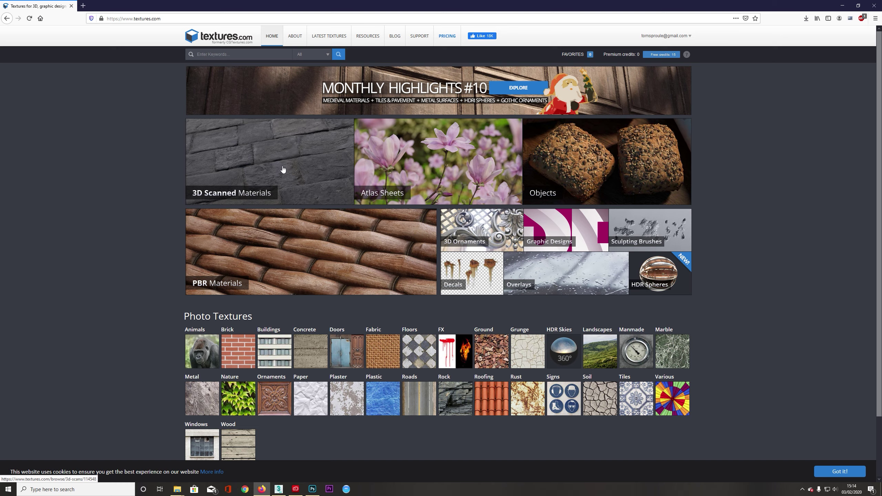
Open the 3D Scanned Materials category and look through its material sections, from Asphalt and Concrete down to Stone and Wall - Medieval.
left_click(283, 170)
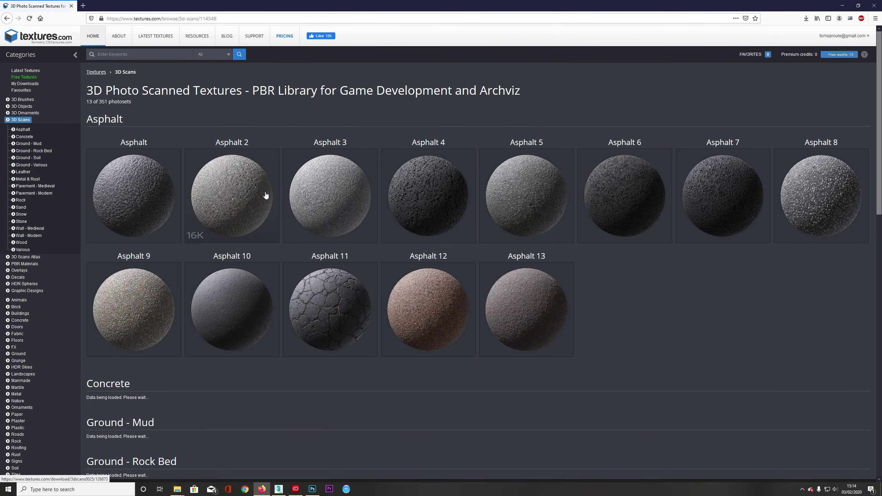
scroll(573, 215, "down", 1)
scroll(575, 212, "down", 10)
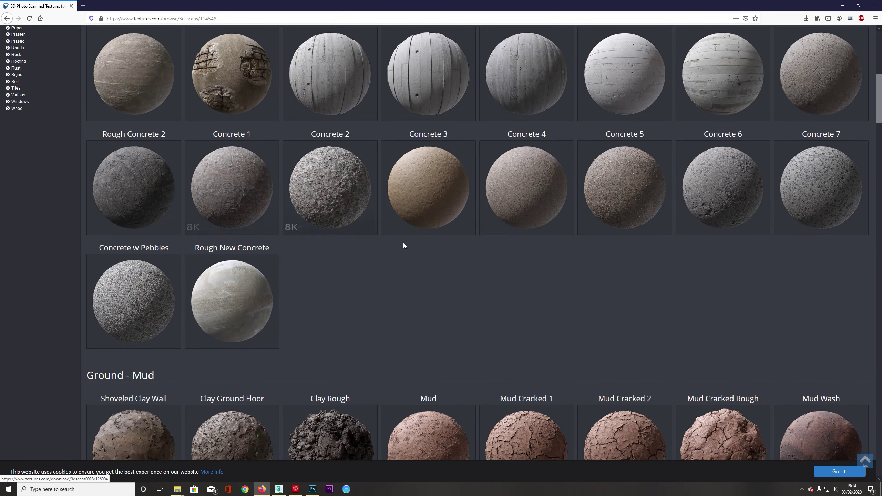
scroll(552, 264, "down", 9)
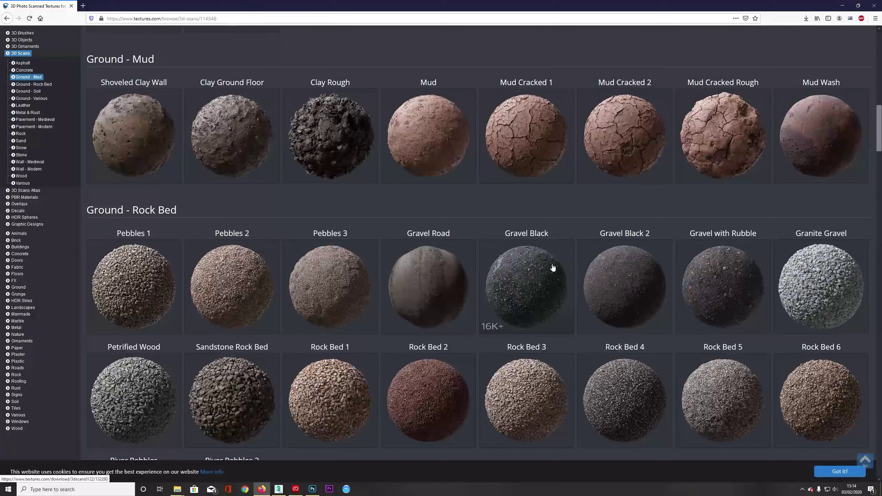
scroll(552, 264, "down", 12)
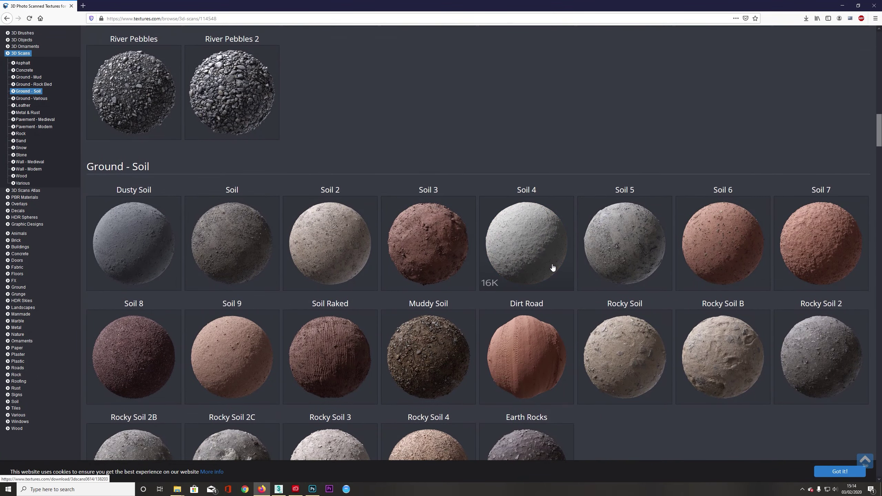
scroll(552, 268, "up", 3)
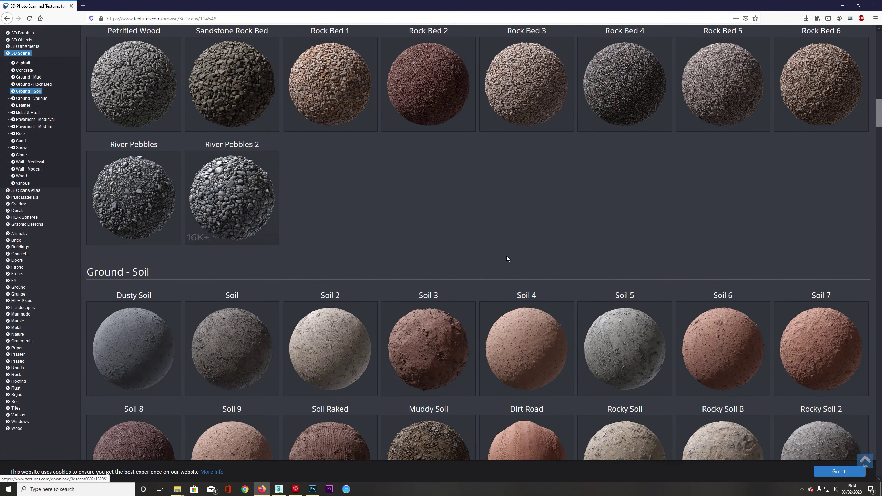
scroll(506, 258, "down", 14)
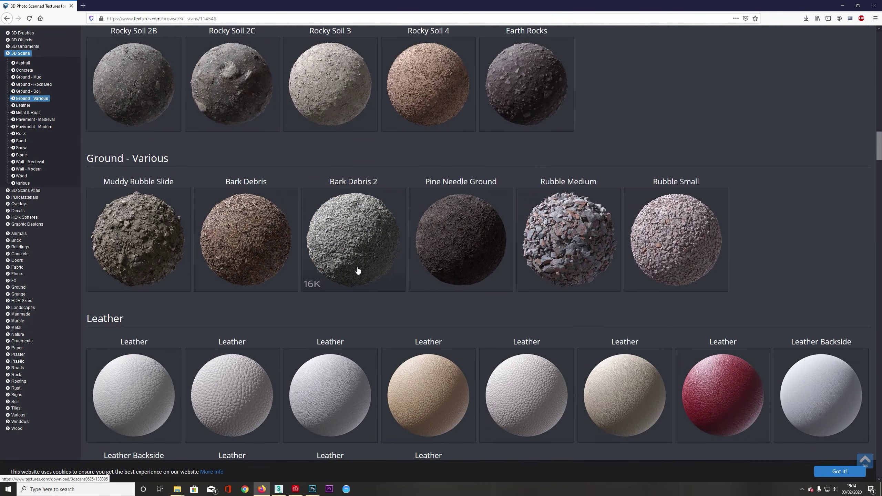
scroll(347, 289, "down", 5)
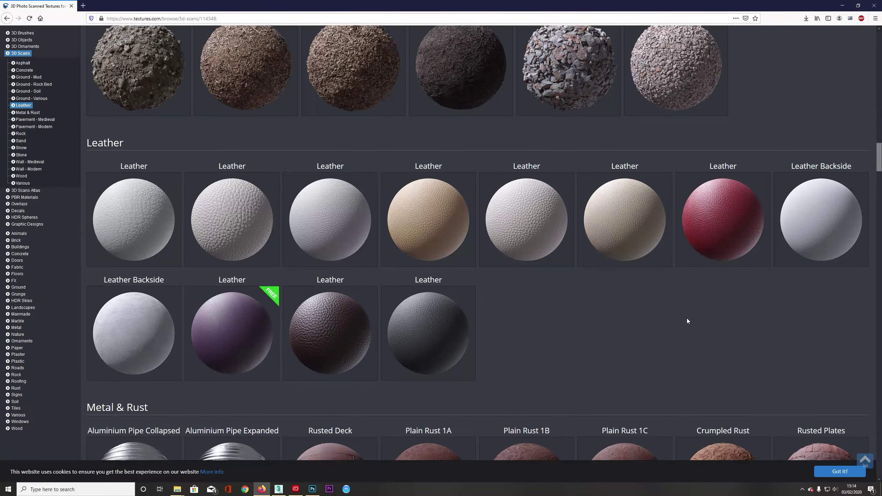
scroll(684, 319, "down", 9)
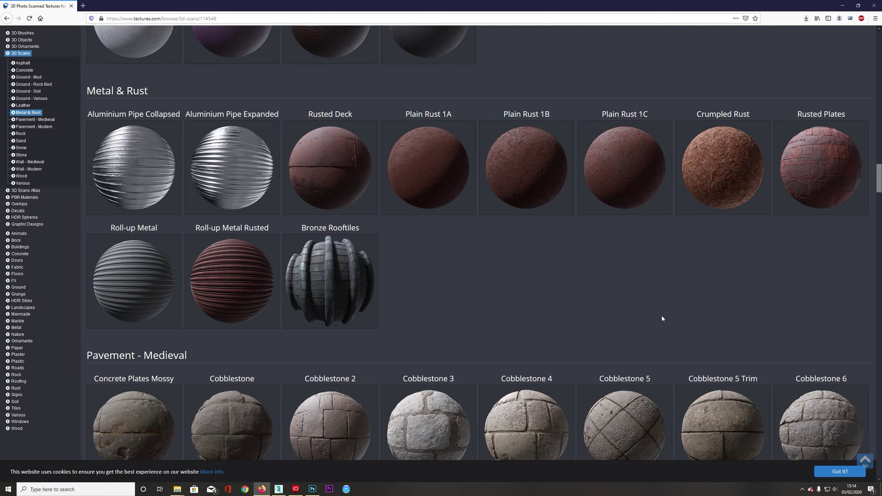
scroll(661, 318, "down", 20)
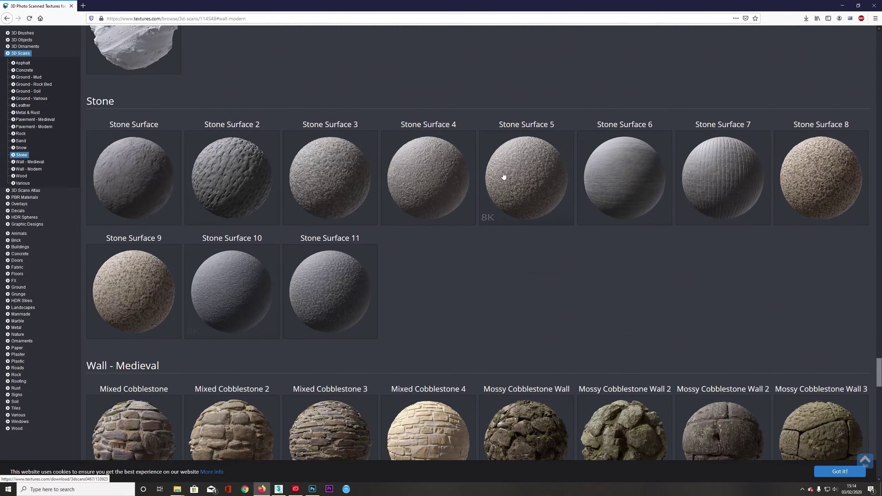
left_click_drag(878, 370, 864, 42)
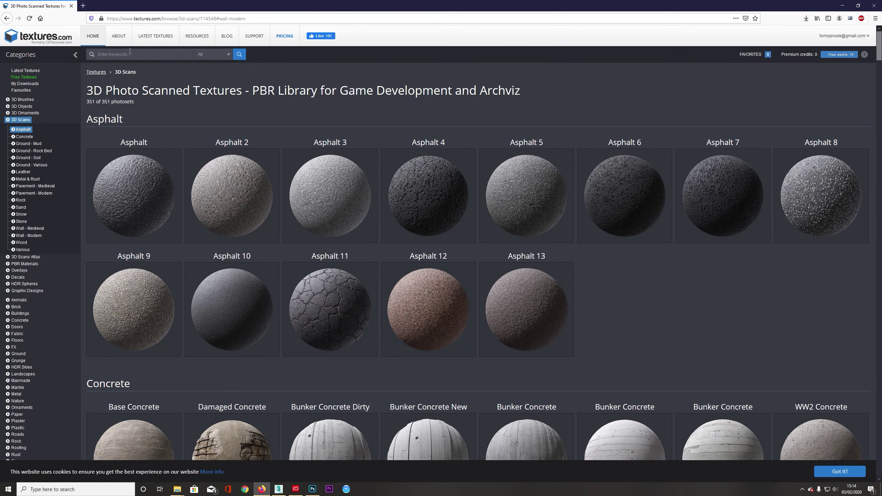
Search the texture library for "tiles" and look through the resulting materials.
type("tiles")
key("Return")
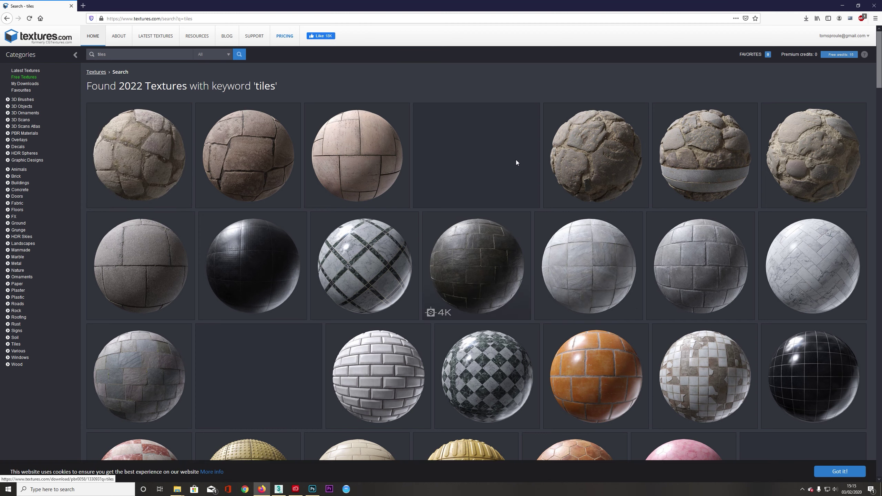
scroll(493, 187, "down", 10)
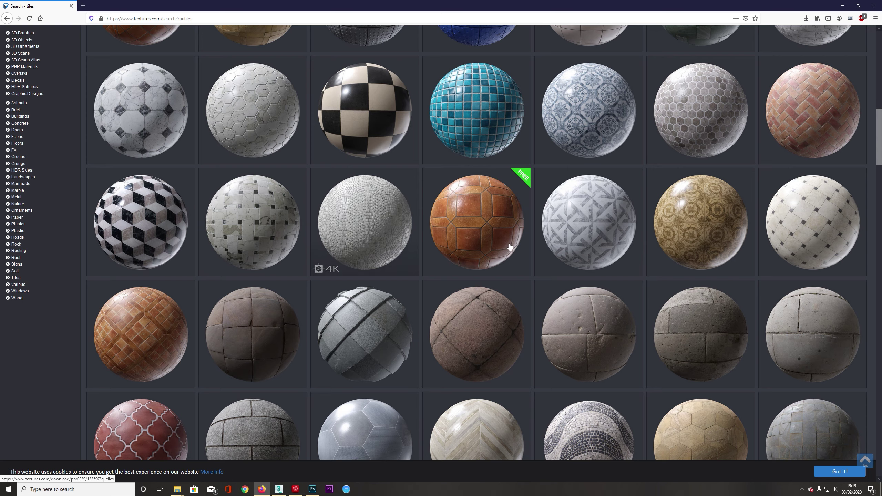
scroll(516, 246, "down", 10)
scroll(531, 237, "down", 6)
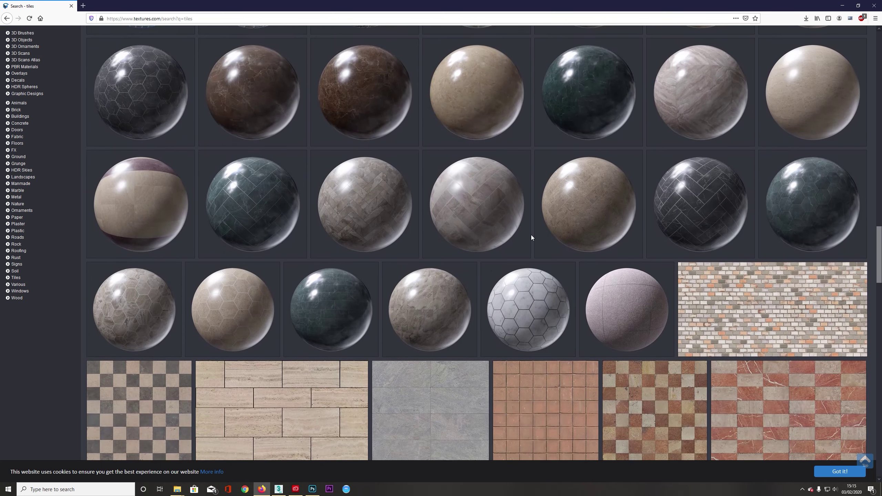
scroll(532, 237, "down", 3)
key("Home")
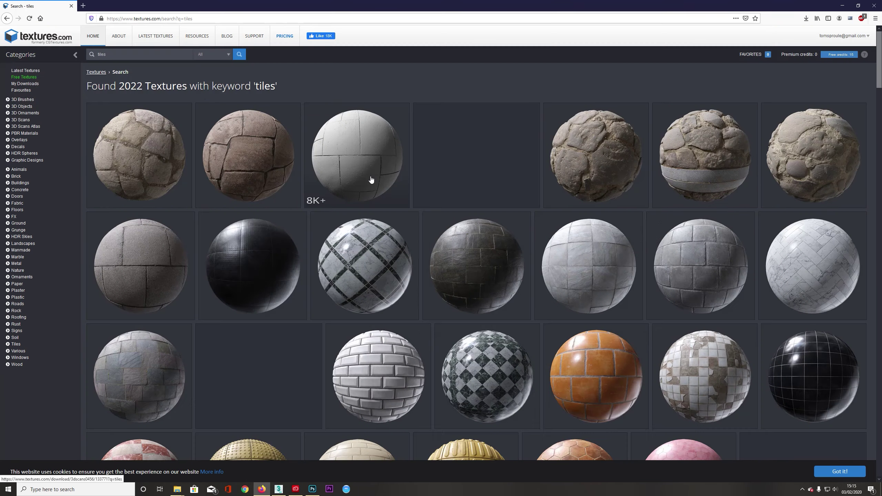
Open the 3D Scanned Concrete Sidewalk texture and examine its preview and 2x2 meters flat maps.
left_click(134, 262)
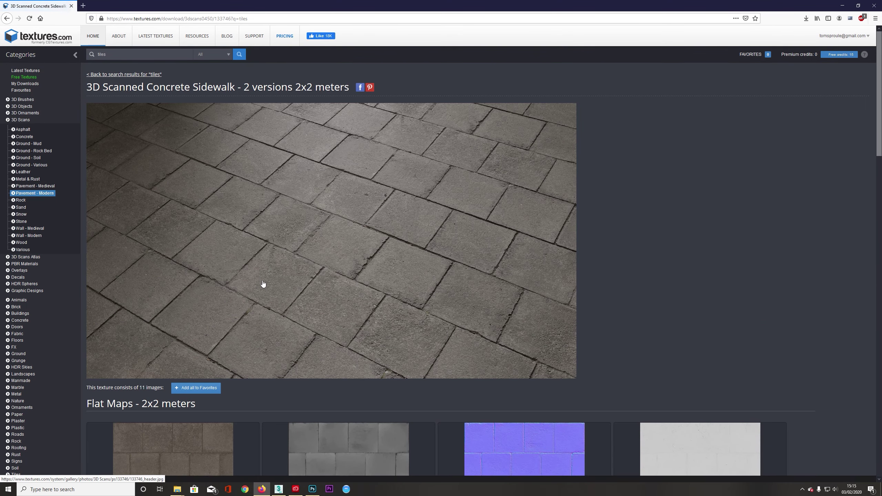
scroll(329, 298, "down", 4)
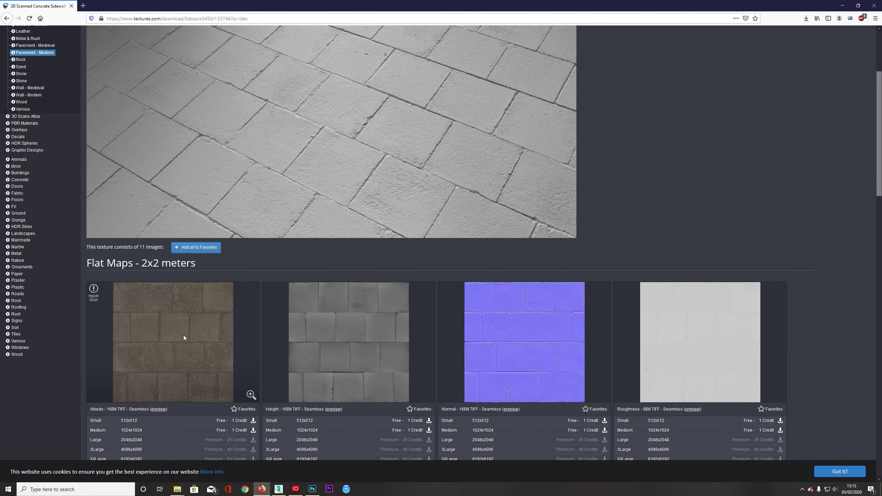
scroll(464, 160, "up", 4)
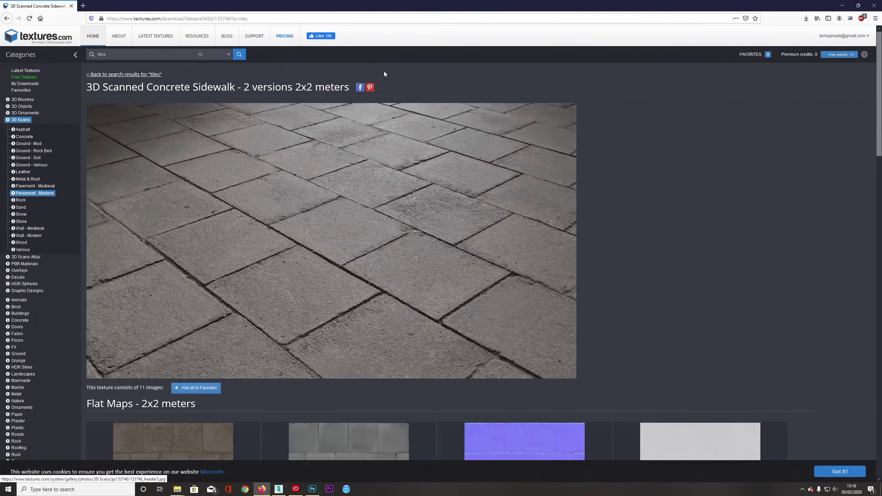
left_click(255, 20)
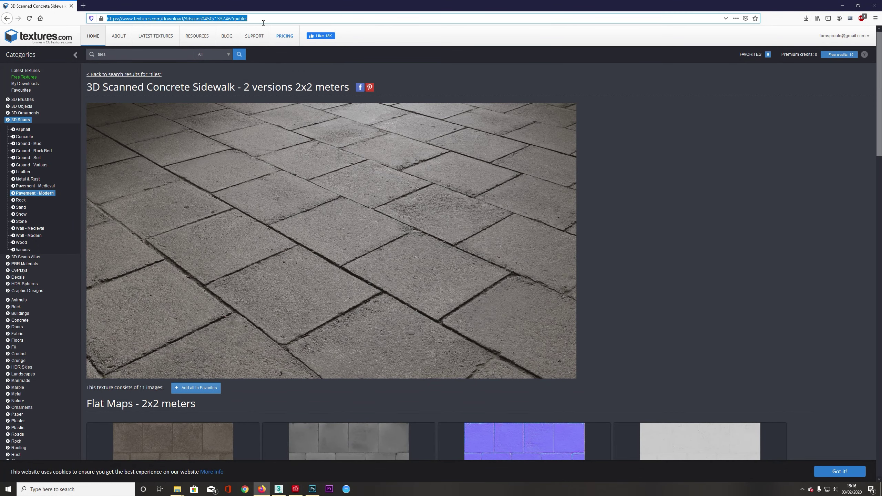
Search the texture library for "floor tiles".
left_click(148, 55)
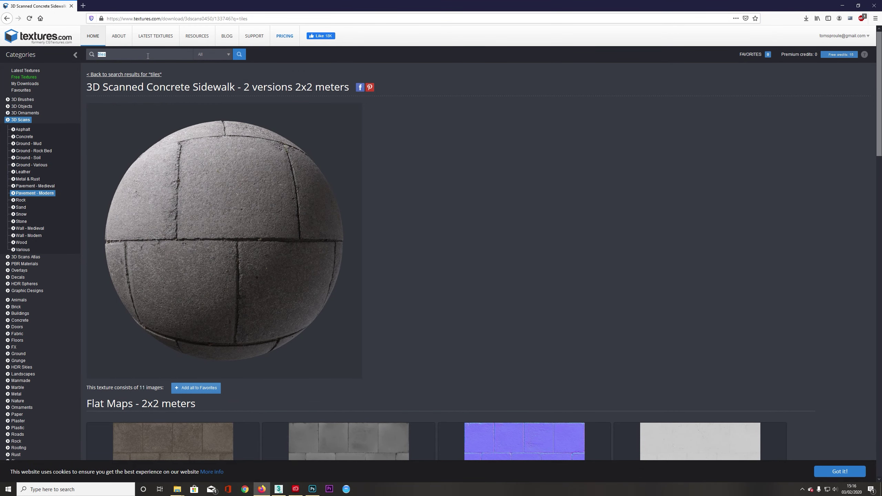
type("t")
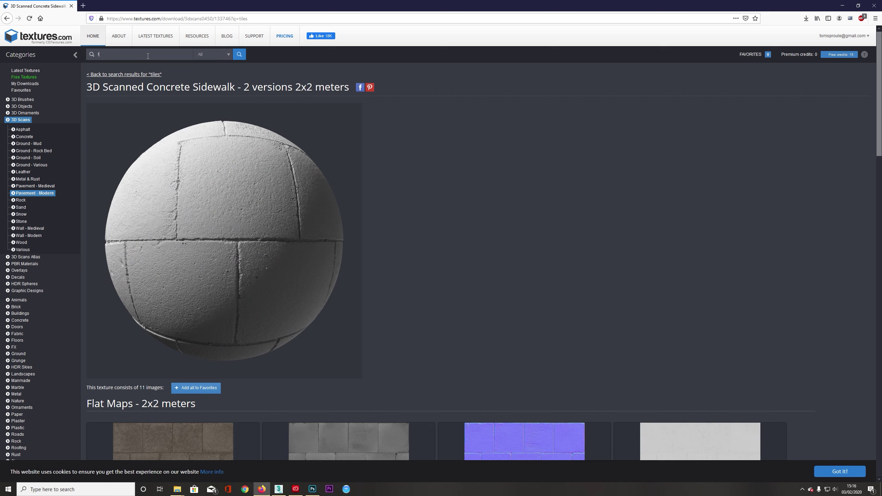
key("Return")
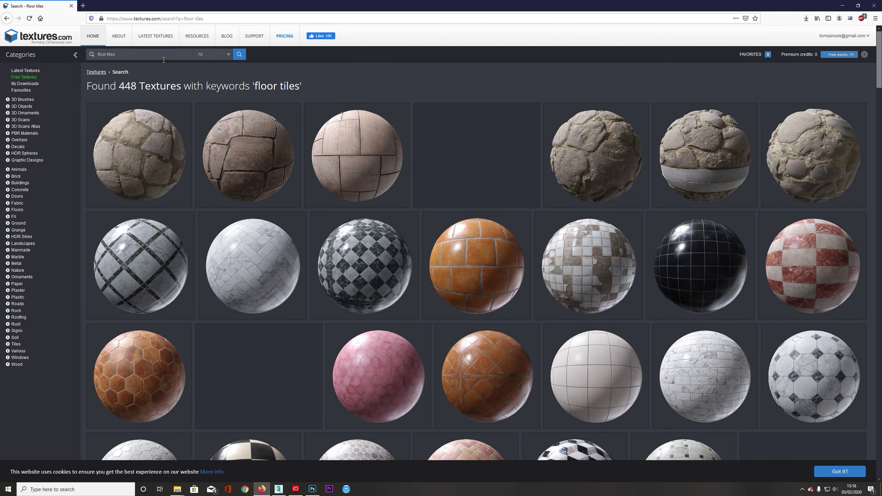
Replace the search keywords with "concrete plates" and run the texture search.
left_click_drag(166, 54, 69, 64)
type("concrete plates")
key("Return")
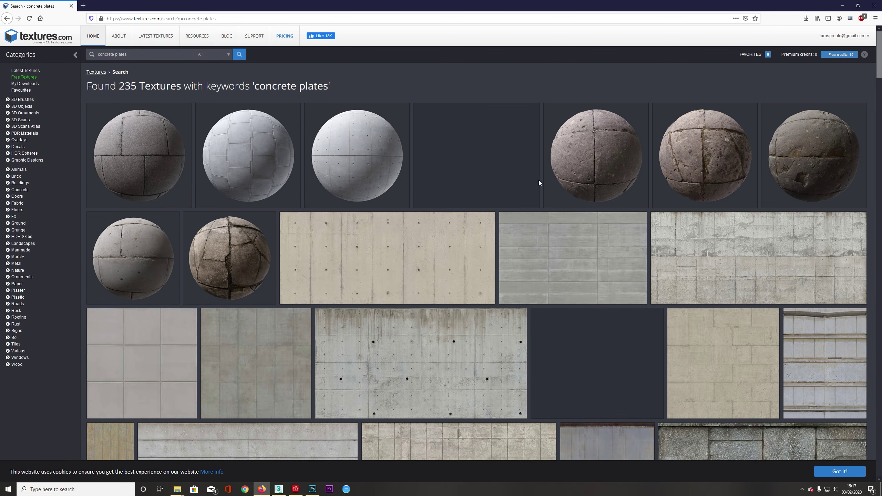
Search the textures for "concrete damaged" and open the 3D Scanned Concrete Plates Damaged material.
type("damaged")
key("Return")
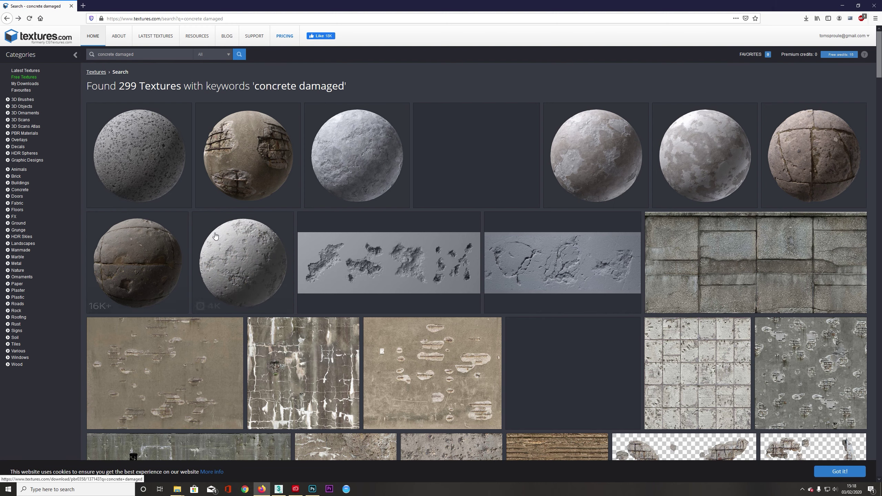
left_click(829, 153)
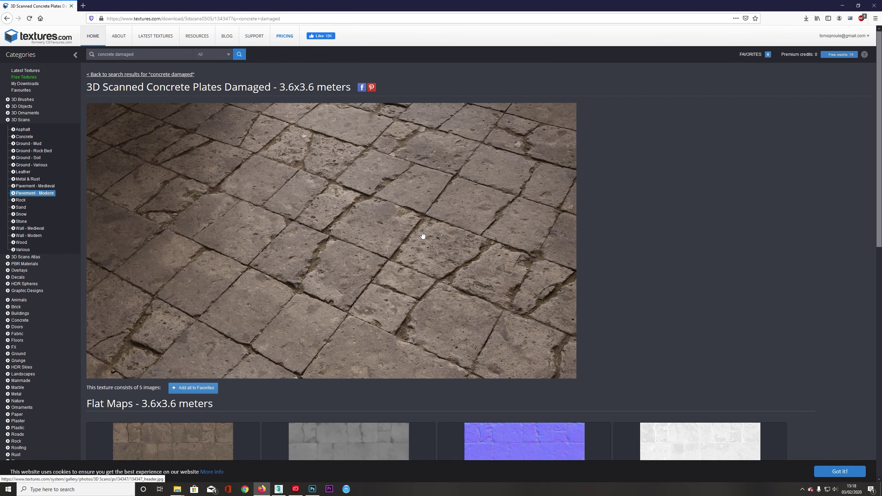
Examine the damaged concrete plates' preview, their albedo, height, normal, roughness and ambient occlusion maps, and the available download sizes.
left_click(138, 54)
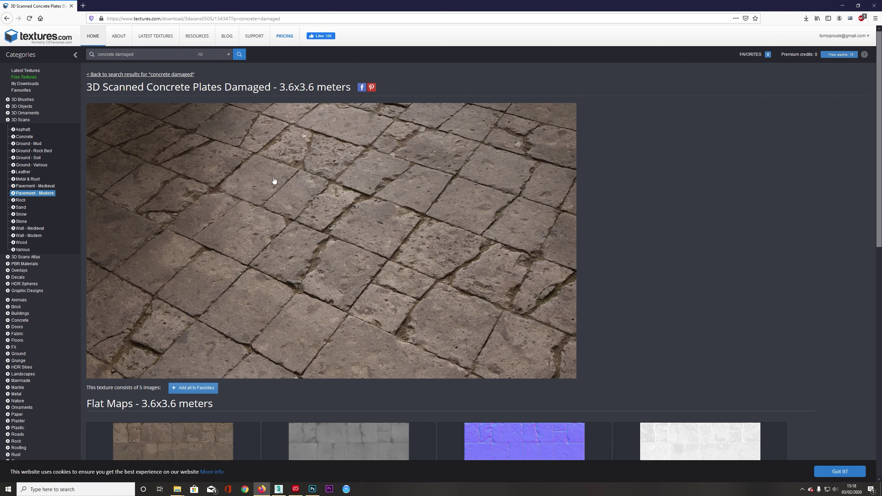
scroll(555, 178, "down", 3)
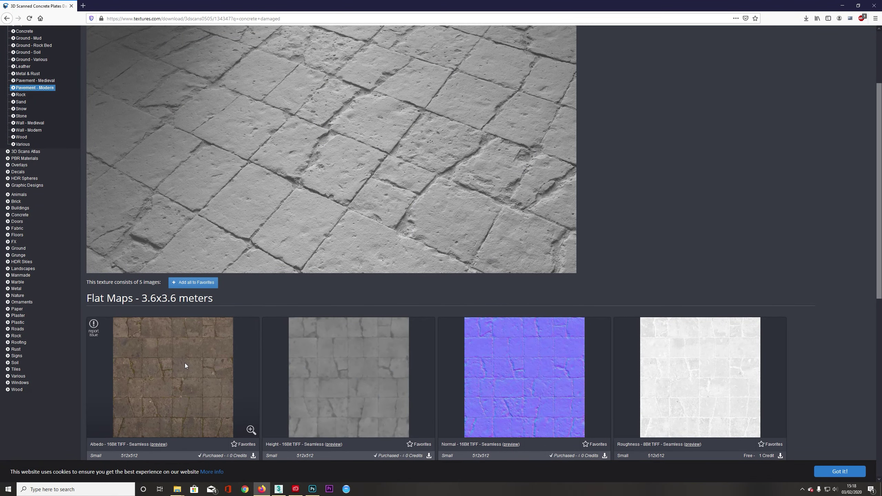
scroll(197, 407, "down", 4)
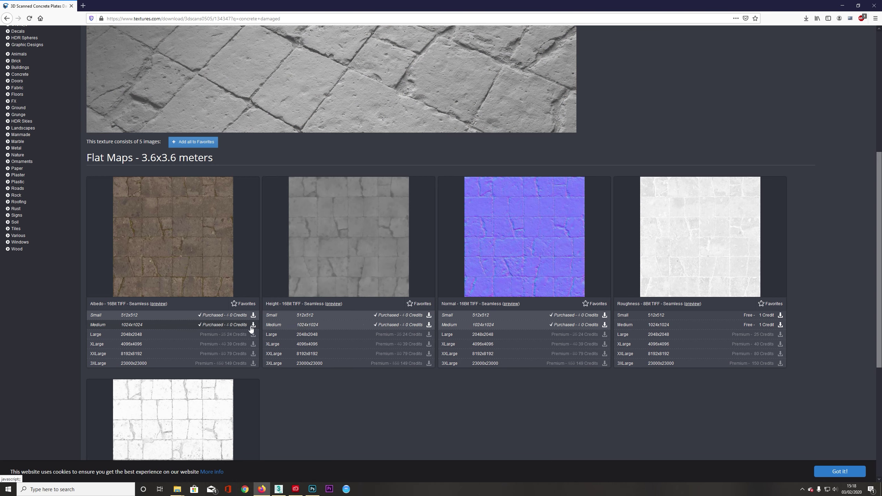
scroll(243, 229, "up", 6)
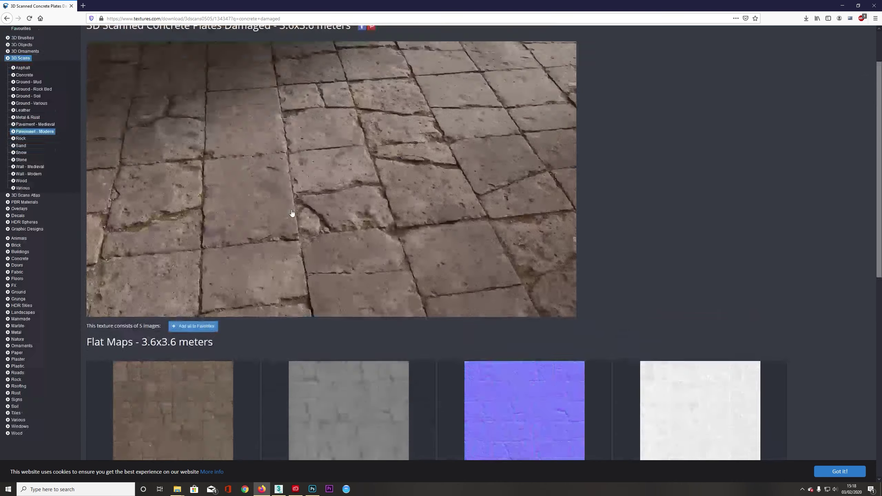
scroll(427, 250, "down", 8)
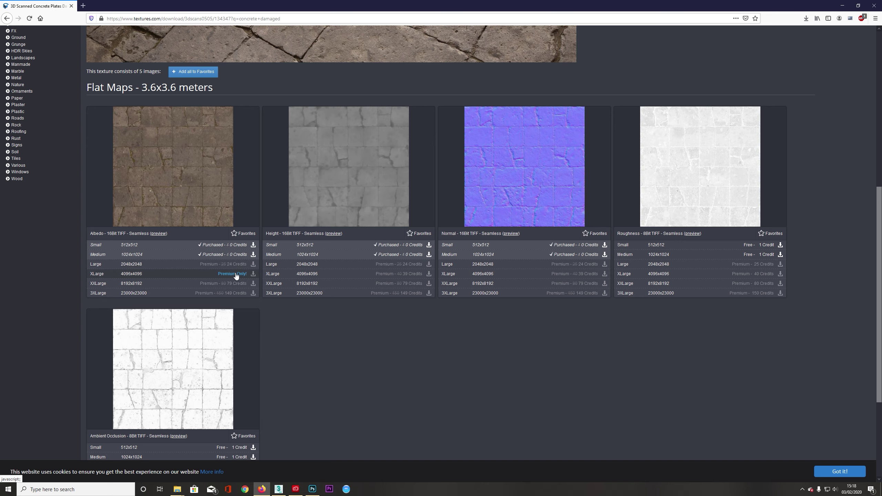
scroll(397, 164, "up", 10)
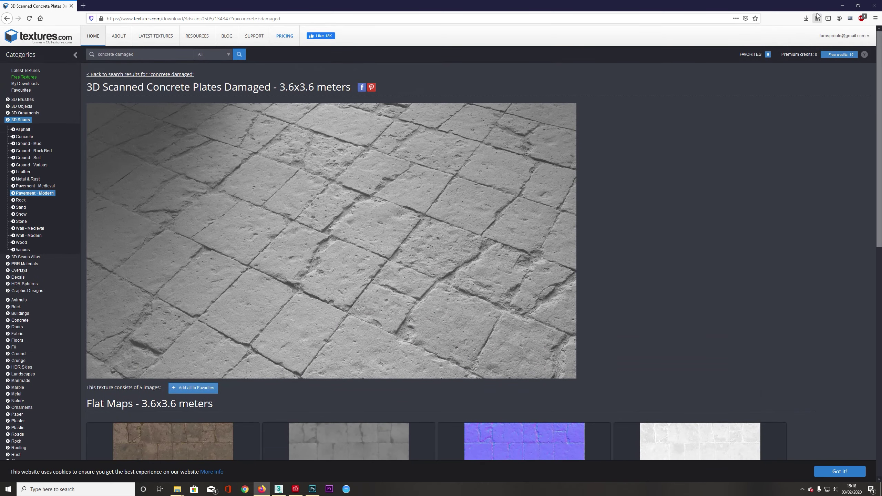
Leave the browser for the 3ds Max scene and check the blue corridor reference image in Photoshop.
left_click(842, 5)
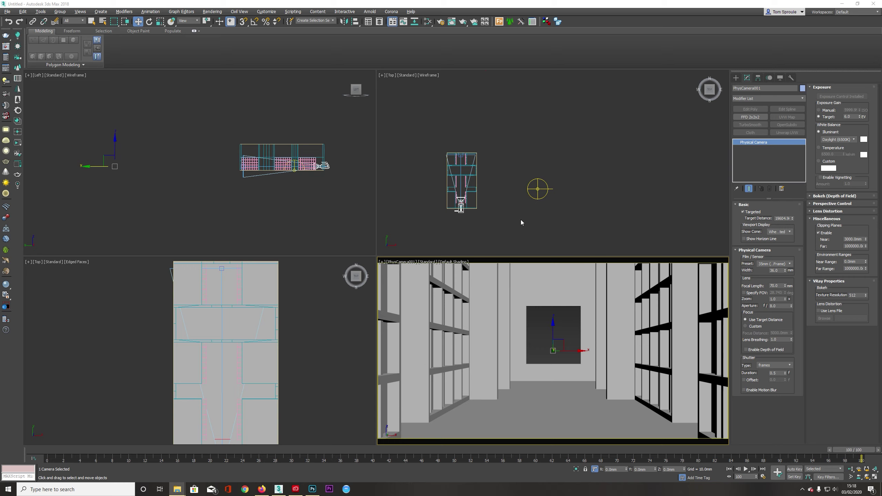
left_click(487, 5)
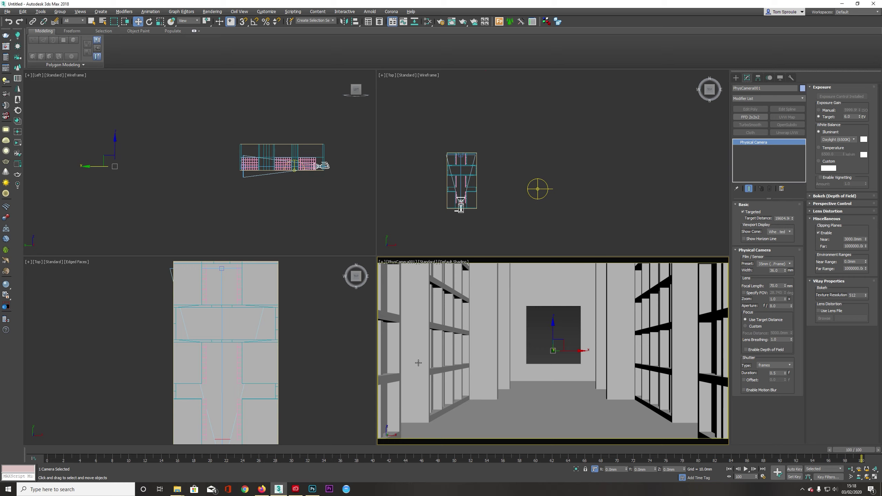
left_click(312, 489)
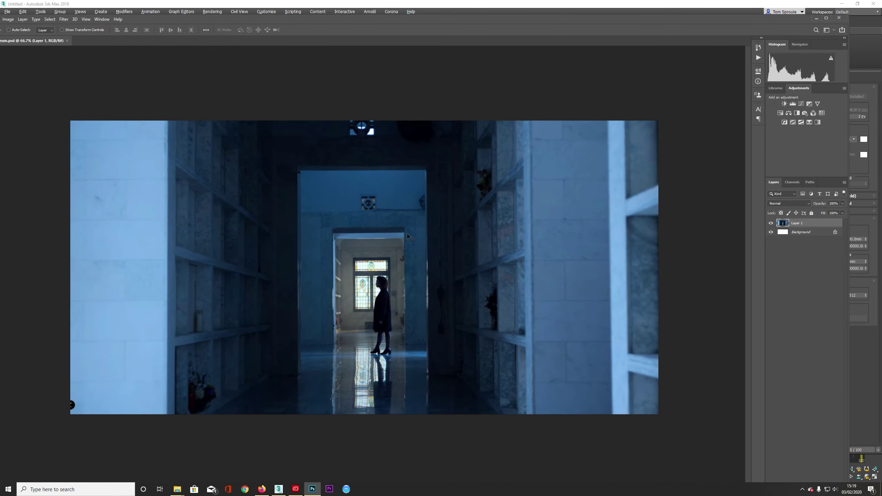
left_click(816, 17)
Select the walls object in the 3ds Max physical camera view and turn on edged faces there.
left_click(491, 339)
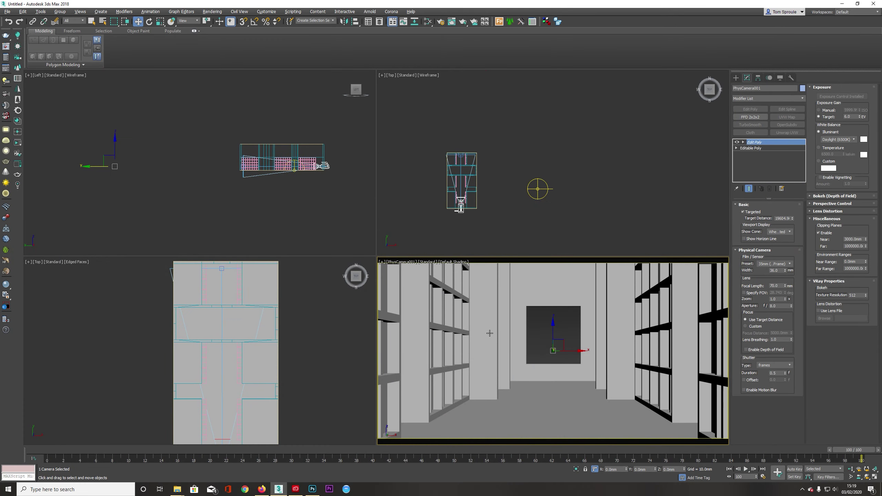
key("F4")
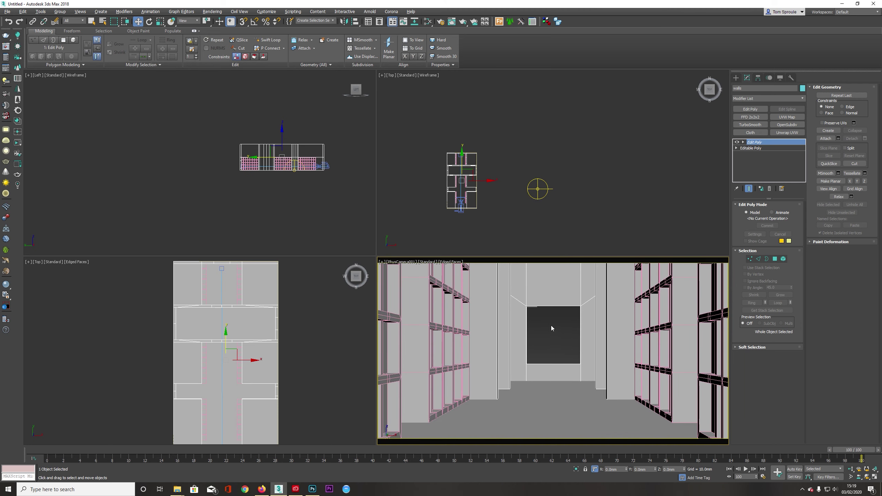
Compare the physical camera view of the corridor with the blue reference image in Photoshop.
middle_click_drag(556, 295, 557, 304)
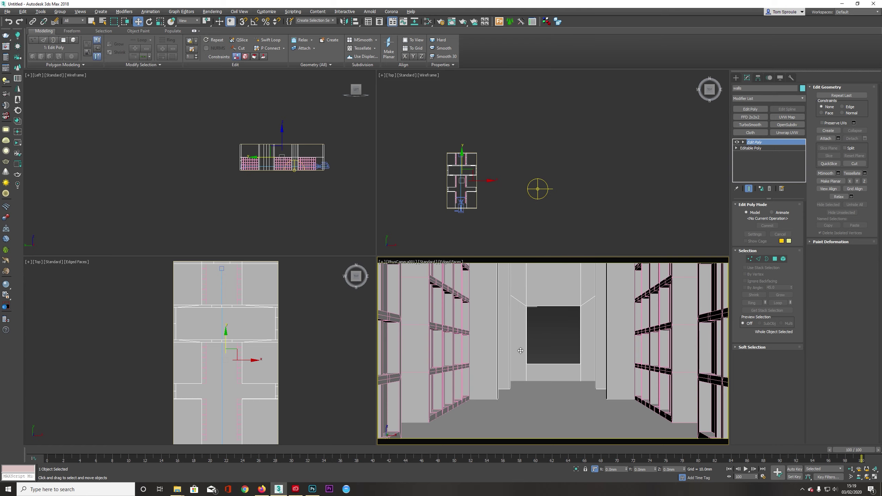
left_click(313, 489)
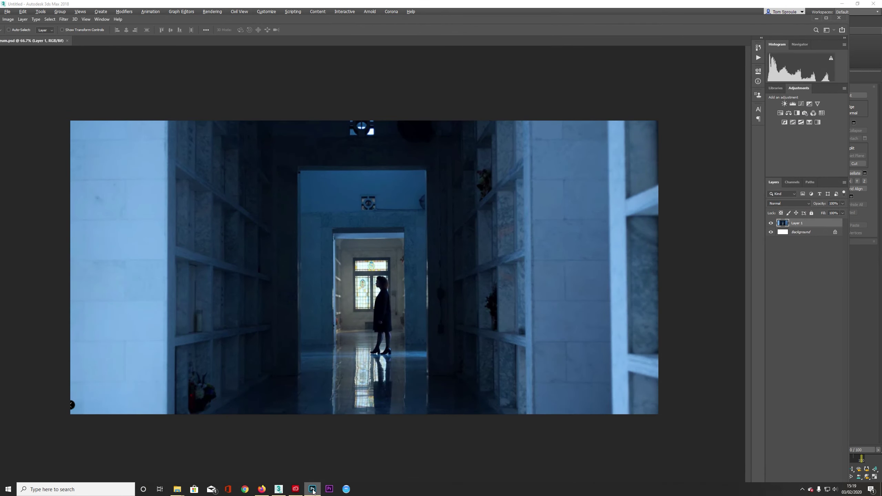
left_click(313, 489)
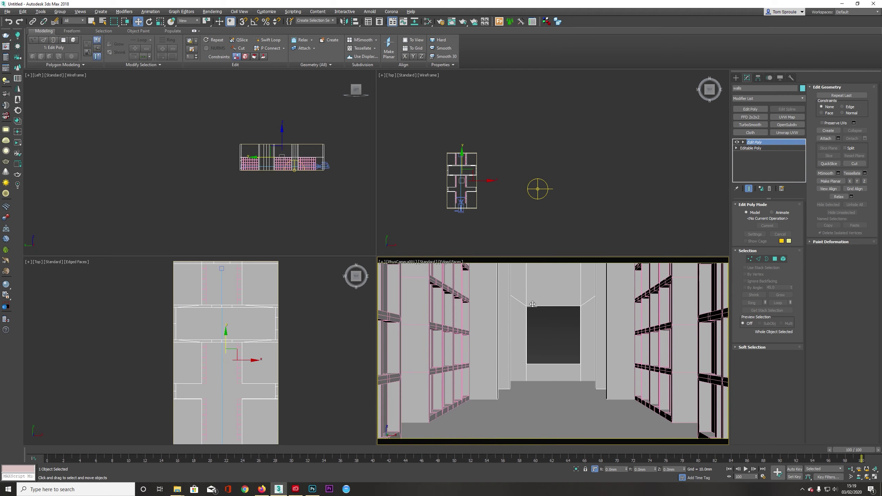
Select the physical camera, reposition it at the corridor's entrance and shorten its focal length to 56 mm.
middle_click_drag(530, 308, 510, 301)
left_click(404, 265)
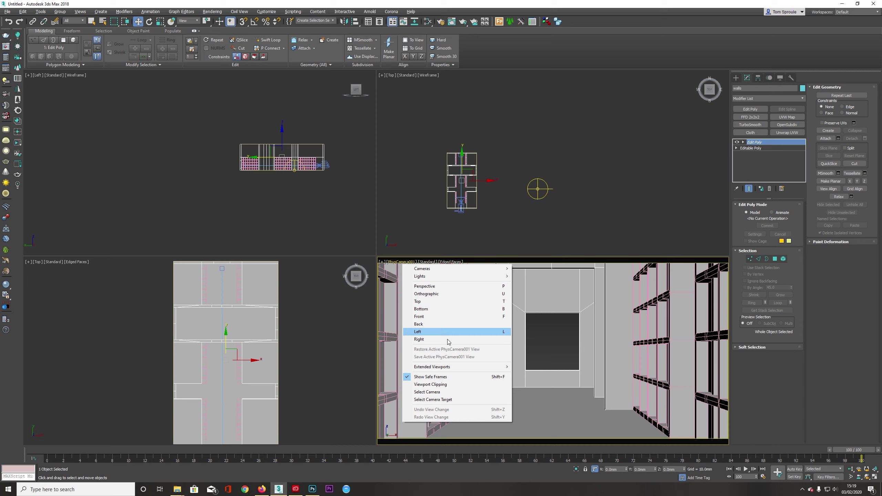
left_click(435, 392)
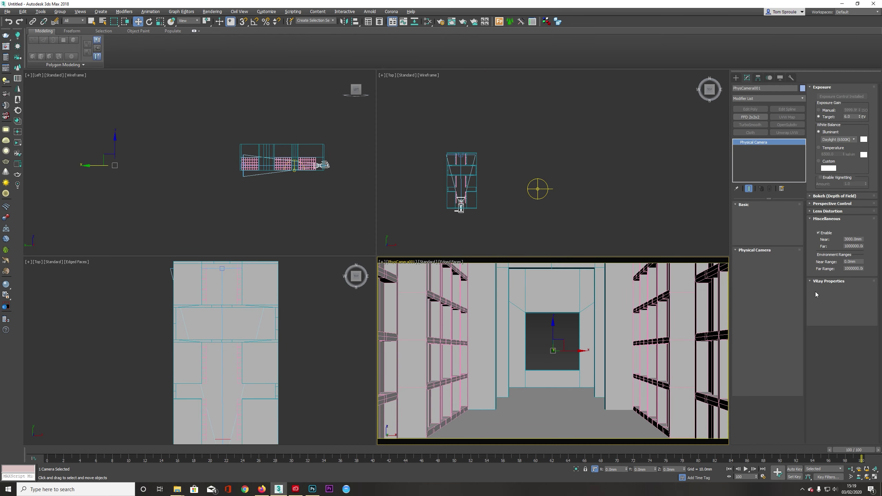
right_click(464, 215)
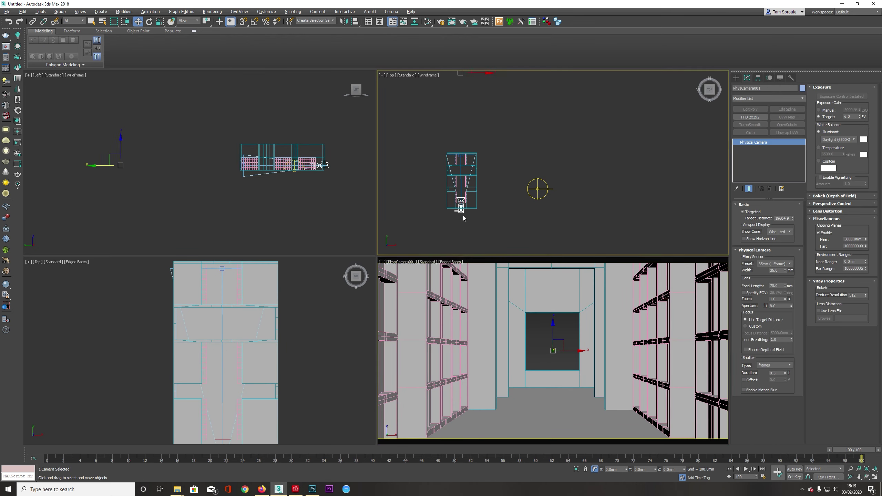
left_click_drag(461, 201, 469, 200)
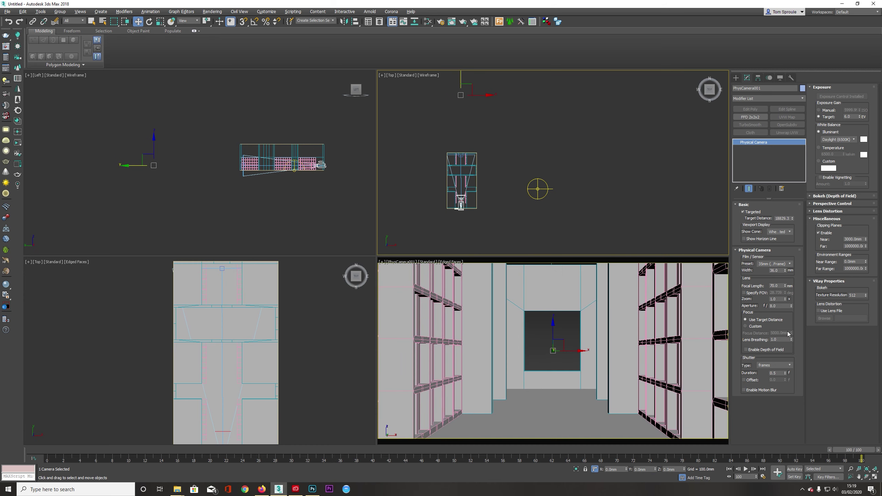
left_click_drag(786, 287, 787, 290)
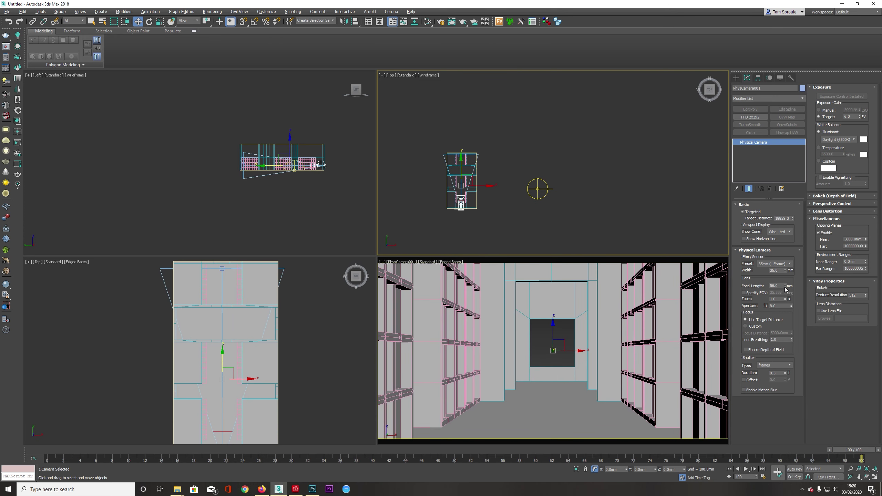
Fine-tune the physical camera's position along the corridor and give it a vertical lens shift of about -3 %.
scroll(465, 146, "up", 5)
left_click_drag(469, 120, 470, 121)
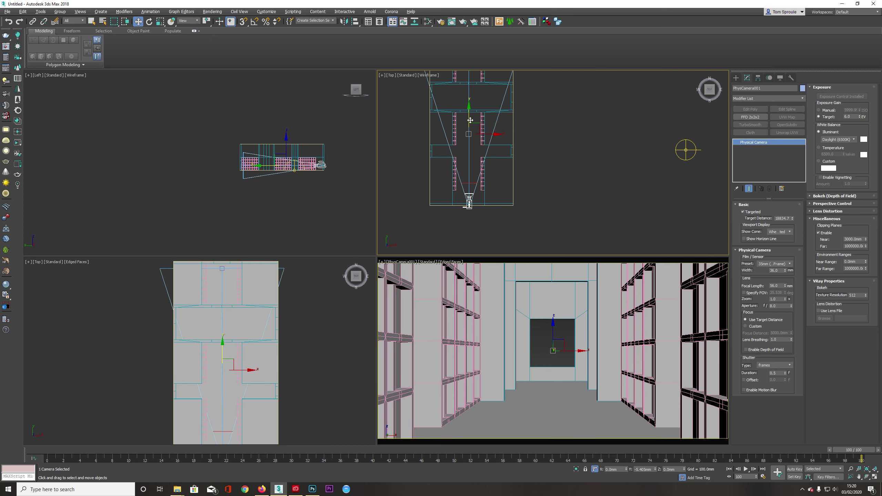
middle_click_drag(550, 316, 543, 323)
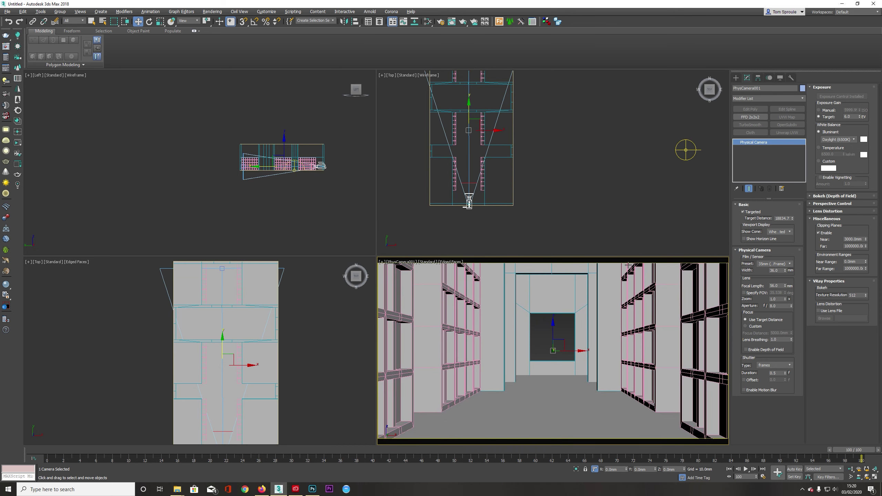
left_click(833, 203)
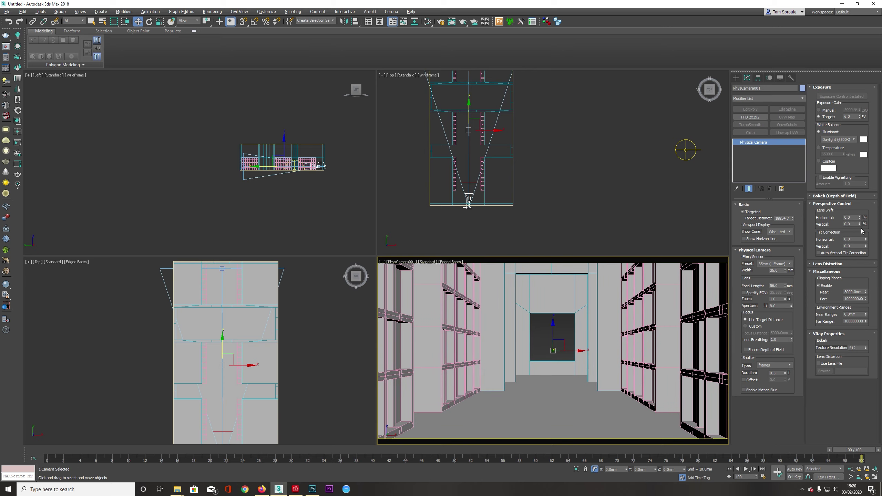
left_click_drag(861, 225, 854, 386)
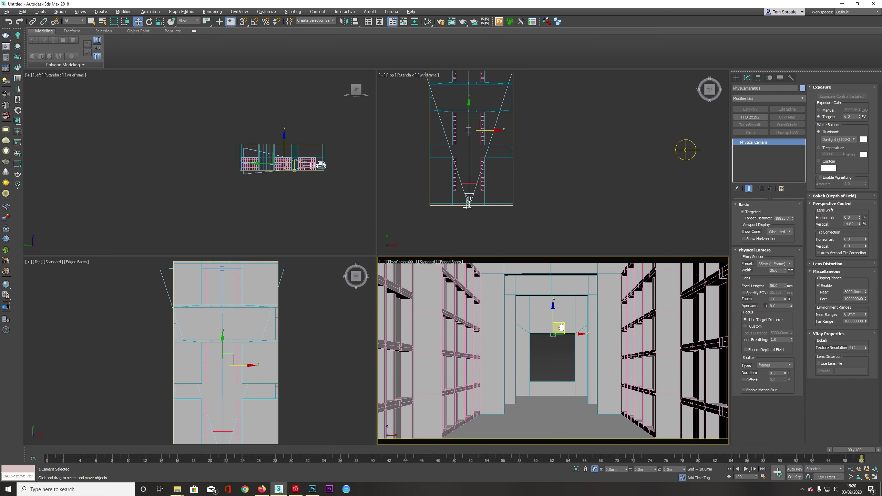
left_click_drag(859, 224, 861, 212)
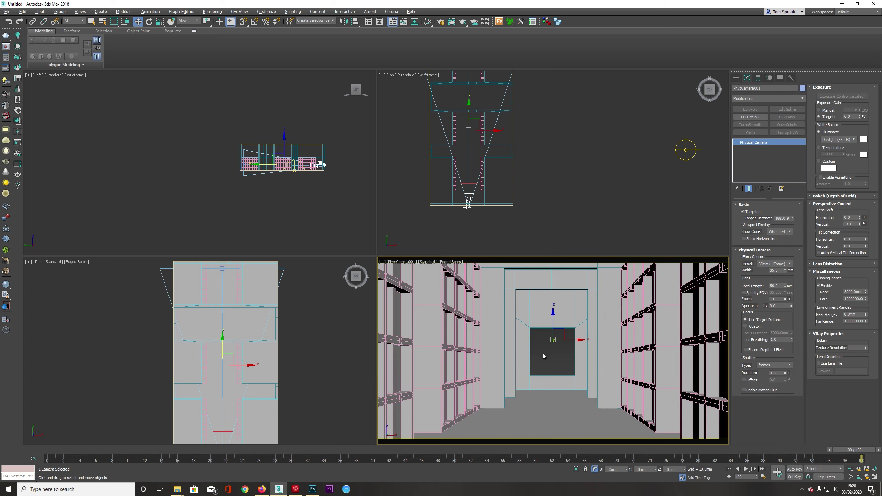
Select the walls object, angle the wireframe view onto it and check the doorways in the Photoshop reference image.
left_click(498, 357)
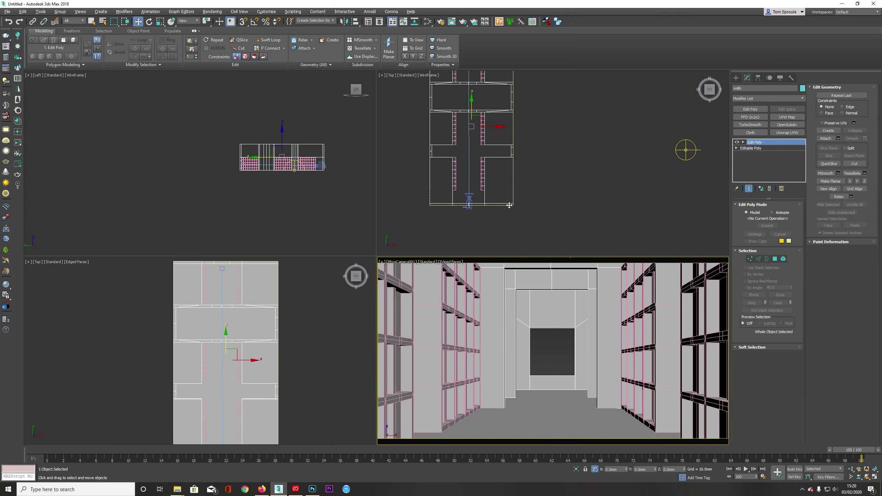
mouse_move(473, 135)
middle_mouse_down()
mouse_move(481, 176)
mouse_move(499, 150)
mouse_move(491, 169)
mouse_move(488, 139)
middle_mouse_up()
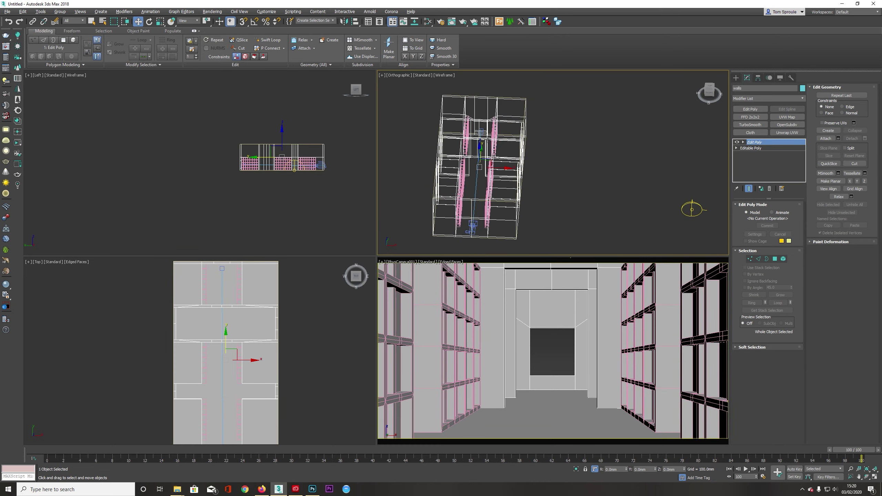
scroll(481, 122, "up", 5)
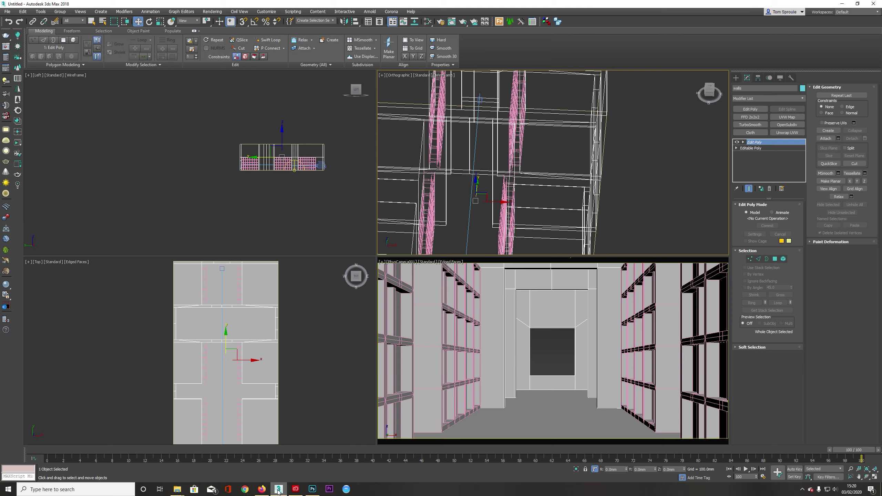
left_click(312, 490)
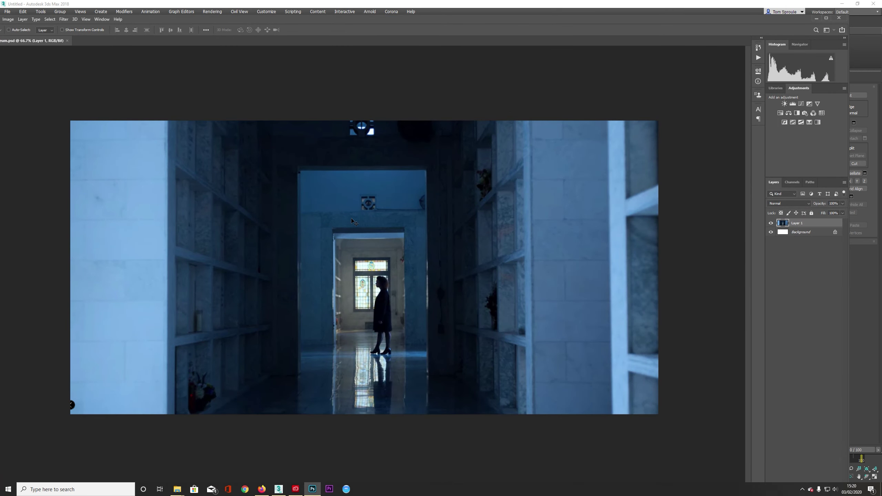
left_click(817, 18)
Add a Slice modifier to the walls object.
left_click(763, 99)
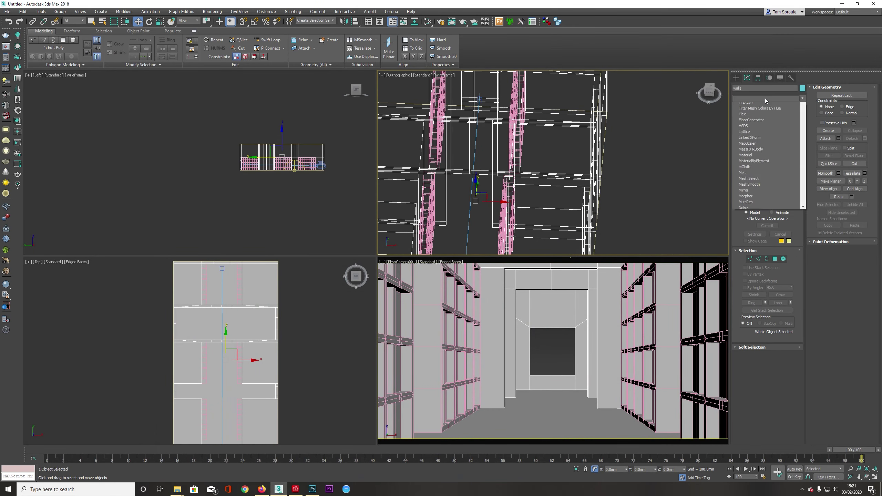
key("s")
key("l")
key("Return")
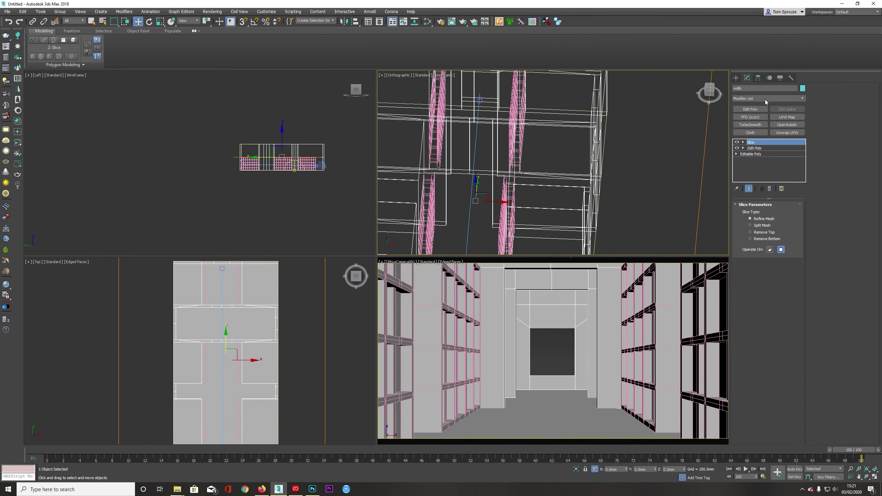
Try to raise the walls' slice plane freehand in the left view.
scroll(298, 202, "up", 10)
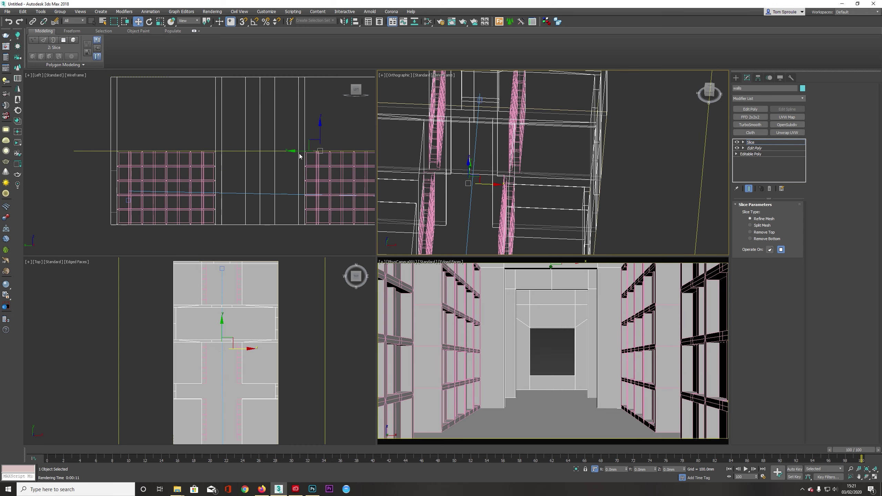
left_click(324, 136)
left_click_drag(325, 136, 325, 128)
key("ctrl+z")
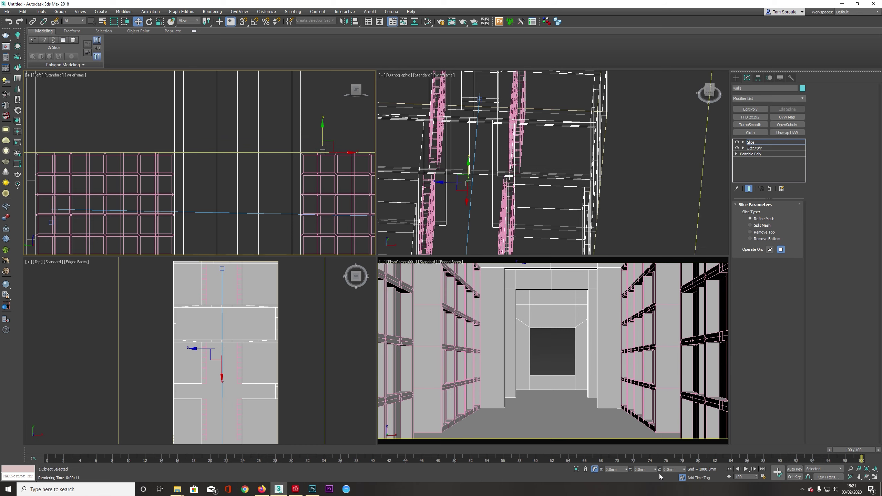
Raise the walls' slice plane above the shelves with a numeric relative Z offset, working from the camera view.
double_click(652, 470)
double_click(679, 470)
type("2")
key("Return")
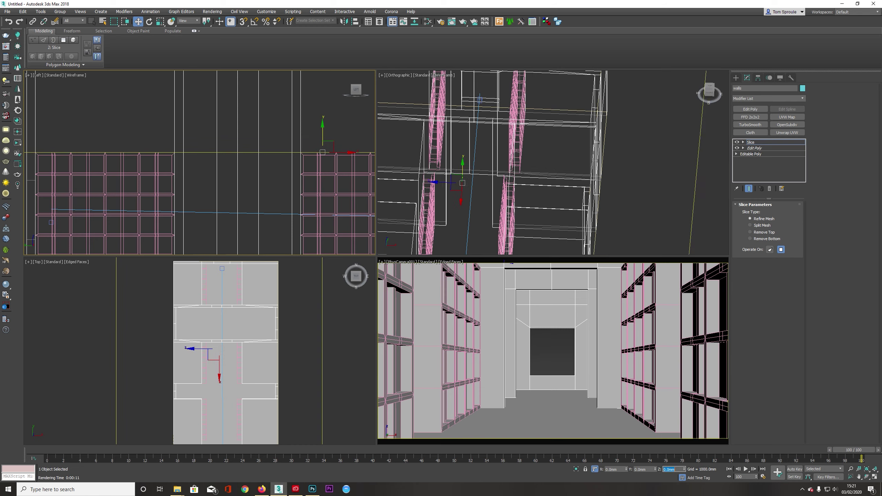
double_click(651, 470)
left_click(498, 296)
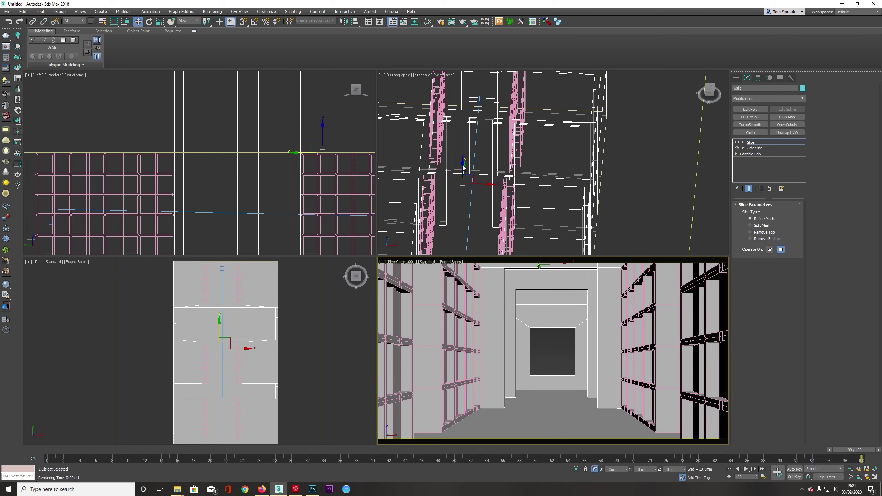
double_click(672, 470)
key("Return")
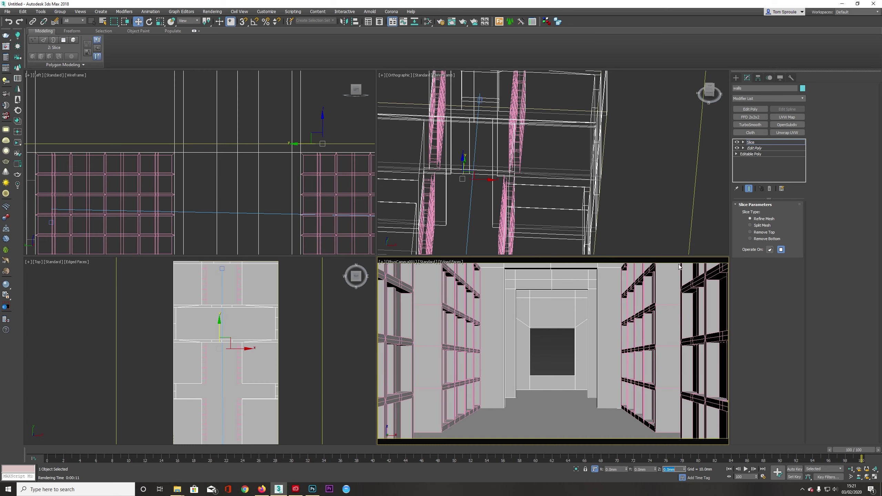
Leave slice plane editing, add an Edit Poly modifier above Slice and collapse the walls' modifier stack.
left_click(756, 143)
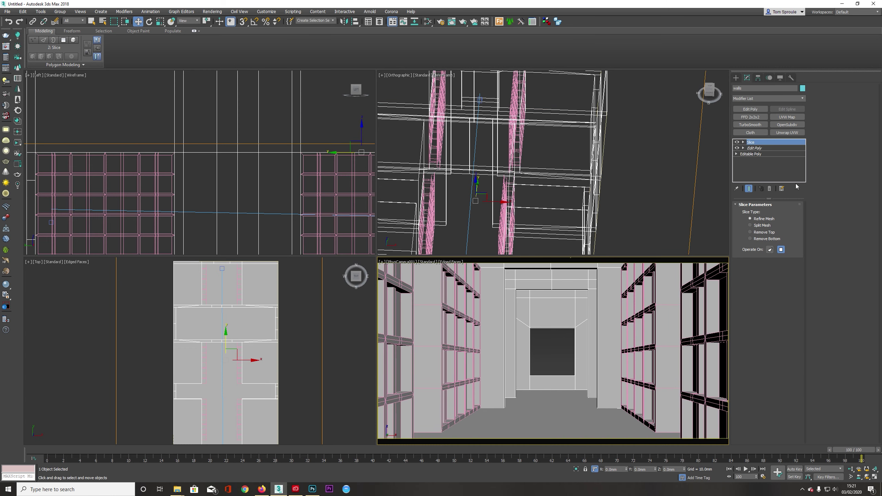
left_click(750, 108)
right_click(757, 142)
left_click(779, 204)
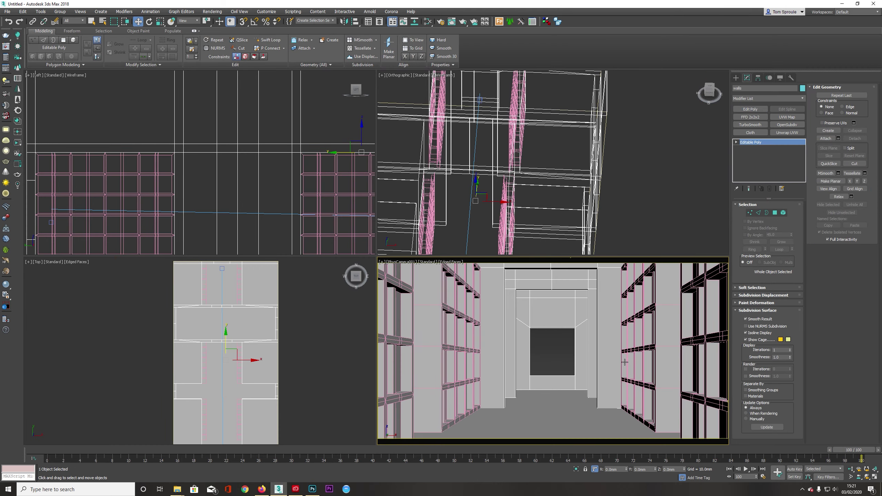
Recheck the doorway in the Photoshop reference and undo the walls' collapse to get back to the Slice modifier.
left_click(312, 489)
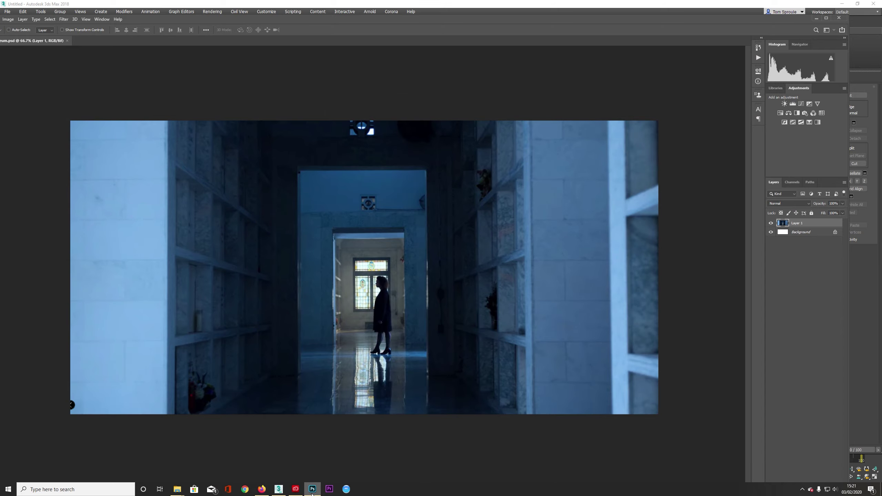
left_click(313, 490)
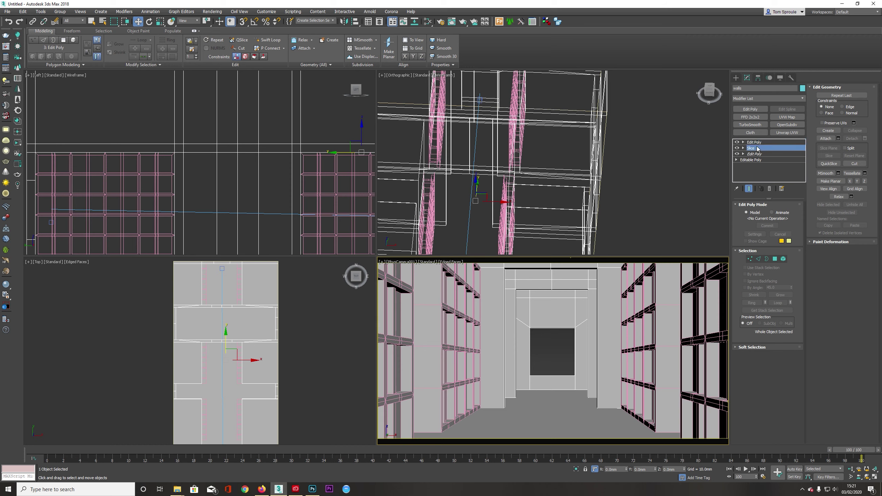
left_click(757, 149)
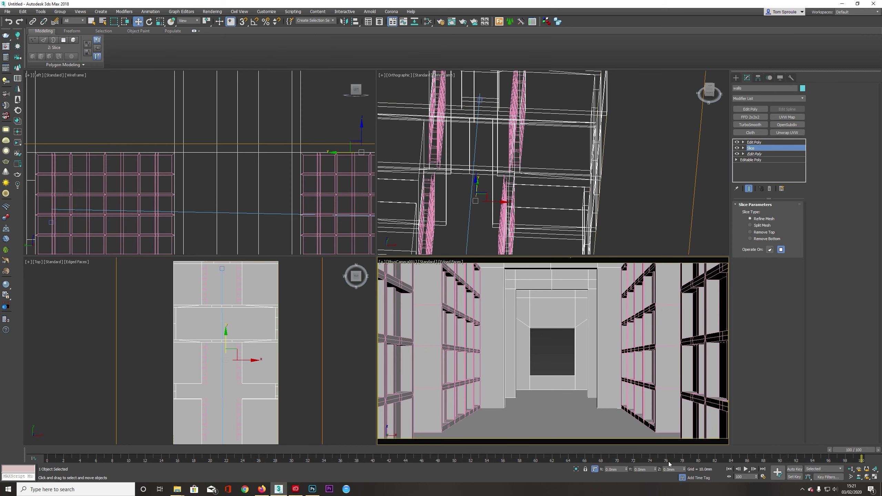
Try a 100 mm relative Z offset with the Slice modifier selected as a whole.
left_click(678, 469)
type("100")
key("Return")
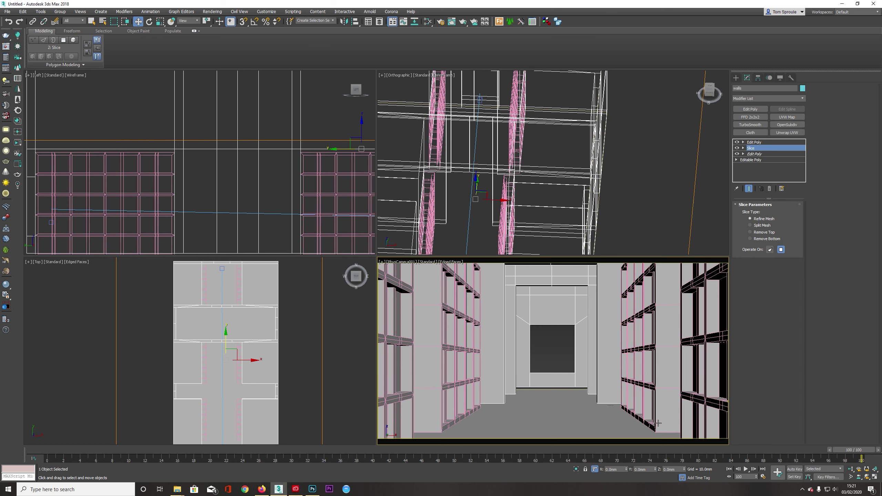
key("ctrl+z")
Raise the slice plane itself by another 100 mm in Z and collapse the walls' modifier stack to Editable Poly.
left_click(756, 149)
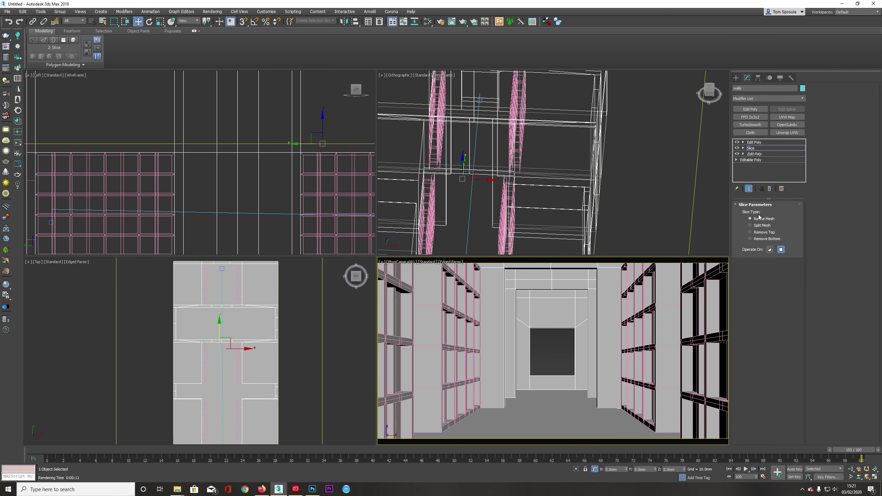
left_click_drag(678, 469, 614, 468)
type("100")
key("Return")
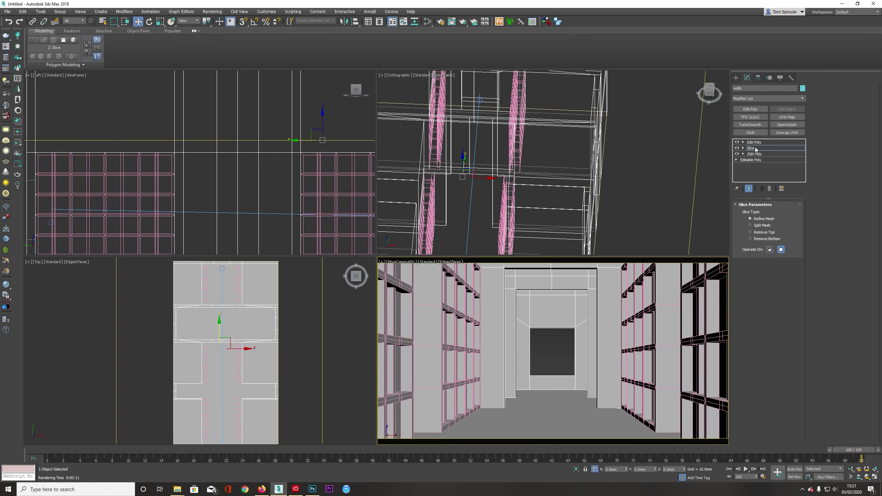
right_click(757, 149)
left_click(779, 204)
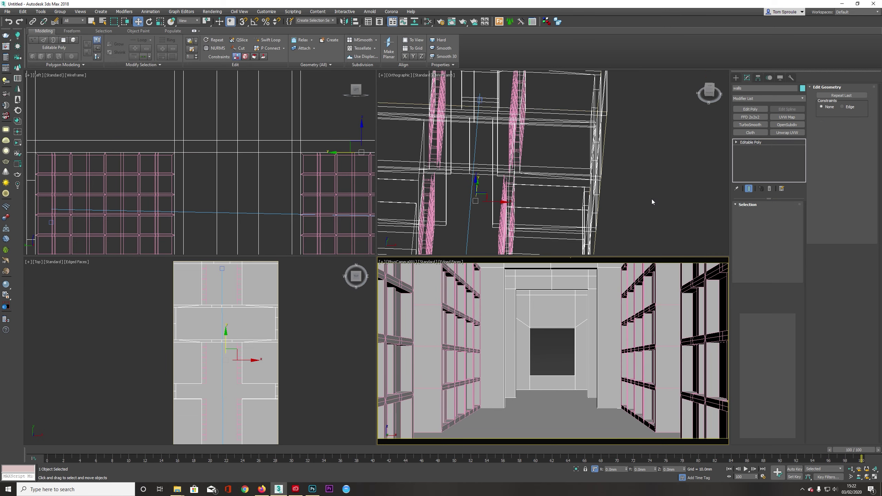
Examine the doorway surround and upper walls close up in the Photoshop reference image.
left_click(313, 491)
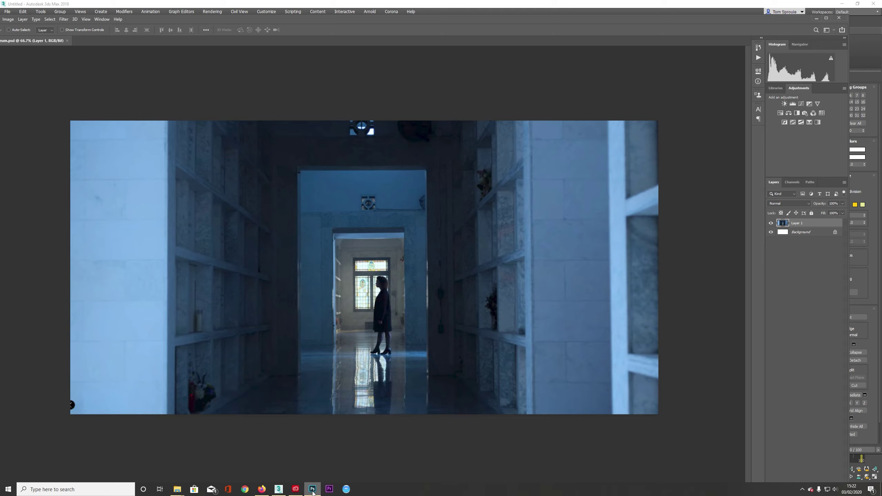
scroll(303, 329, "up", 10, "alt")
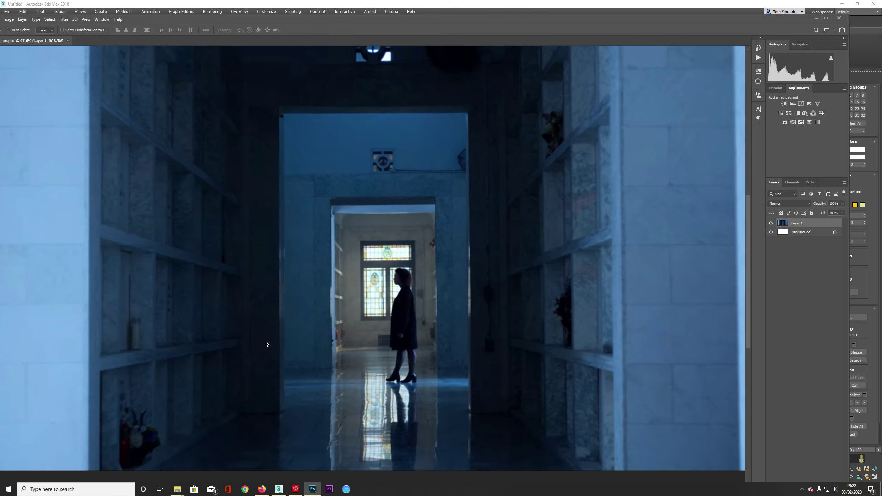
Examine the doorway's top corners, side edges and floor line close up in the Photoshop reference.
scroll(291, 348, "up", 5, "alt")
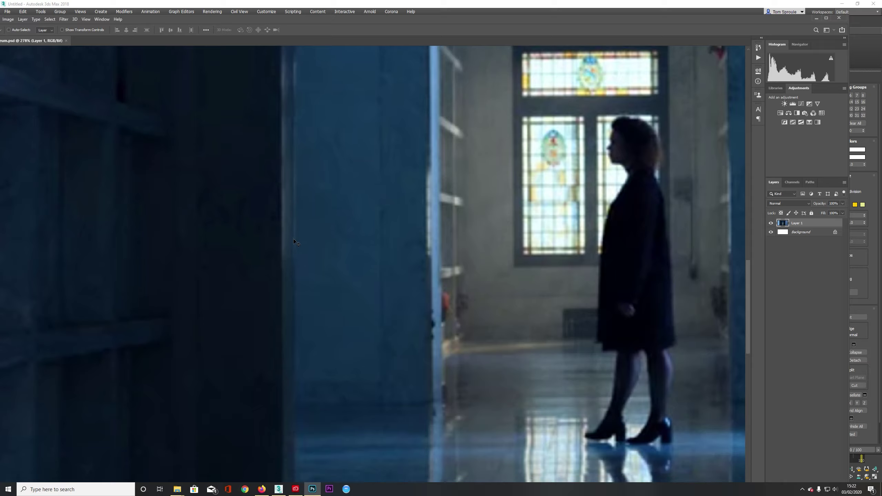
left_click_drag(301, 165, 305, 453)
left_click_drag(335, 108, 330, 294)
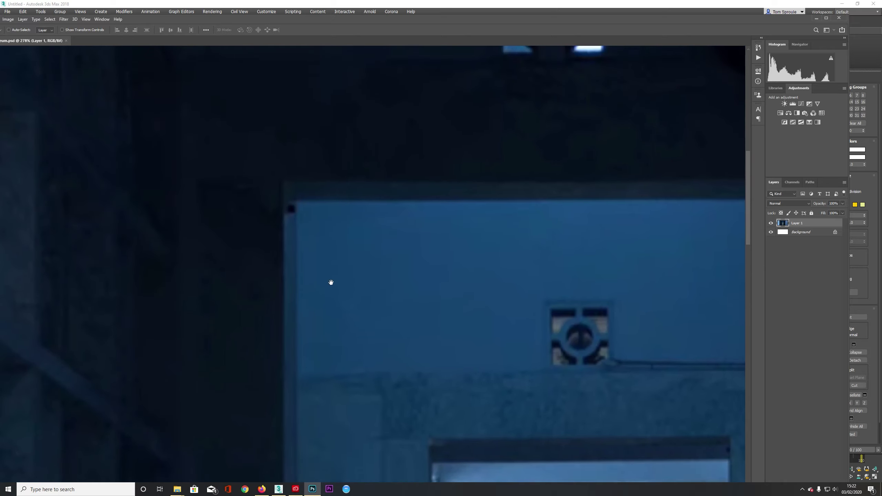
left_click_drag(402, 274, 139, 243)
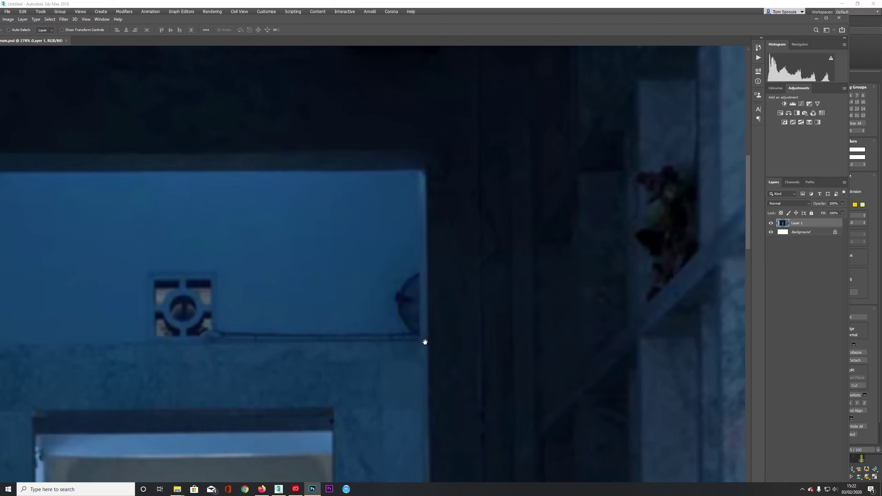
left_click_drag(425, 342, 434, 132)
left_click_drag(430, 301, 440, 79)
left_click_drag(433, 329, 438, 199)
left_click_drag(441, 301, 559, 389)
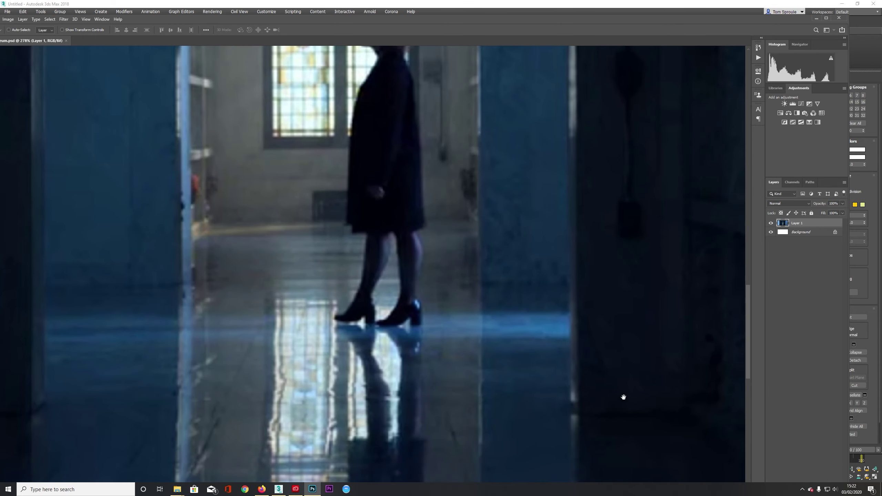
left_click_drag(577, 290, 596, 355)
left_click_drag(334, 381, 611, 315)
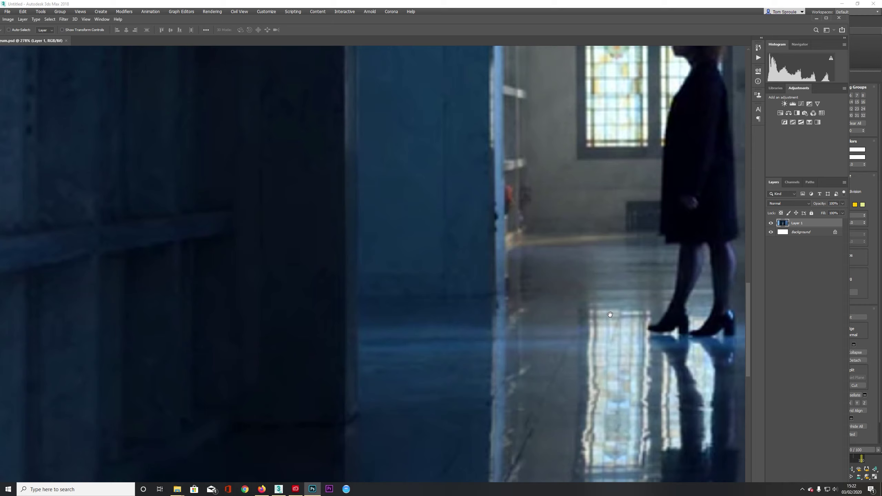
left_click_drag(526, 335, 458, 297)
Compare the side walls, shelving and overall doorway proportions in the Photoshop reference image.
key("ctrl+0")
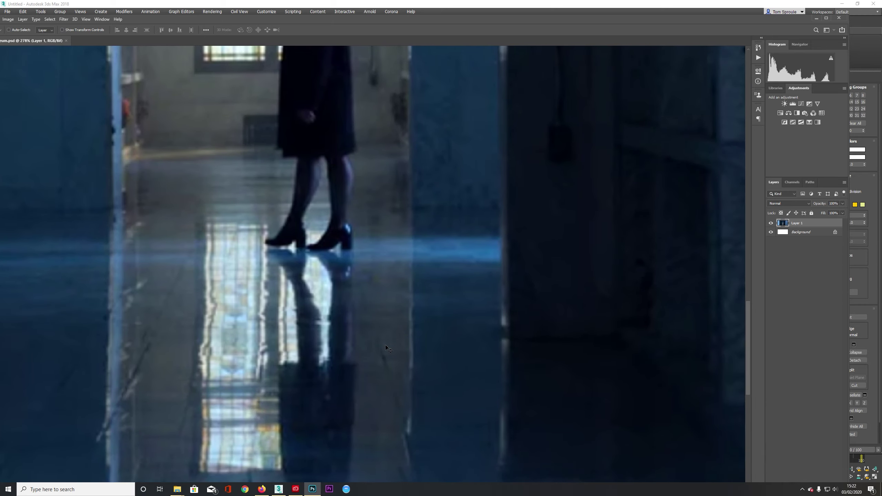
left_click_drag(597, 301, 151, 301)
left_click_drag(390, 311, 370, 311)
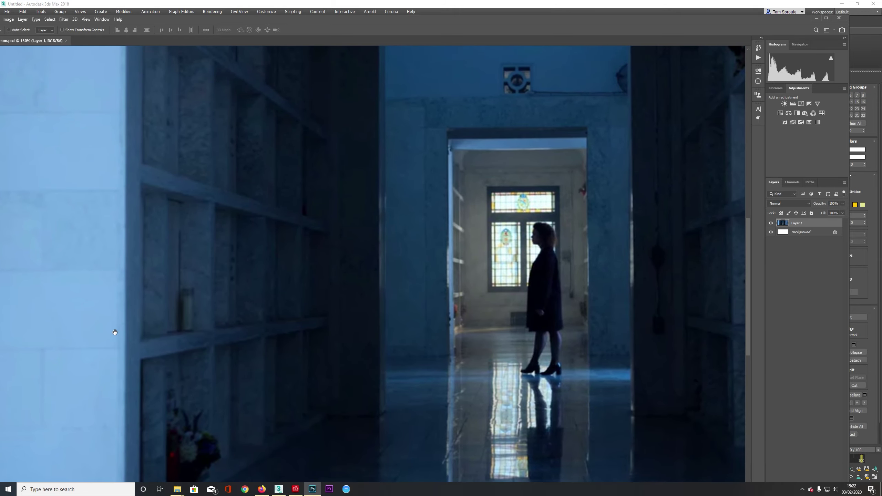
left_click_drag(445, 286, 404, 329)
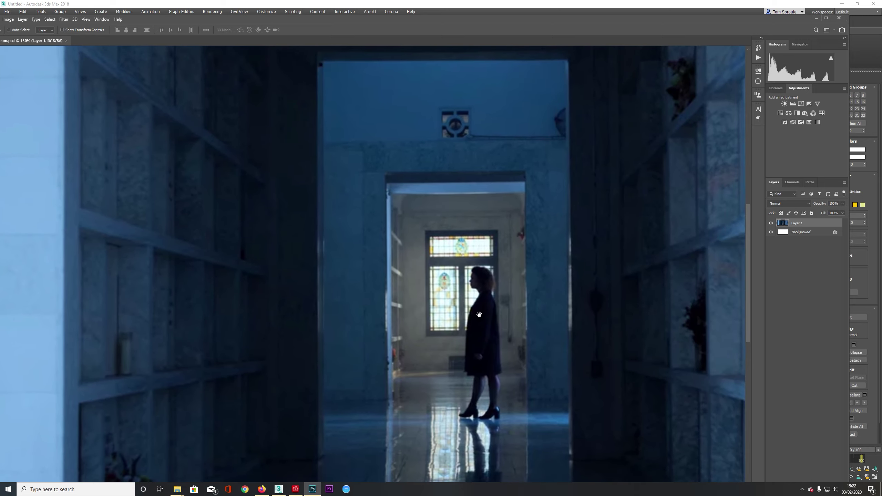
left_click_drag(290, 297, 349, 280)
scroll(483, 341, "down", 7, "alt")
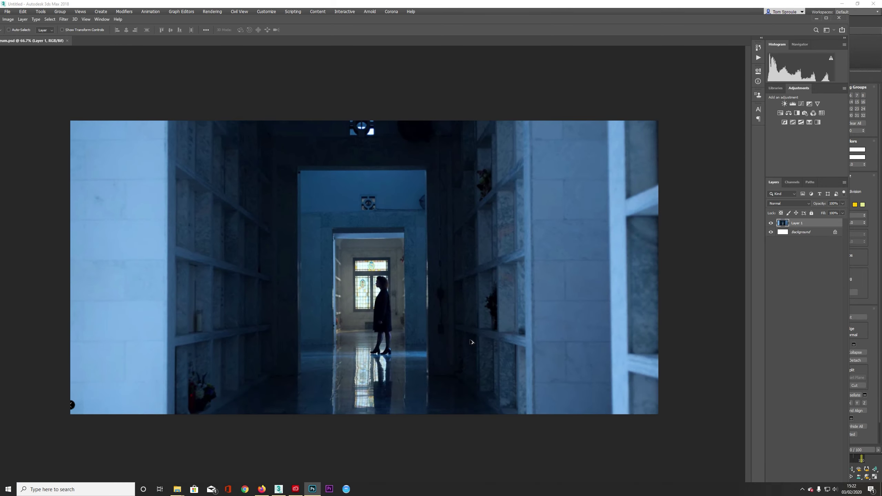
scroll(400, 344, "up", 3, "alt")
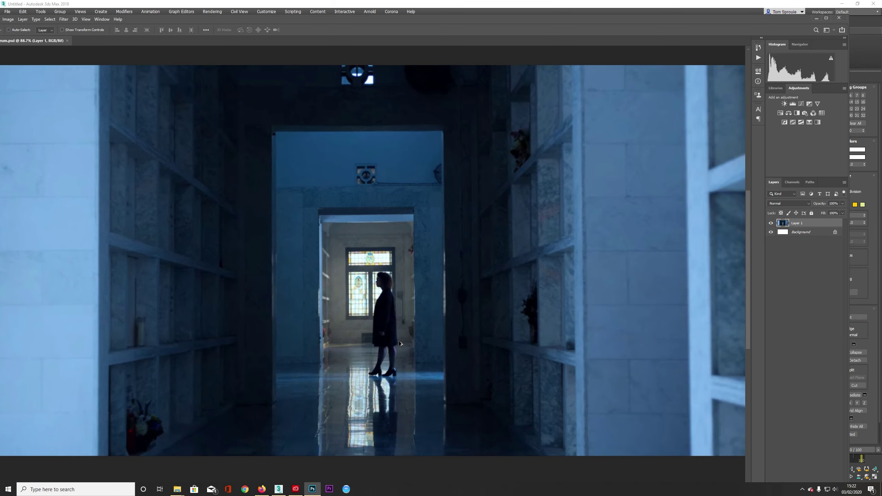
Return to 3ds Max and extrude the inward-facing side polygons of the two front wall ends by 300 mm.
left_click(816, 18)
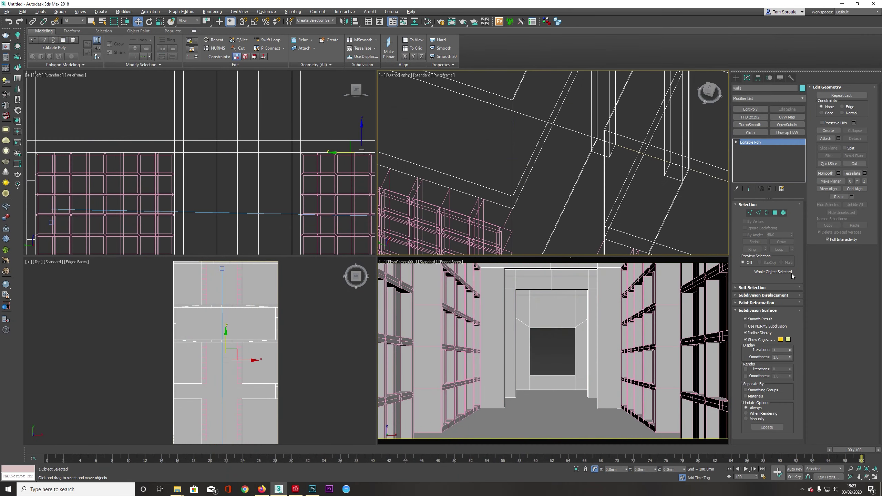
left_click(776, 213)
scroll(515, 222, "up", 5)
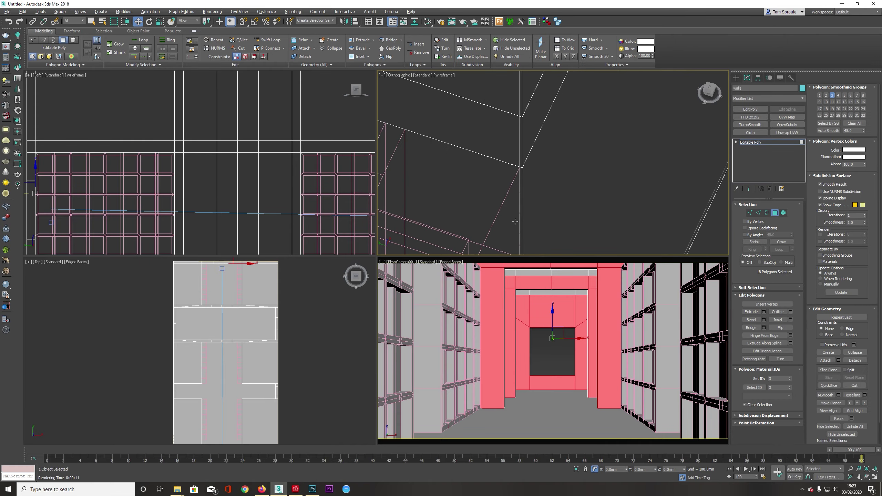
left_click(521, 216)
middle_click_drag(521, 216, 637, 193, "alt")
scroll(514, 209, "down", 5)
left_click(527, 220, "ctrl")
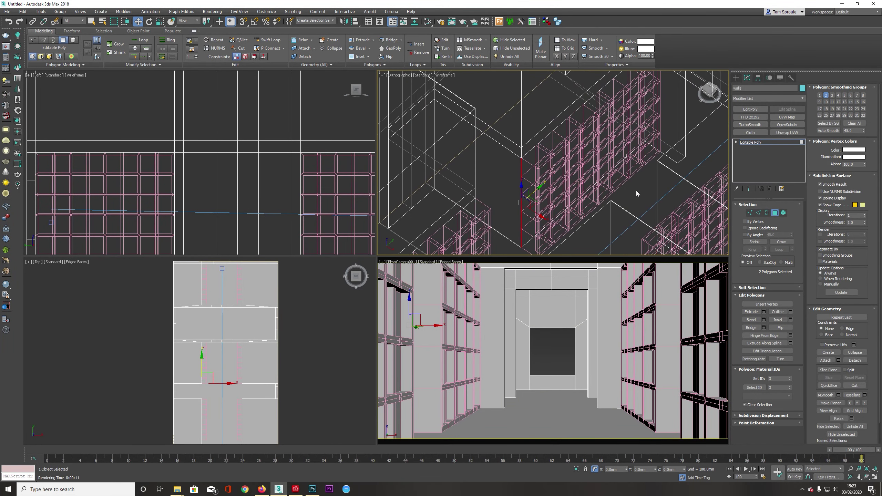
left_click(763, 311)
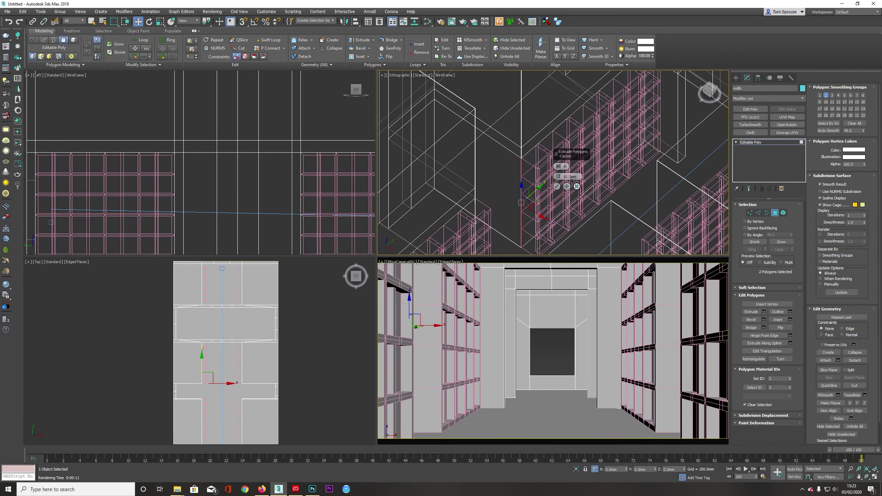
left_click_drag(575, 176, 515, 181)
type("3")
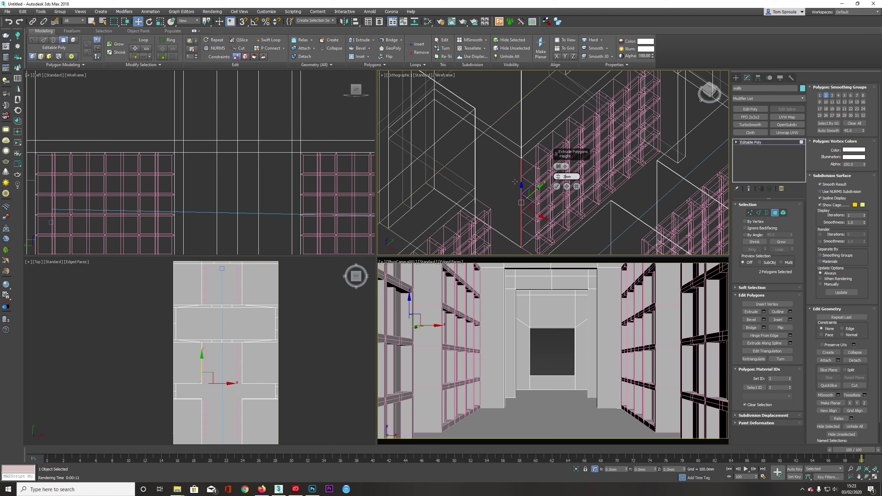
key("Return")
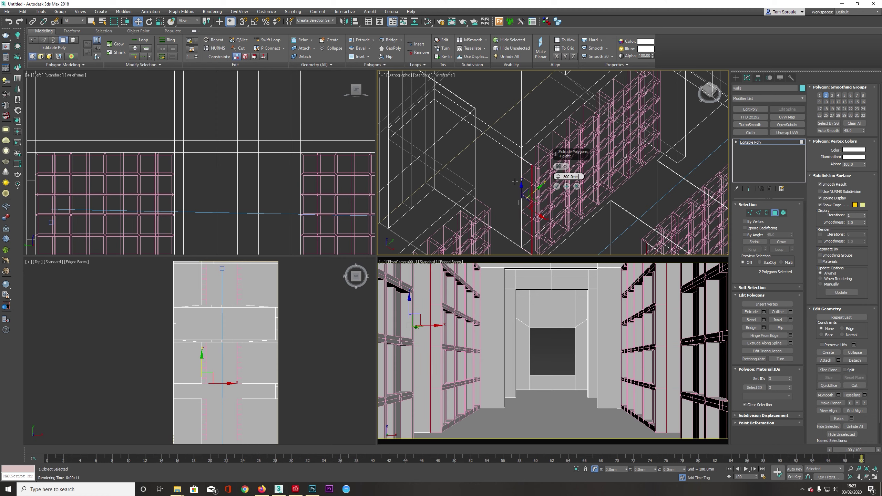
left_click(557, 187)
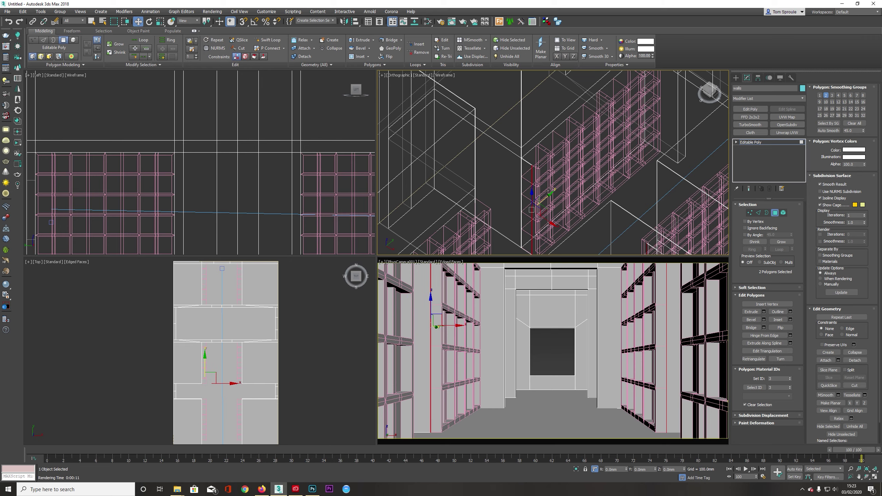
In a maximized top view, snap the extruded polygons along X so the left wall end meets the shelving's outer corner.
scroll(517, 189, "down", 4)
key("t")
scroll(520, 192, "up", 5)
key("alt+w")
scroll(497, 239, "down", 5)
scroll(610, 226, "up", 6)
middle_click_drag(621, 194, 443, 279)
scroll(442, 279, "up", 2)
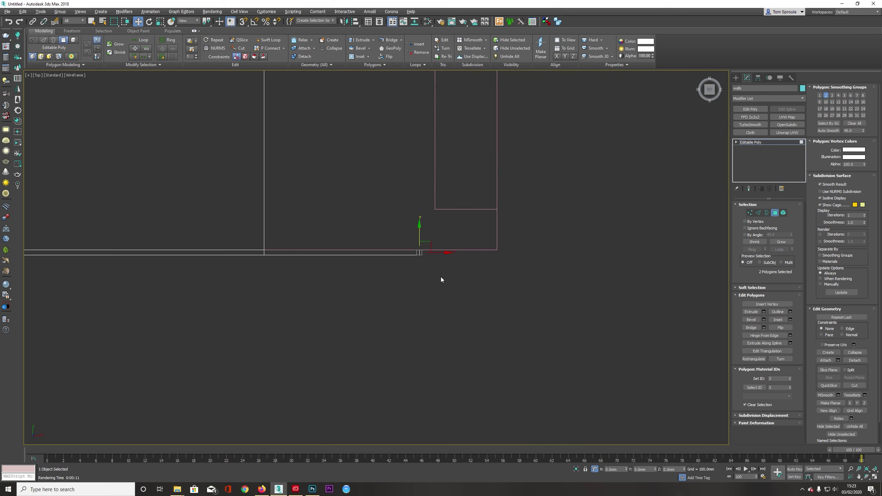
key("s")
left_click_drag(435, 255, 498, 251)
middle_click_drag(500, 253, 364, 262)
Deselect the left polygon, snap the right wall end's extruded polygon to its shelving edge, and restore the four-viewport layout.
scroll(364, 262, "down", 10)
mouse_move(429, 263)
middle_mouse_down()
mouse_move(363, 264)
mouse_move(414, 260)
middle_mouse_up()
scroll(460, 263, "up", 5)
left_click(431, 263, "ctrl")
scroll(429, 263, "down", 5)
left_click_drag(354, 235, 409, 298, "alt")
scroll(438, 249, "up", 5)
middle_click_drag(439, 250, 398, 295)
scroll(397, 295, "up", 3)
left_click_drag(624, 293, 552, 295)
scroll(504, 313, "down", 5)
middle_click_drag(511, 306, 464, 276, "alt")
key("alt+w")
right_click(485, 353)
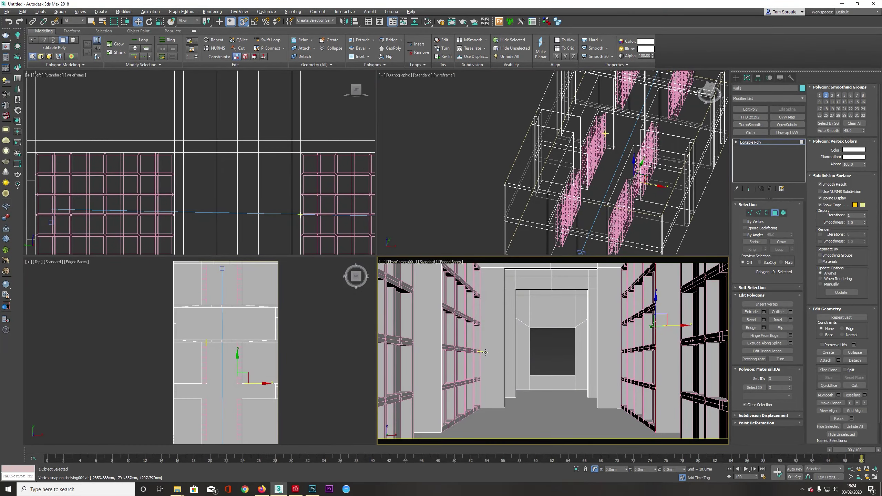
Select the camera-facing polygons of both front wall ends and the first doorway's pillars and lintel.
left_click(431, 359)
left_click(673, 363, "ctrl")
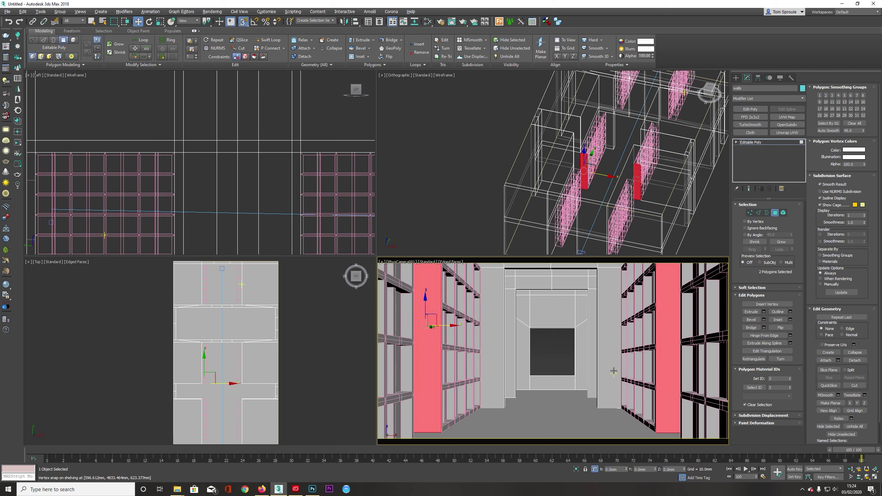
left_click(614, 372, "ctrl")
left_click(611, 265, "ctrl")
left_click(580, 265, "ctrl")
left_click(531, 265, "ctrl")
left_click(492, 265, "ctrl")
left_click(494, 306, "ctrl")
Add the second doorway's camera-facing pillar and lintel polygons to the selection.
left_click(513, 335, "ctrl")
left_click(511, 285, "ctrl")
left_click(530, 283, "ctrl")
left_click(568, 282, "ctrl")
left_click(591, 282, "ctrl")
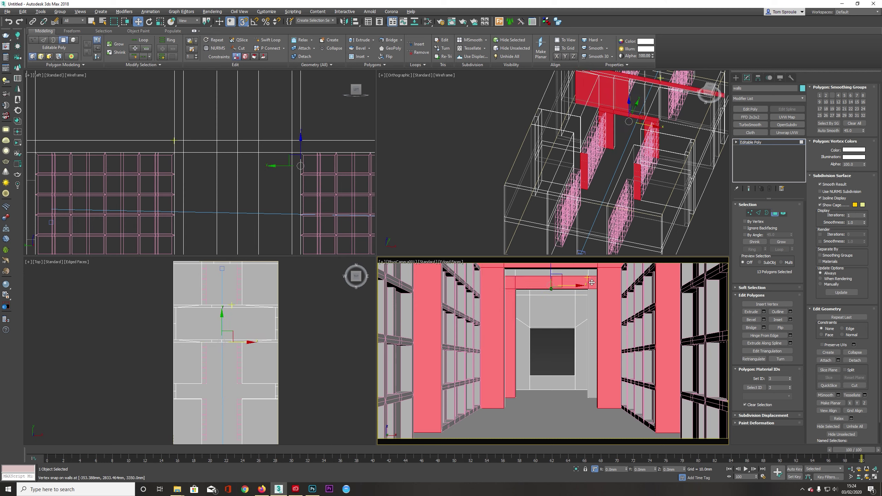
left_click(593, 309, "ctrl")
Add the end wall's polygons around its opening to the selection and undo the accidental move.
left_click(584, 357, "ctrl")
left_click(582, 312, "ctrl")
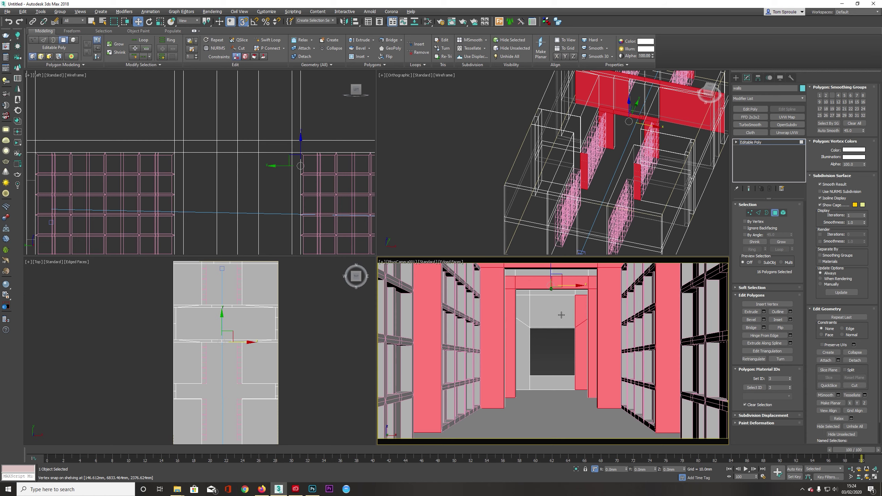
left_click(554, 316, "ctrl")
left_click(524, 313, "ctrl")
left_click_drag(525, 339, 524, 341, "ctrl")
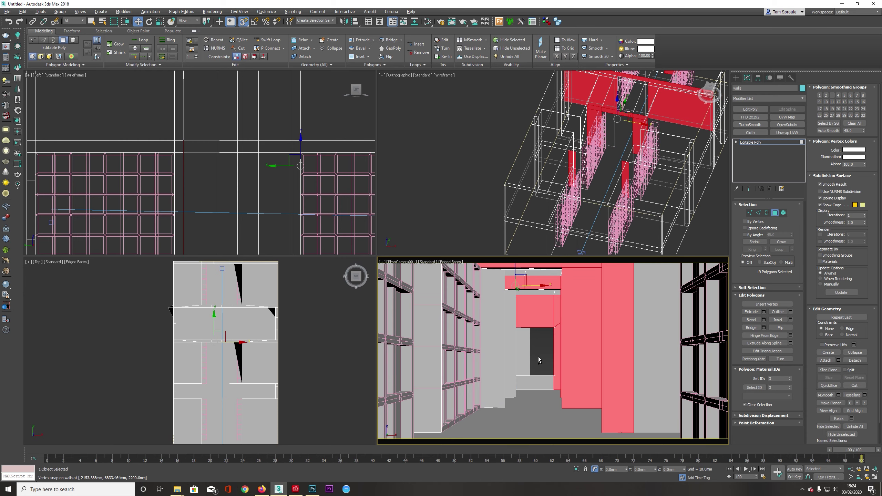
key("ctrl+z")
left_click(552, 382, "ctrl")
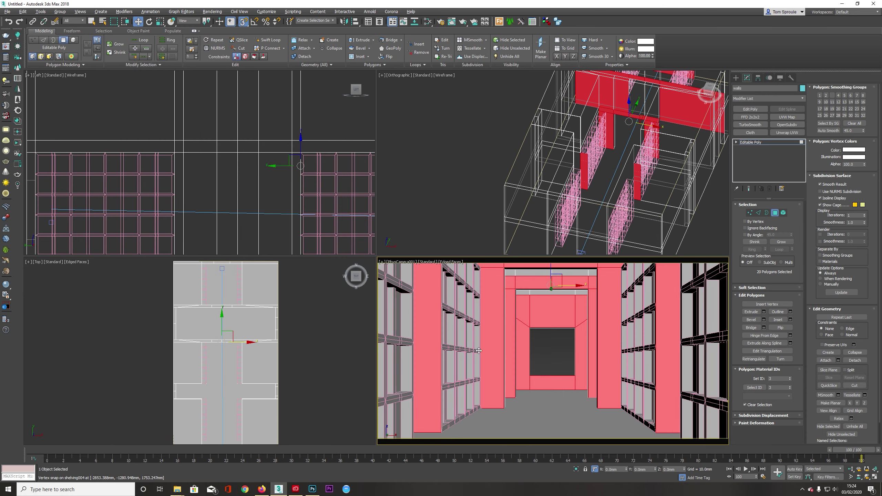
left_click(523, 340)
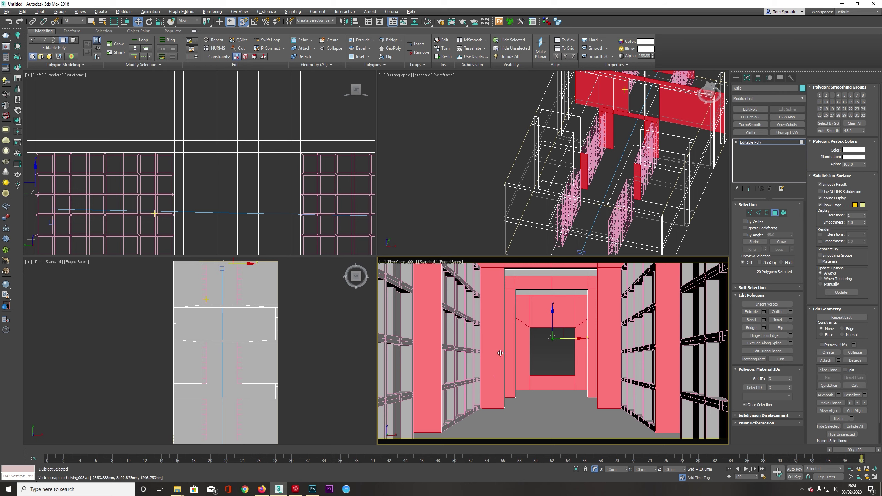
left_click_drag(529, 346, 540, 305)
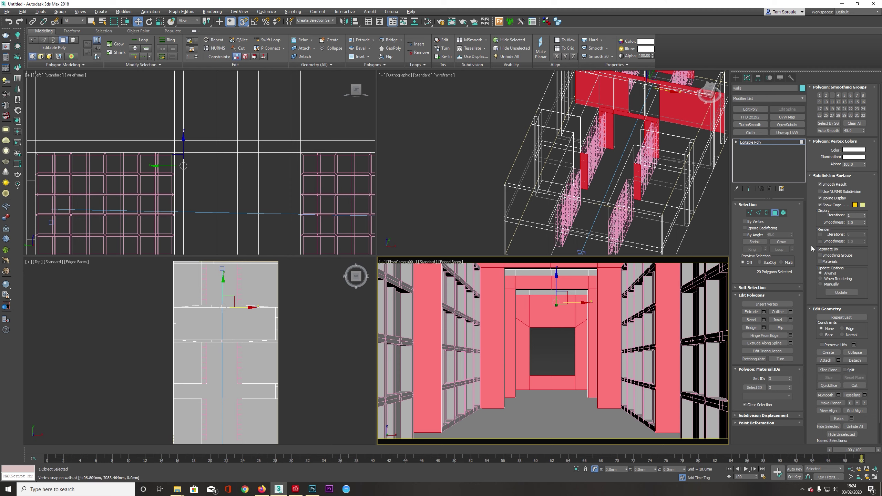
Add an Edit Poly modifier above the walls' Editable Poly and enter its polygon level.
left_click(755, 142)
left_click(750, 109)
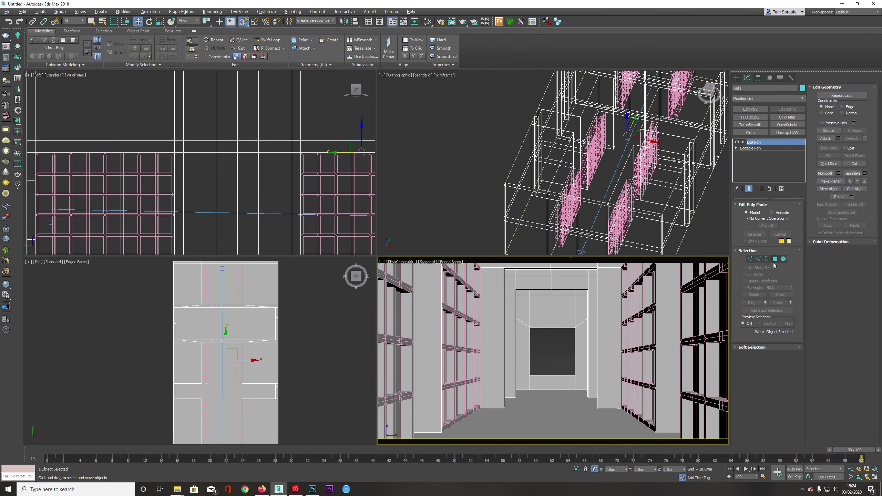
left_click(774, 259)
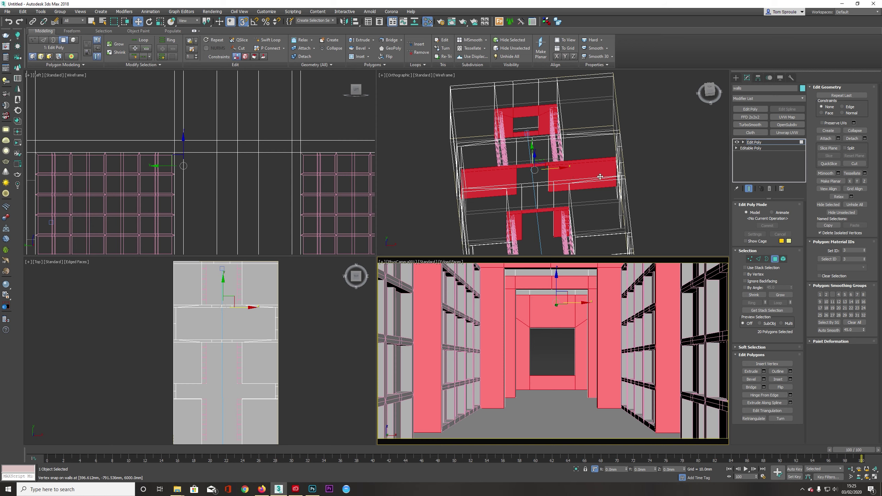
At edge level, select the horizontal edges of the wall section right of the second doorway and connect them.
scroll(566, 181, "up", 5)
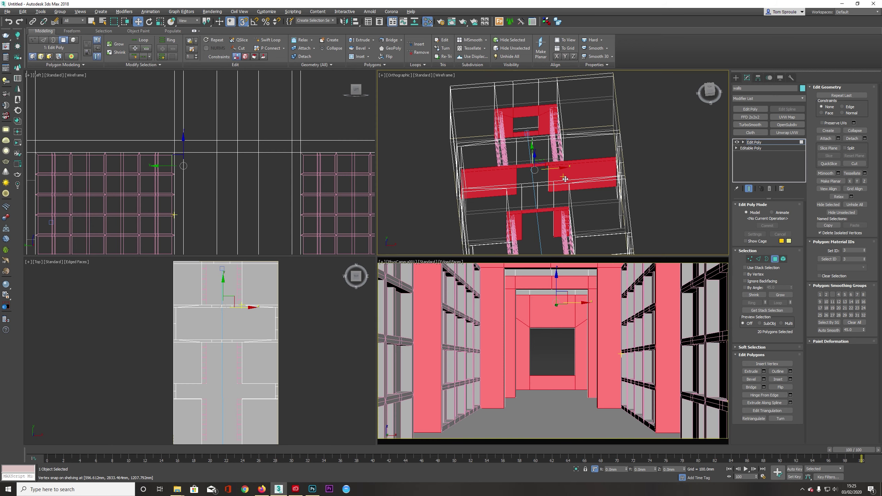
scroll(563, 172, "up", 2)
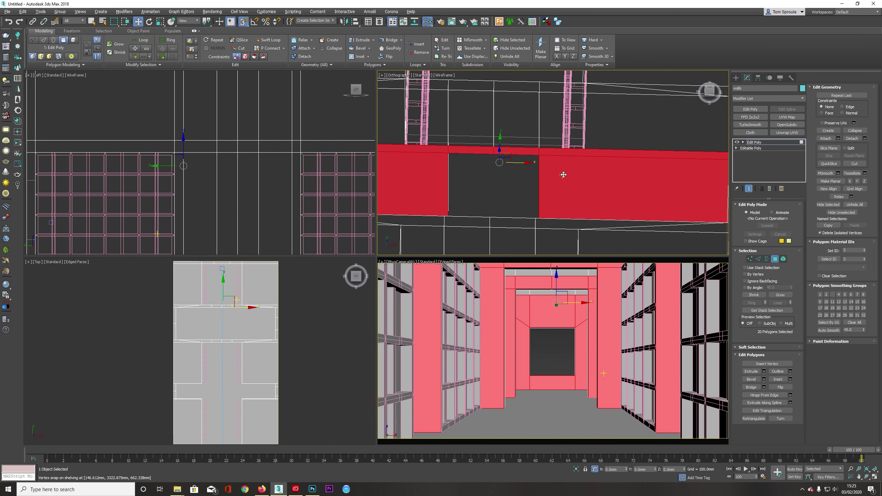
key("t")
key("z")
scroll(574, 153, "up", 5)
scroll(573, 184, "down", 5)
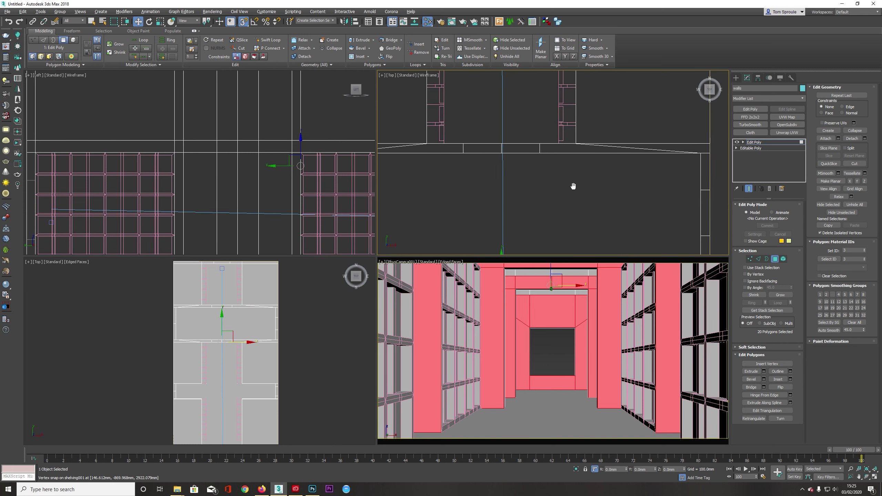
key("2")
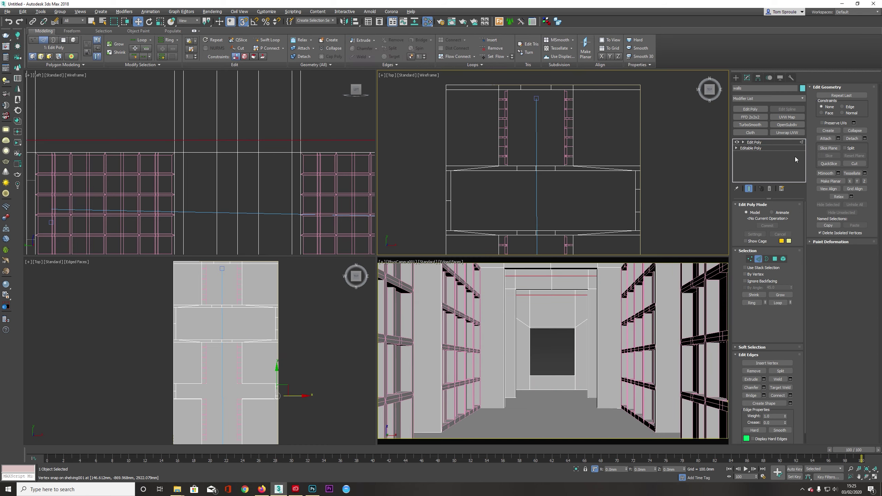
scroll(585, 177, "up", 5)
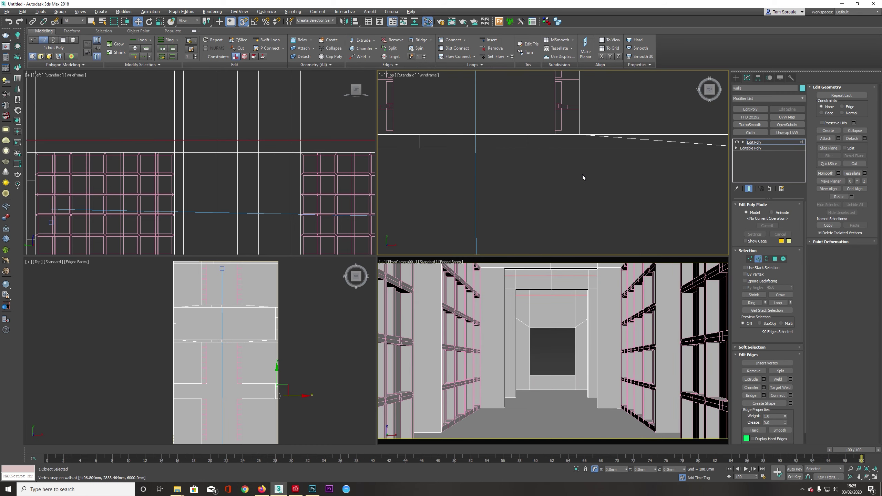
left_click_drag(560, 142, 560, 141)
scroll(558, 143, "down", 2)
middle_click_drag(525, 159, 563, 182)
middle_click_drag(563, 182, 565, 162, "alt")
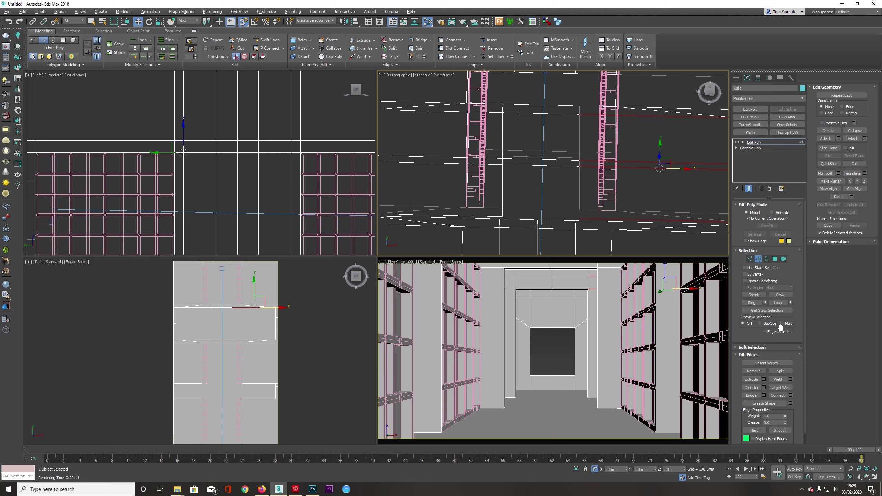
left_click(786, 396)
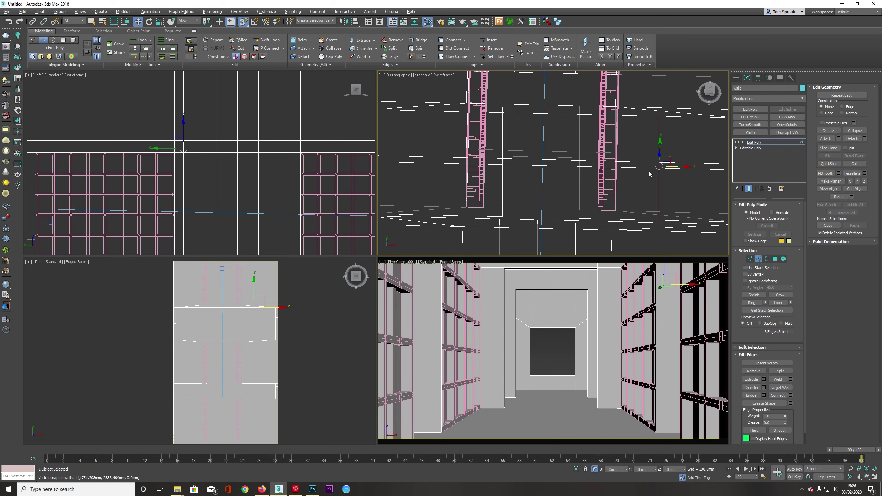
Snap the new vertical edges of the wall section right of the second doorway in line with the right shelving's corner.
left_click_drag(673, 167, 617, 212)
scroll(503, 199, "down", 3)
middle_click_drag(493, 202, 541, 194)
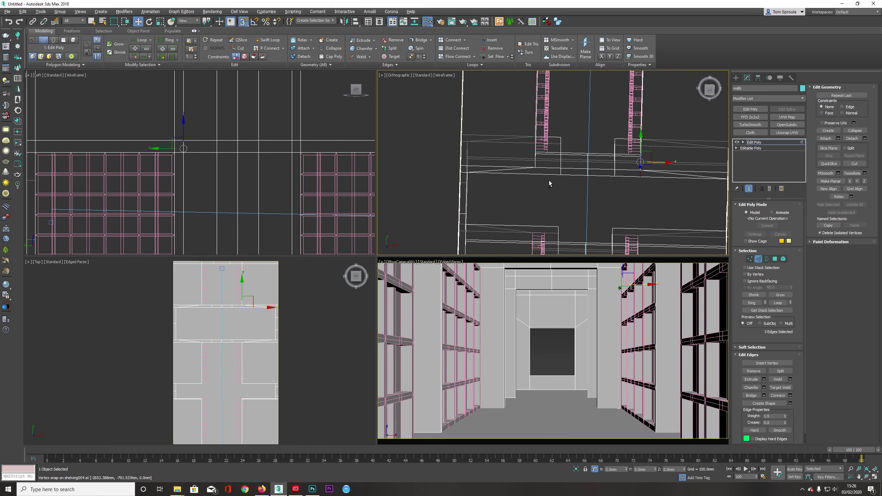
In the top view, snap the new edges of the wall section left of the doorway to the left shelving's corner vertex.
key("t")
scroll(556, 184, "up", 4)
scroll(533, 167, "up", 3)
left_click(521, 141, "ctrl")
key("ctrl+z")
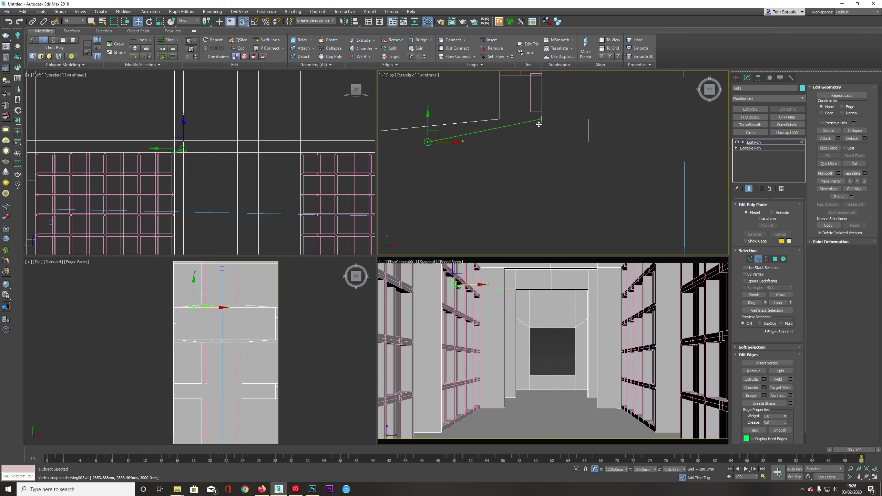
middle_click_drag(523, 164, 531, 137, "alt")
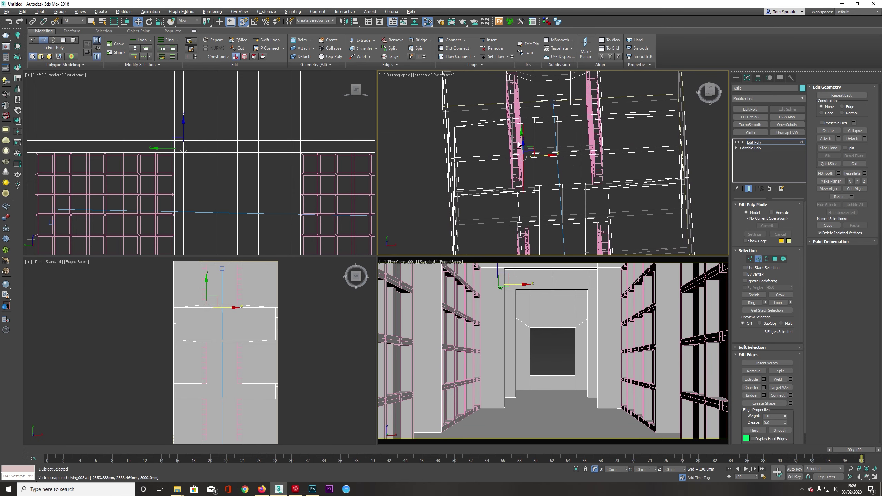
At polygon level, start a new selection with the two nearest pillars' front faces and the first doorway's left pillar face.
left_click(775, 259)
scroll(632, 161, "down", 4)
middle_click_drag(631, 160, 577, 161)
middle_click_drag(576, 162, 560, 163, "alt")
left_click(672, 366)
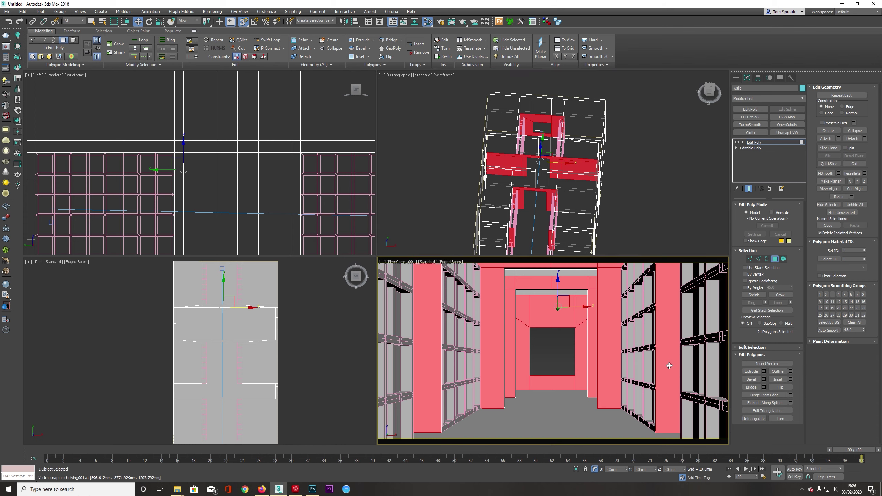
left_click(437, 374, "ctrl")
left_click(495, 375, "ctrl")
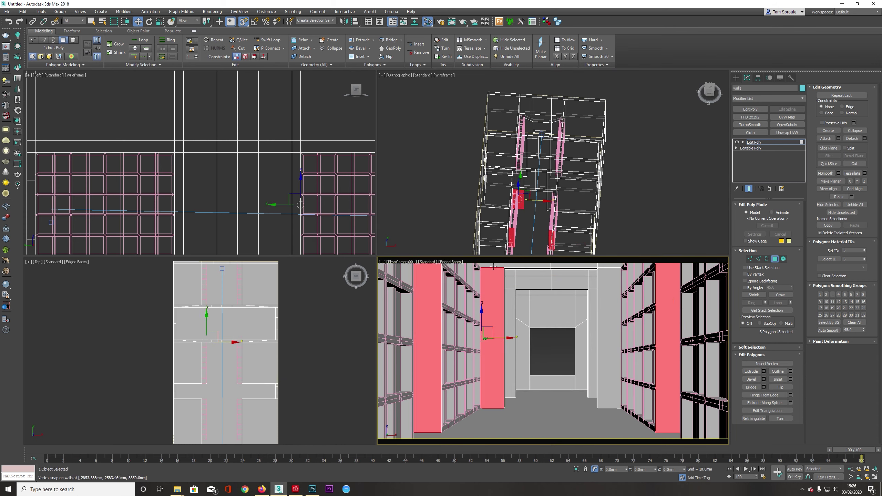
Add the first doorway's lintel polygons and its right pillar face to the selection.
left_click(438, 272, "ctrl")
left_click(548, 266, "ctrl")
left_click(590, 266, "ctrl")
left_click(608, 269, "ctrl")
left_click(606, 330, "ctrl")
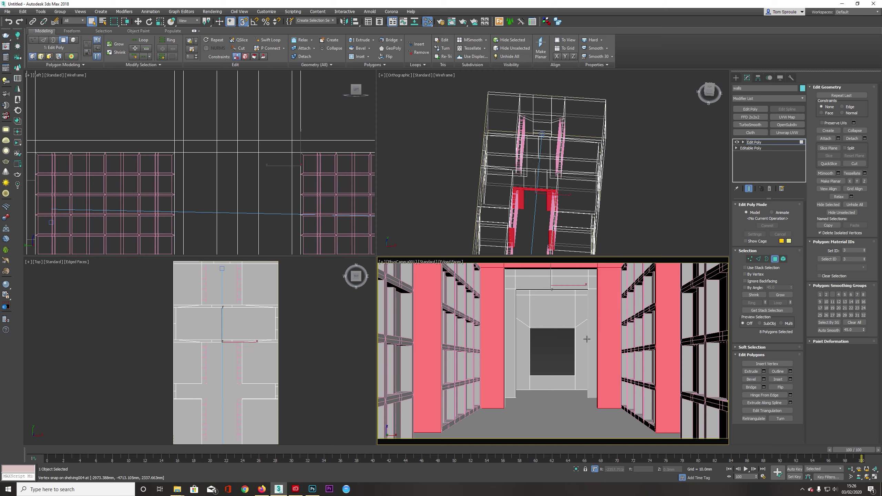
Add the second doorway's camera-facing pillar and lintel polygons, on both sides, to the new selection.
left_click(593, 347, "ctrl")
left_click(594, 284, "ctrl")
left_click(570, 282, "ctrl")
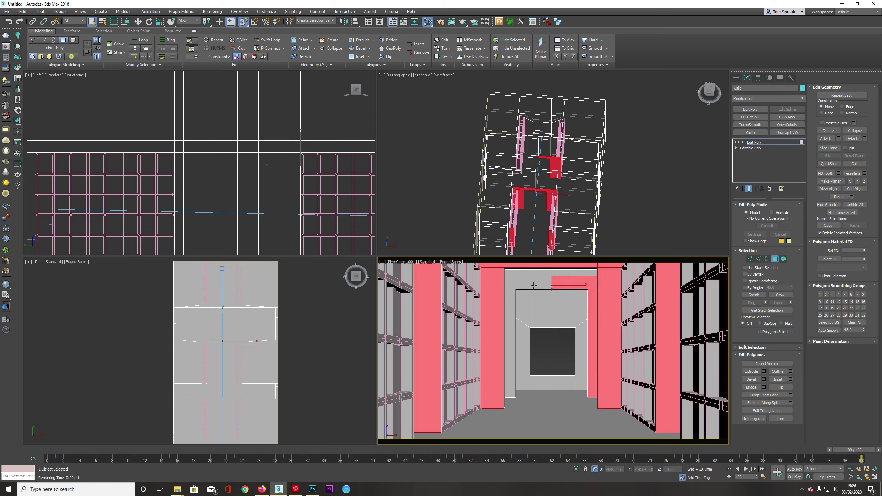
left_click(533, 283, "ctrl")
left_click(509, 282, "ctrl")
left_click(510, 342, "ctrl")
Add all the end wall polygons surrounding its opening, including the strip below it, to the selection.
left_click(523, 318, "ctrl")
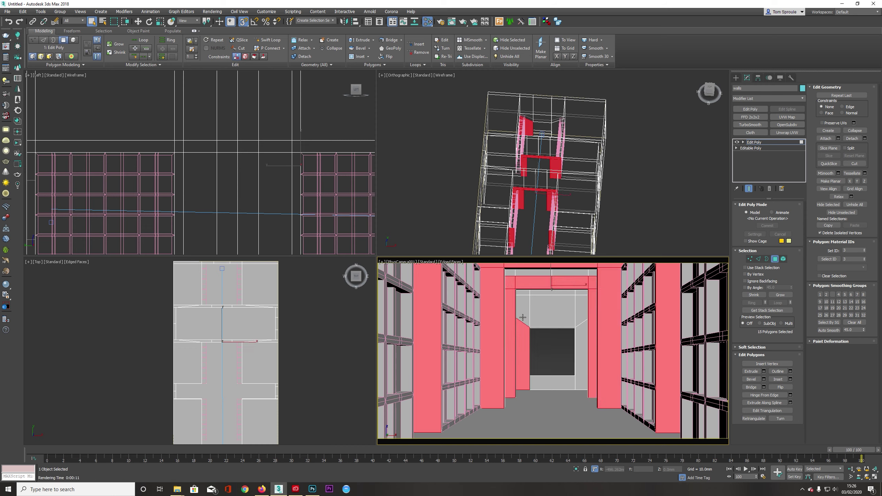
left_click(523, 314, "ctrl")
left_click(542, 316, "ctrl")
left_click(580, 320, "ctrl")
left_click(581, 350, "ctrl")
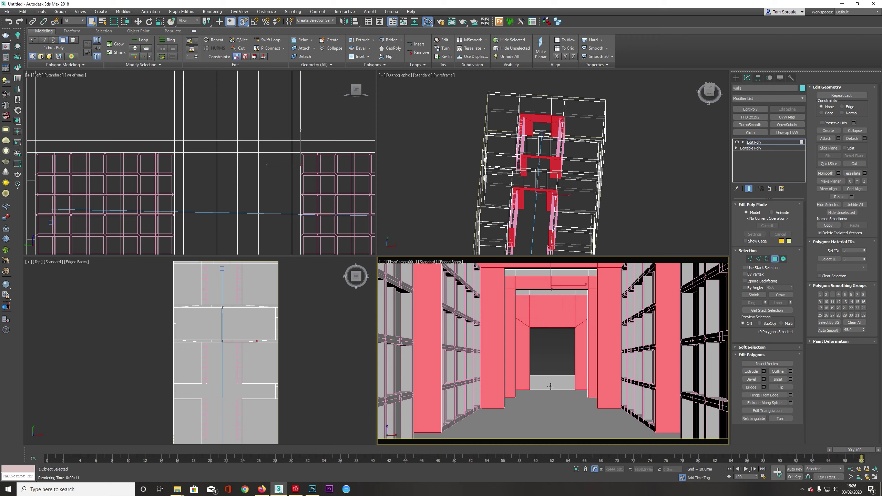
left_click(551, 387, "ctrl")
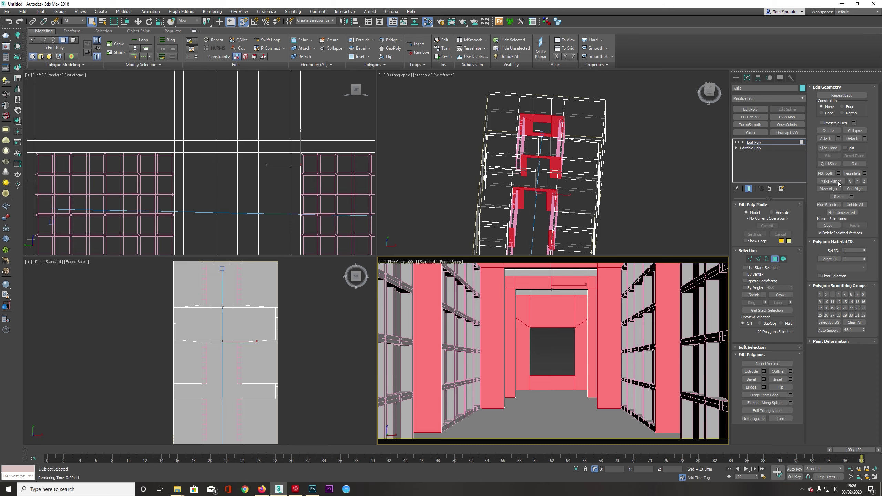
Detach the selected polygons from the walls as a separate object, and select and isolate that object.
left_click(853, 139)
key("Return")
left_click(766, 143)
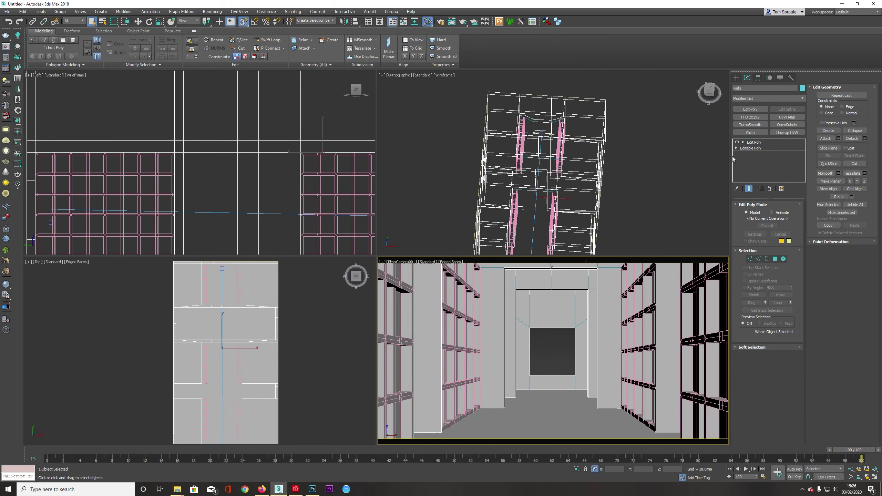
key("ctrl+e")
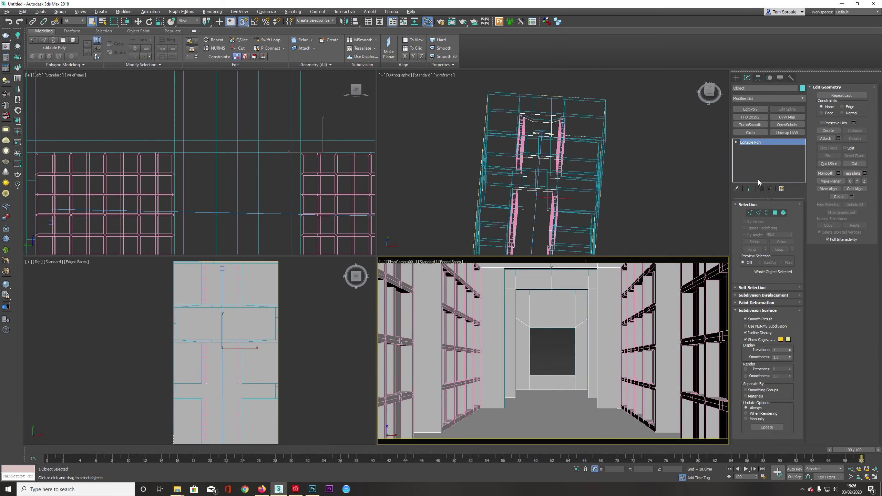
key("alt+q")
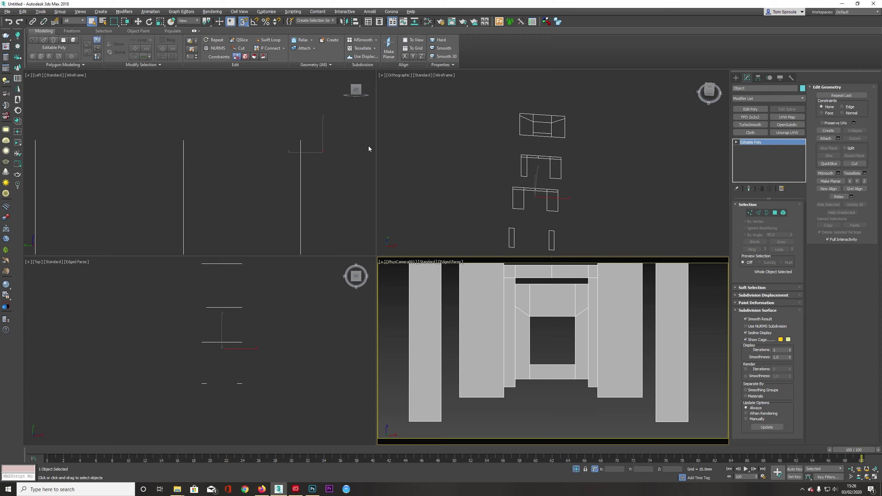
Open the Slate Material Editor and add a new VRayMtl node below the existing nodes.
left_click(427, 21)
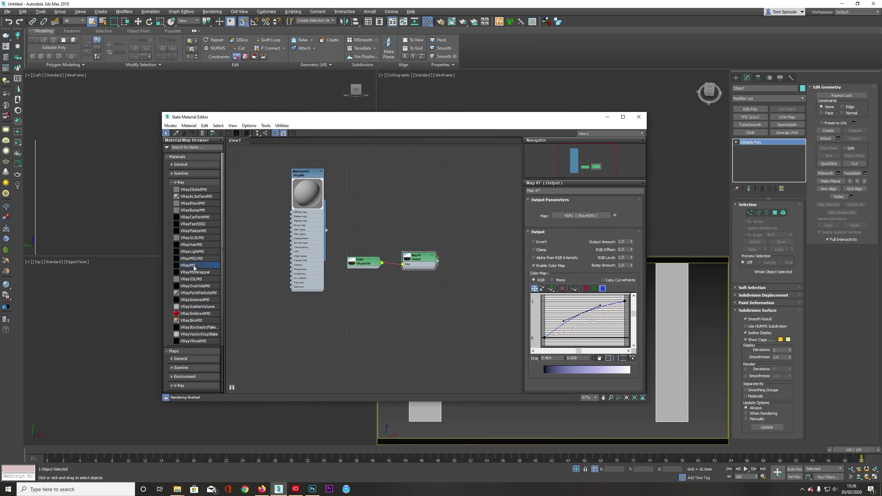
left_click_drag(193, 267, 306, 334)
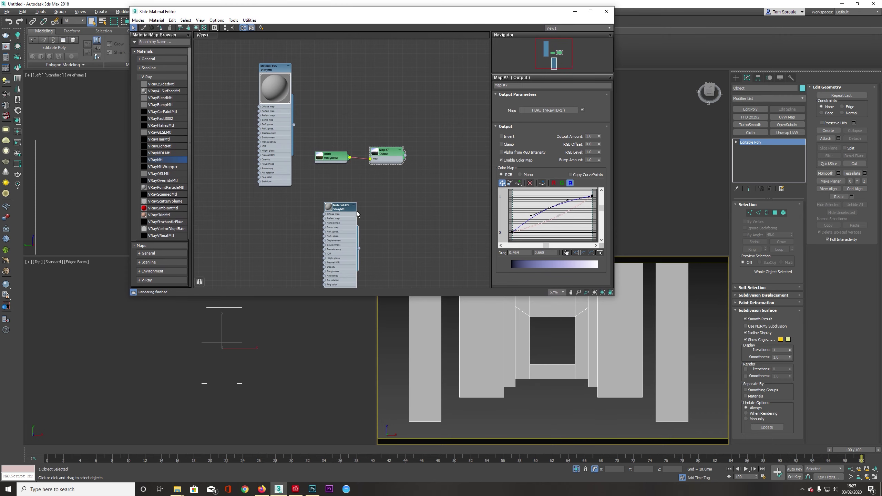
left_click_drag(342, 236, 345, 243)
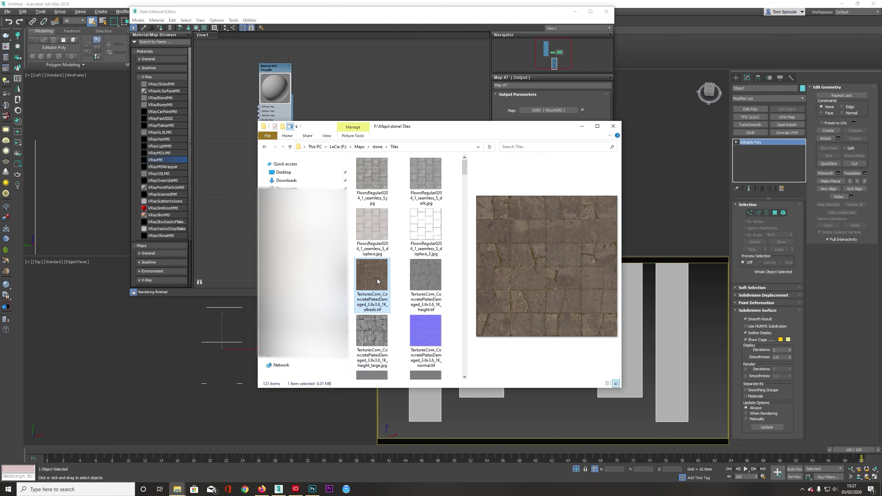
Load TexturesCom_ConcretePlatesDamaged_3.6x3.6_1K_albedo.tif as a bitmap, connect it to the upper VRayMtl's diffuse map and enable that material's viewport display.
left_click_drag(377, 283, 227, 124)
left_click(253, 113)
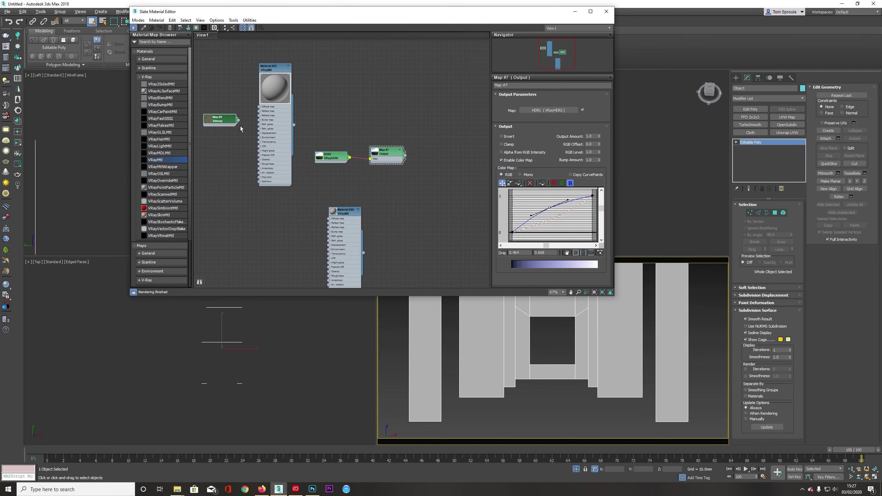
left_click_drag(239, 120, 259, 106)
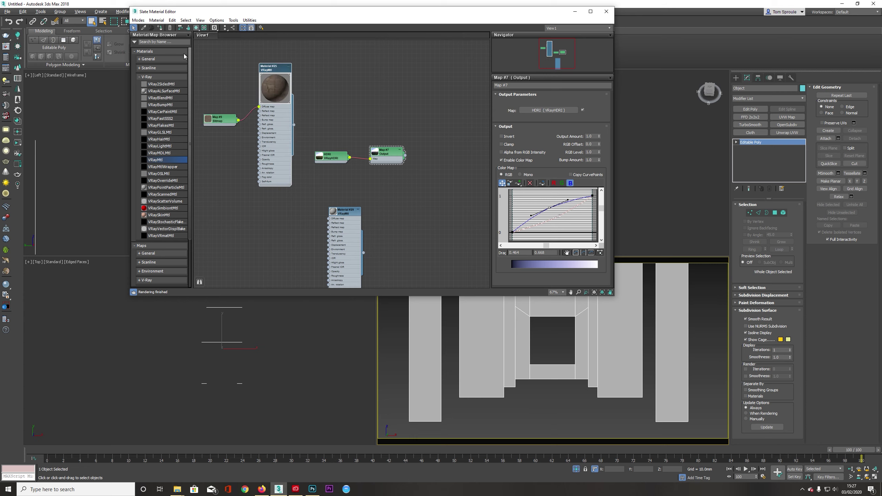
left_click(196, 29)
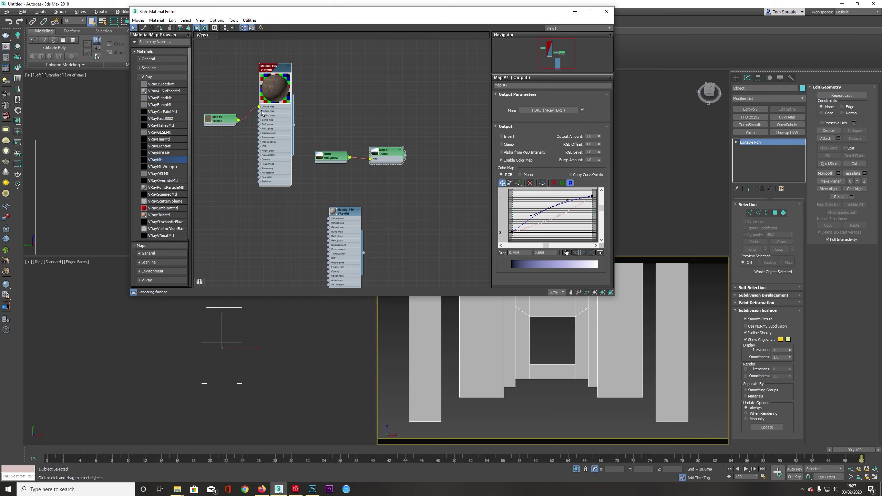
Move the albedo bitmap's connection to the new VRayMtl's diffuse map and show that material on the isolated object in the viewport.
left_click_drag(259, 107, 328, 219)
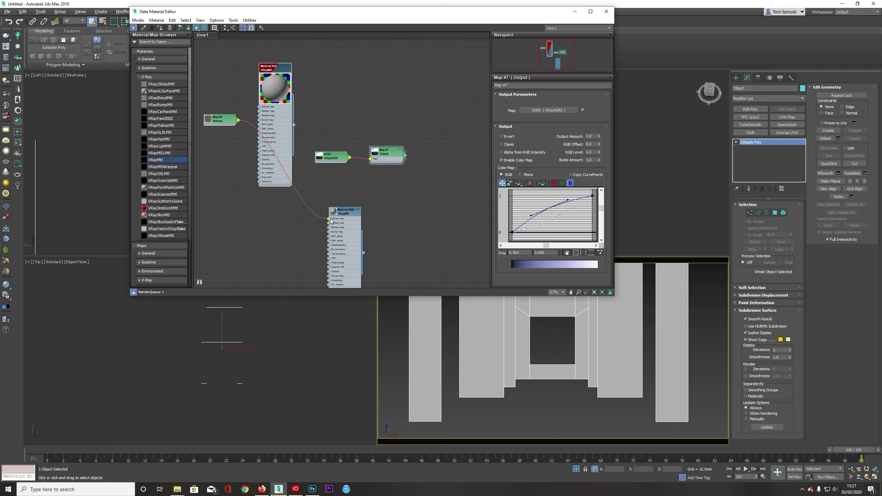
left_click_drag(221, 121, 300, 236)
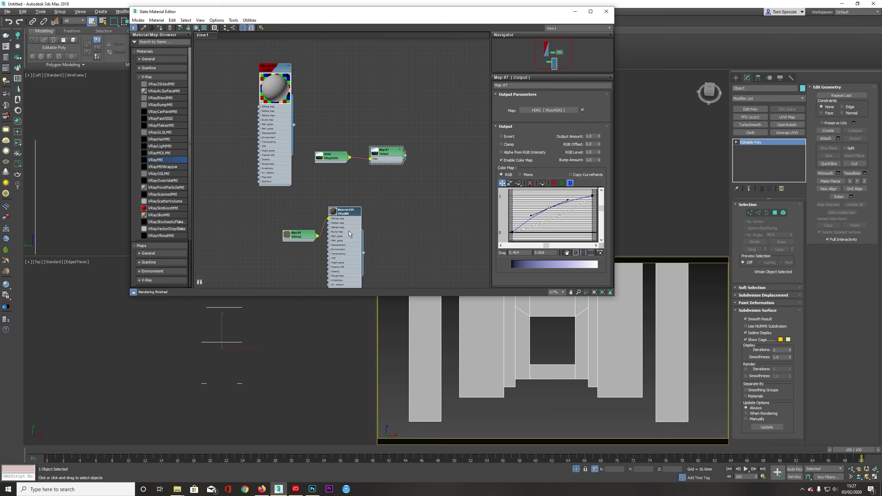
left_click(345, 211)
left_click(196, 28)
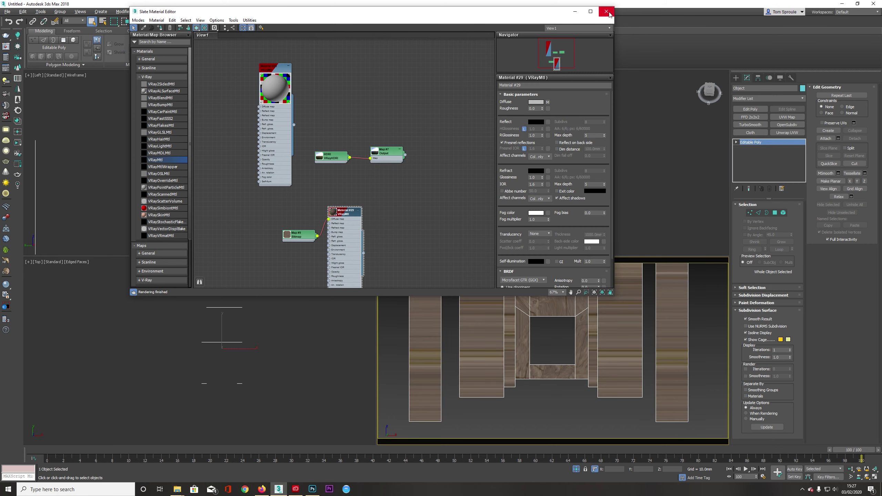
Enable real-world scale on the albedo bitmap, set its width and height to 3600 mm, and close the material editor.
double_click(299, 236)
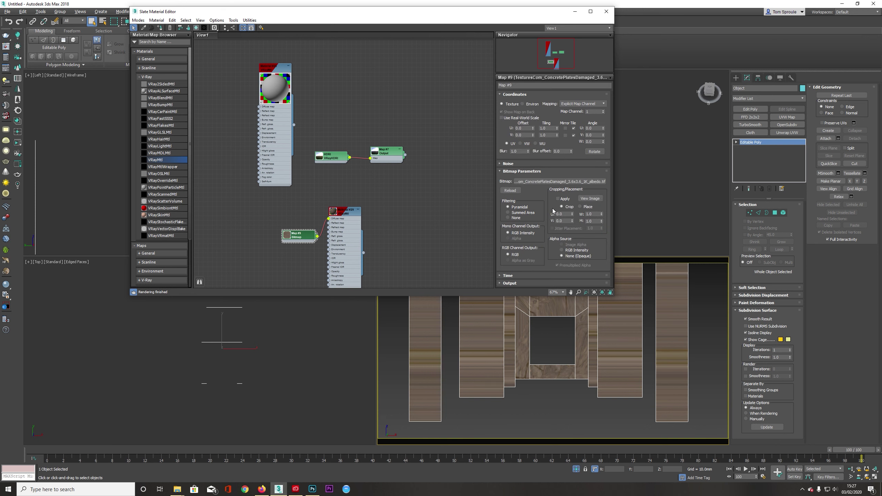
left_click(512, 118)
left_click(553, 128)
key("Return")
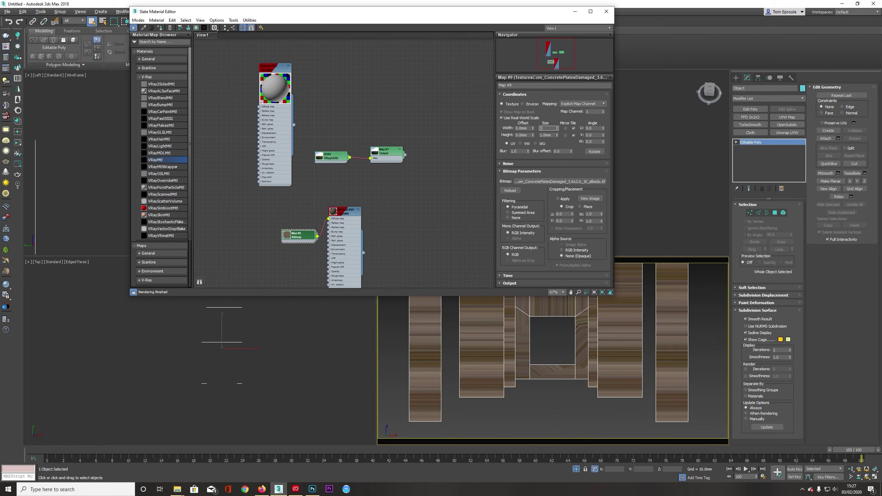
key("Return")
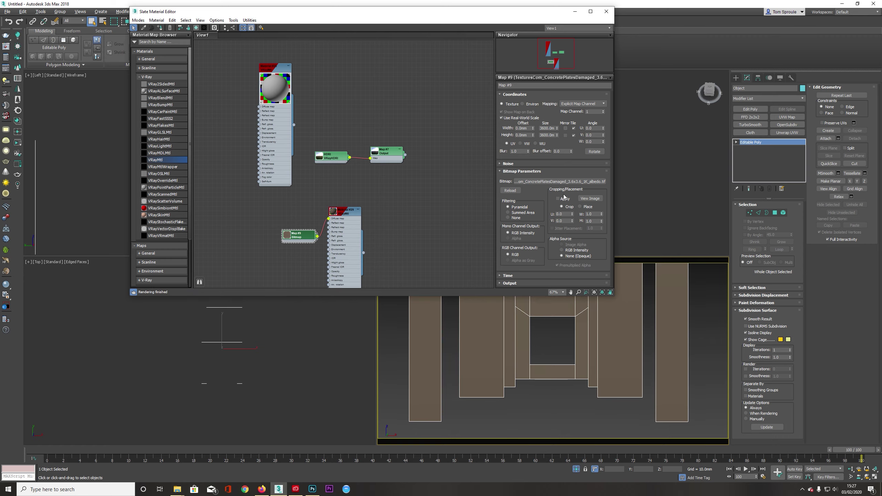
left_click(606, 11)
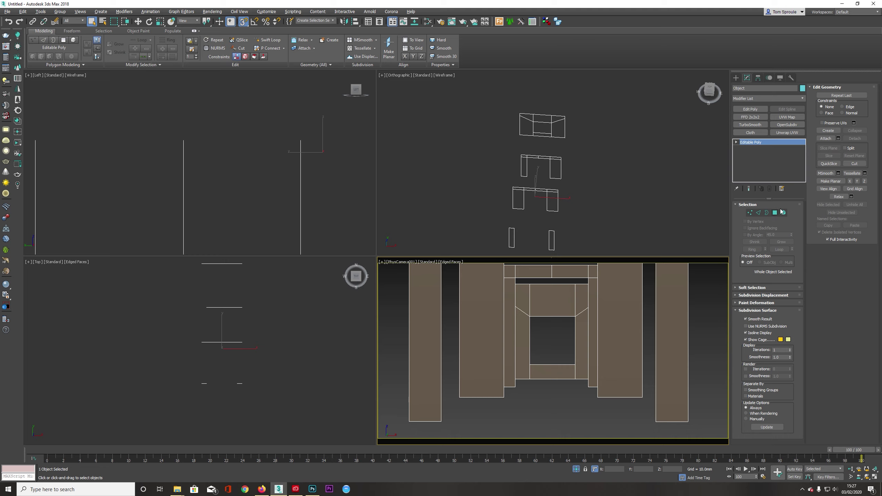
Add a UVW Map modifier to the detached object with Box mapping and Real-World Map Size enabled.
left_click(786, 117)
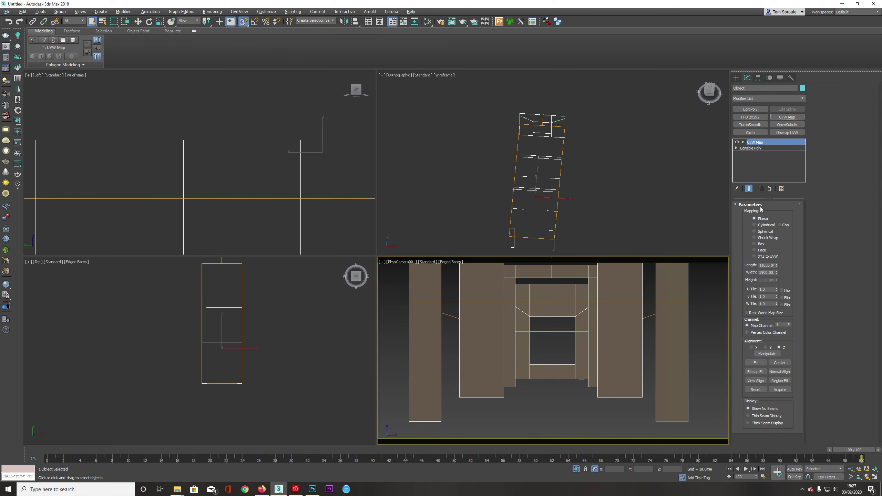
left_click(754, 243)
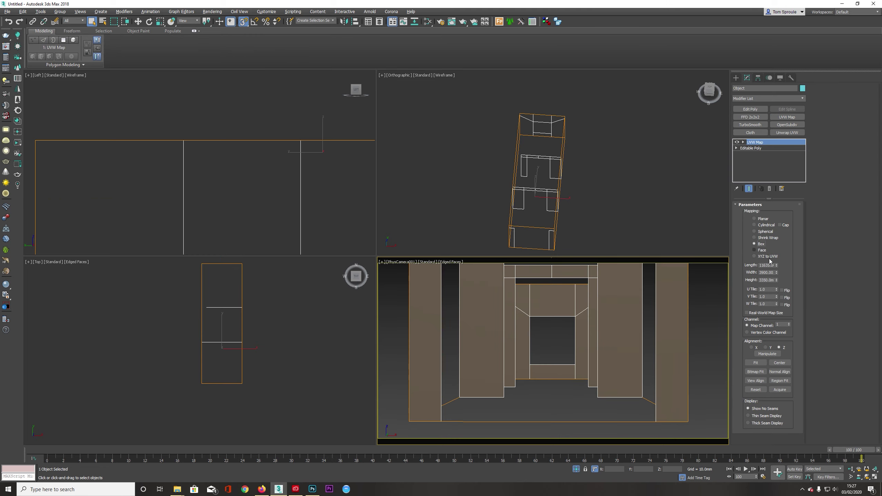
left_click(747, 313)
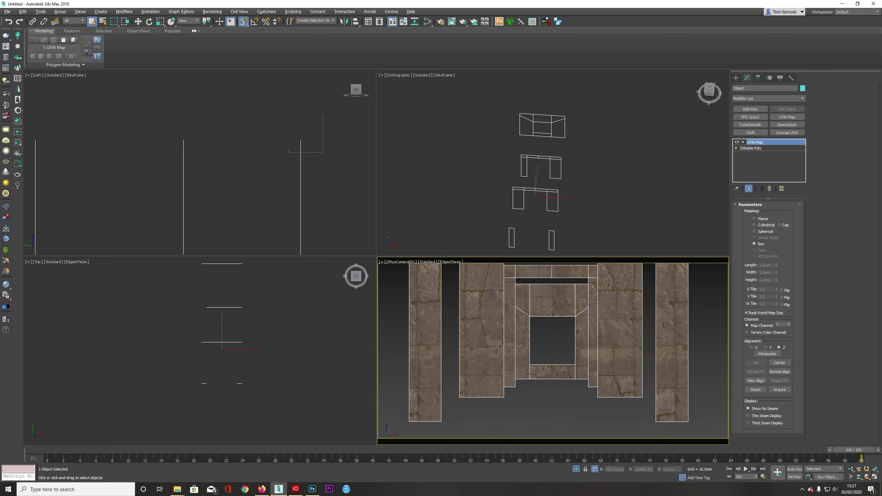
Reopen the material editor and set the albedo bitmap's real-world width and height to 1500 mm.
key("m")
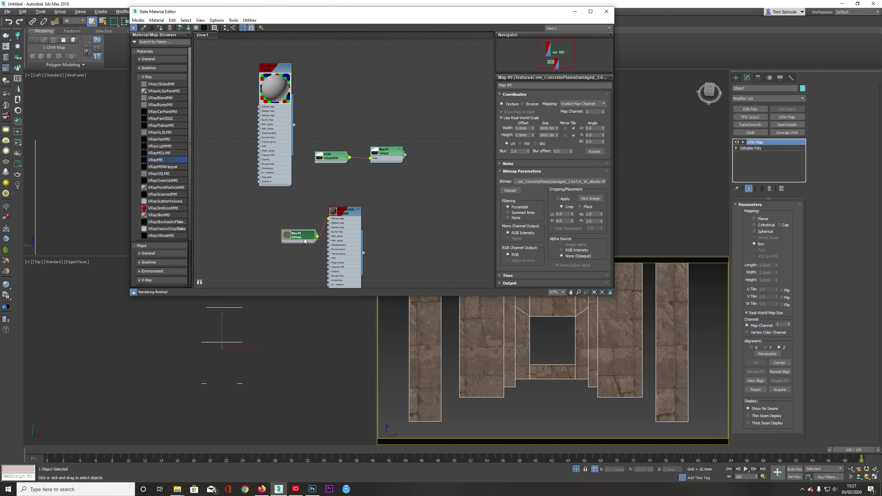
double_click(547, 128)
type("1500")
key("Tab")
type("1")
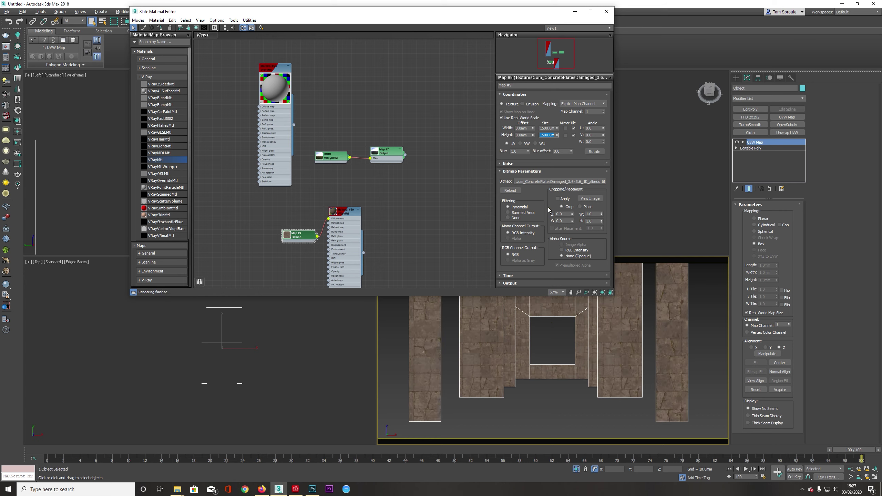
Check the blue corridor reference in Photoshop, and back in 3ds Max end the isolation and close the material editor.
left_click(310, 490)
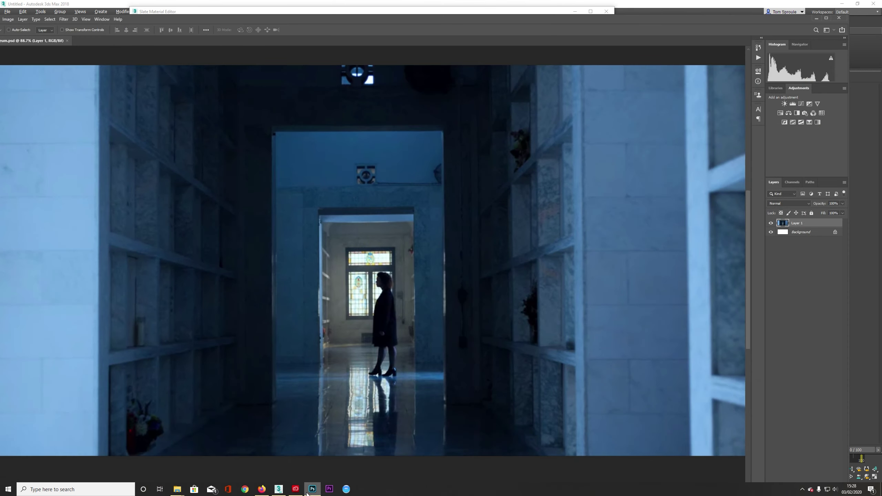
left_click(307, 494)
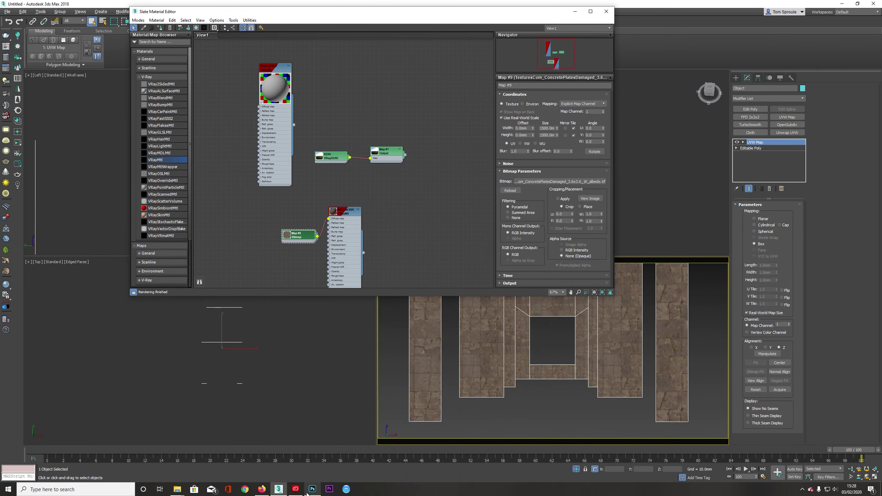
left_click(576, 469)
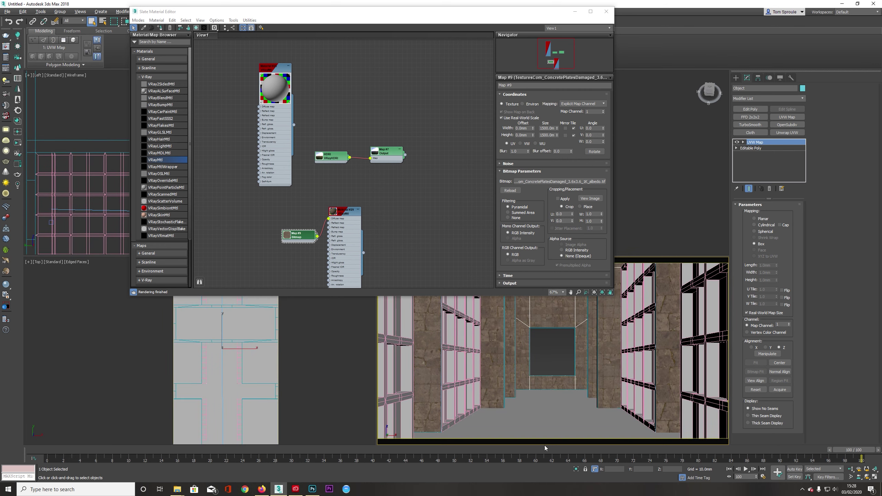
left_click(606, 11)
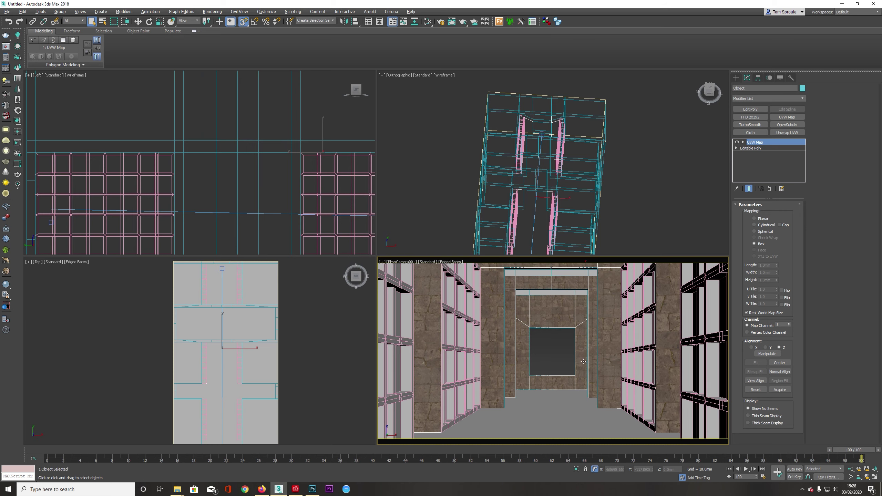
Select the Gizmo sub-object of the UVW Map modifier and rotate it slightly about the Z axis.
left_click(519, 209)
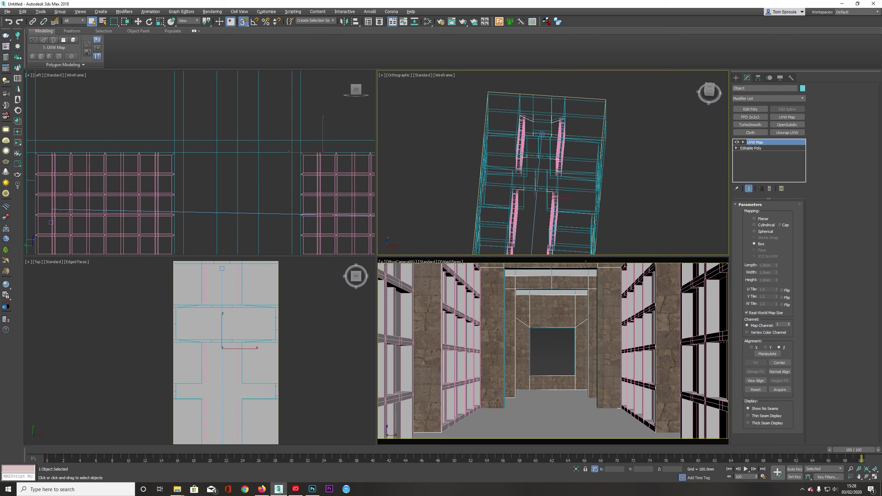
key("w")
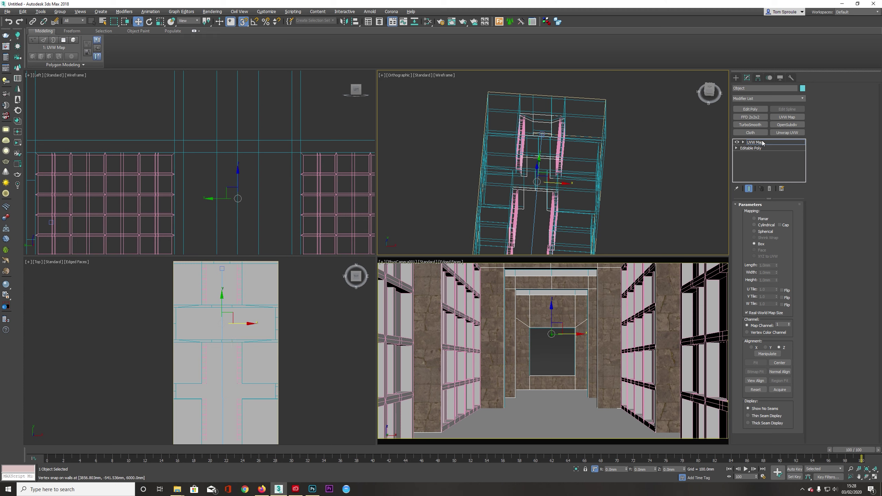
left_click(744, 142)
left_click(750, 149)
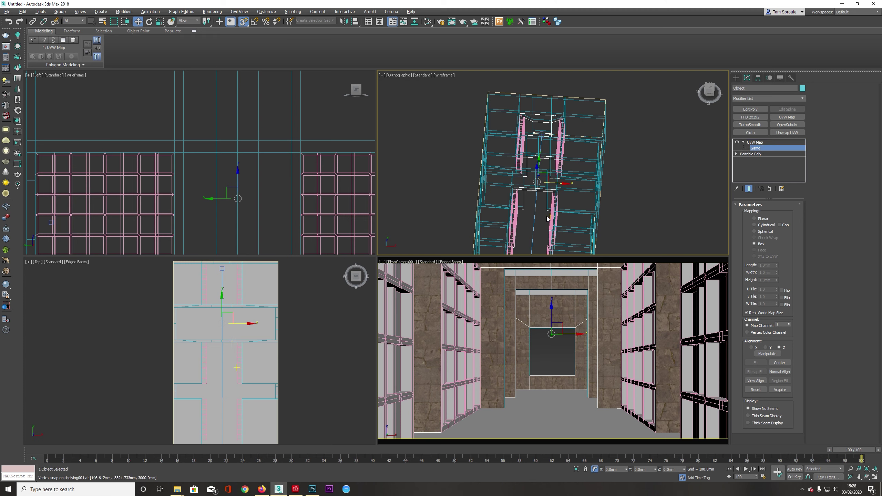
key("e")
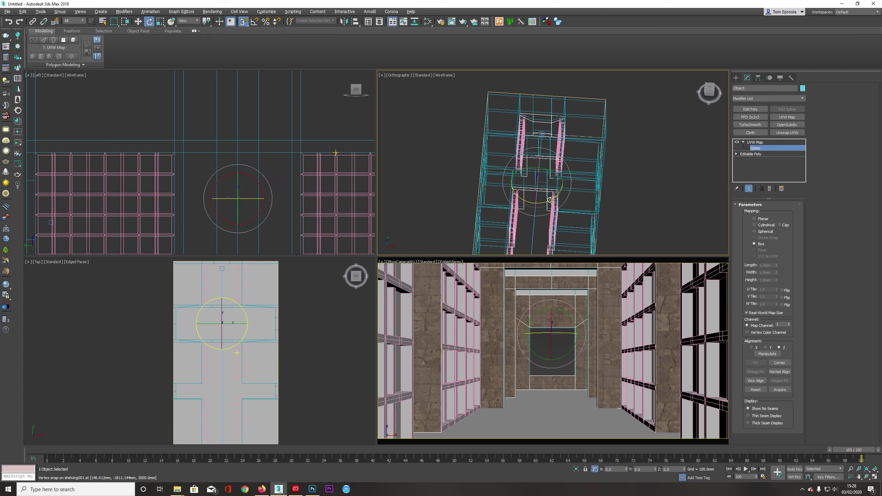
left_click_drag(549, 200, 546, 200)
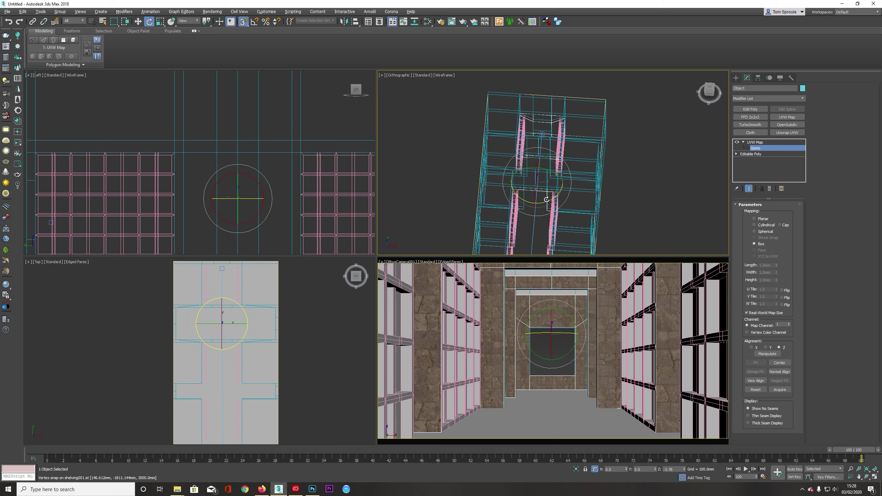
Turn snapping off and move the mapping gizmo up along Z by about 92 mm.
left_click(582, 342)
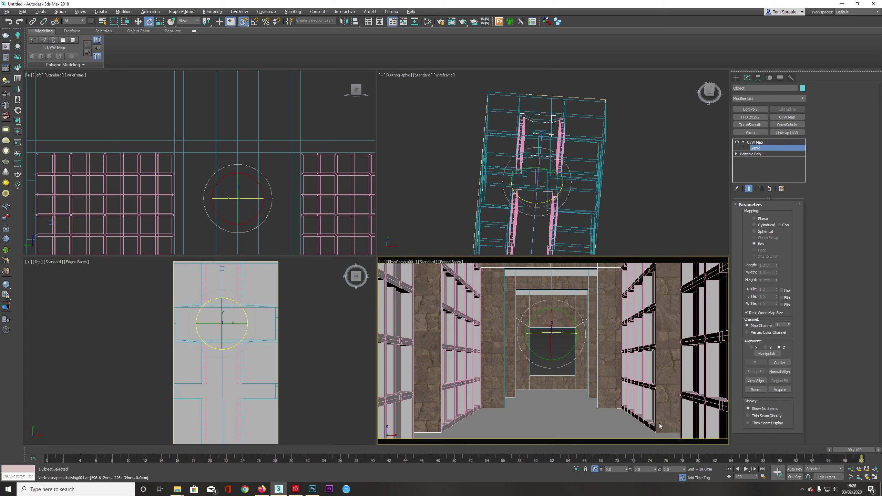
key("w")
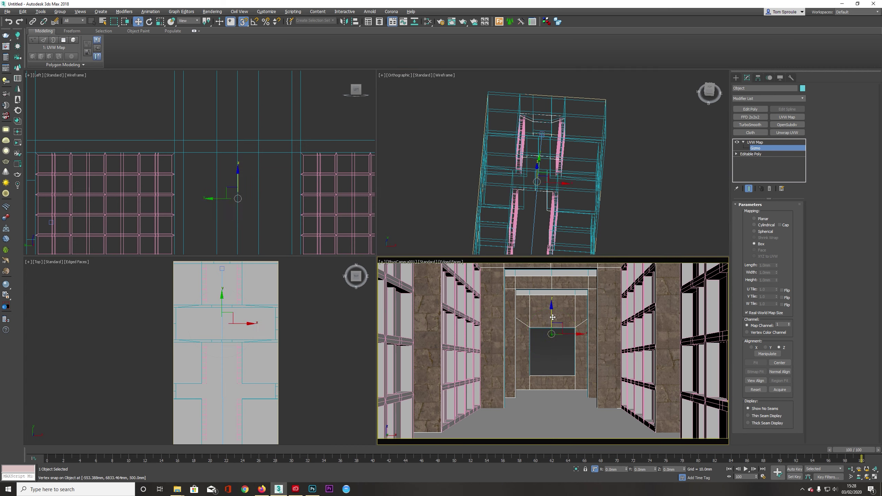
key("s")
left_click_drag(552, 320, 557, 317)
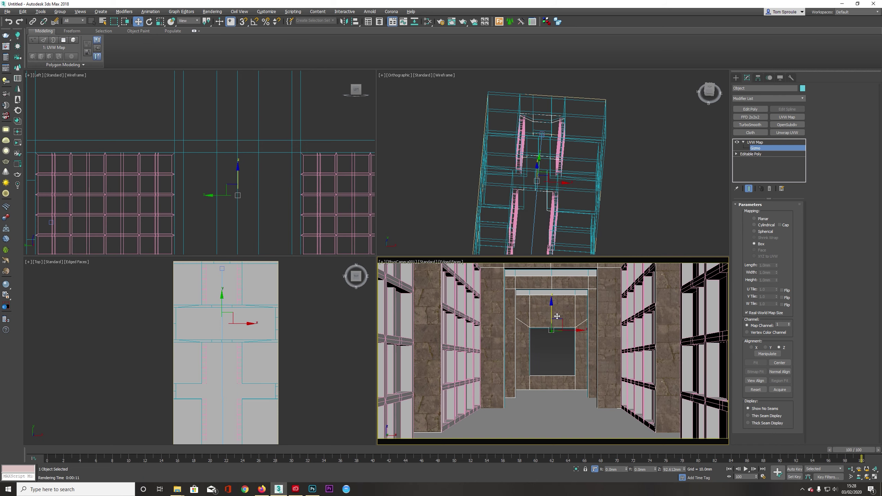
Maximize the camera view and nudge the mapping gizmo along Z and X to fine-tune the wall texture's alignment.
key("alt+w")
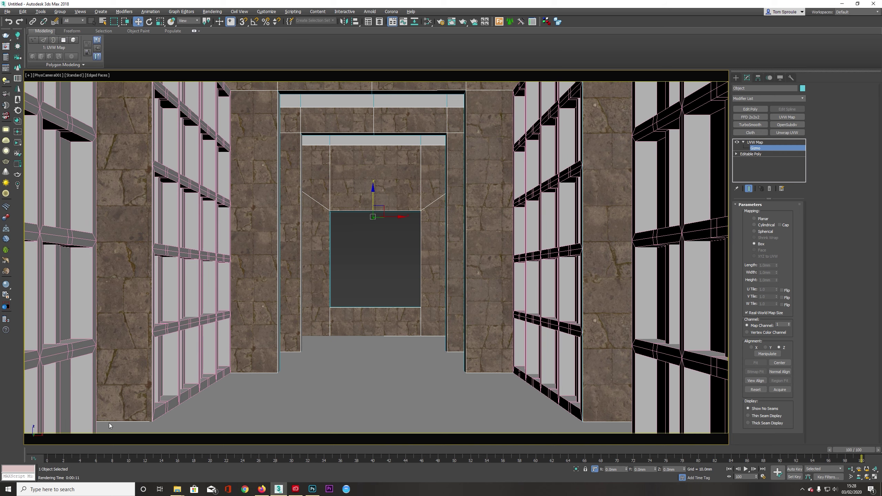
left_click_drag(374, 201, 374, 202)
left_click_drag(392, 218, 395, 218)
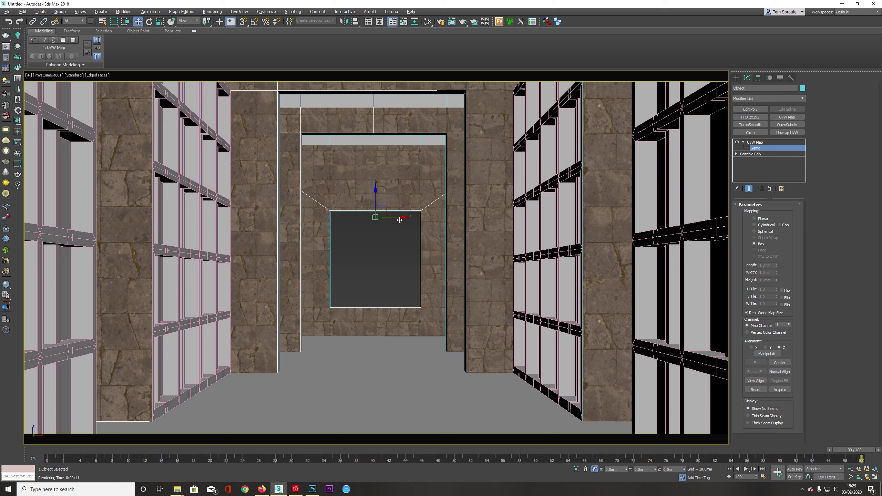
left_click_drag(399, 219, 397, 220)
left_click_drag(389, 218, 391, 218)
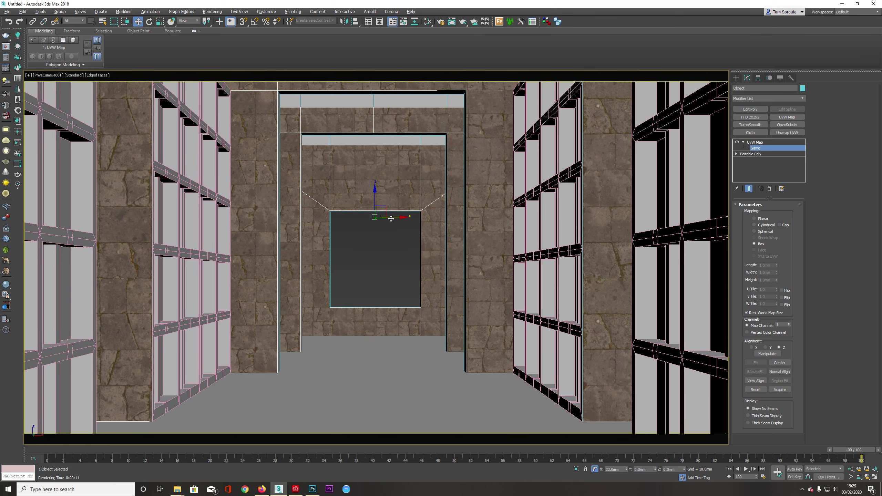
Scale the mapping gizmo to about 96% along X and return to the UVW Map modifier's top level.
key("r")
left_click_drag(408, 216, 406, 216)
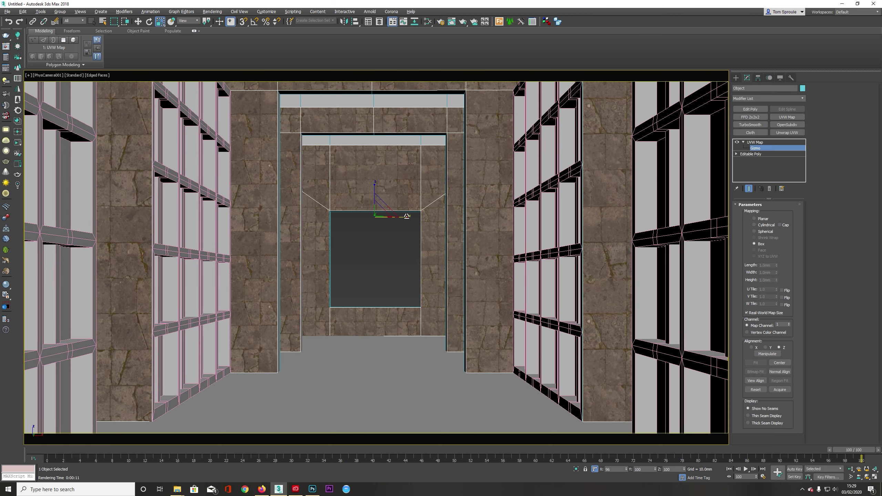
key("w")
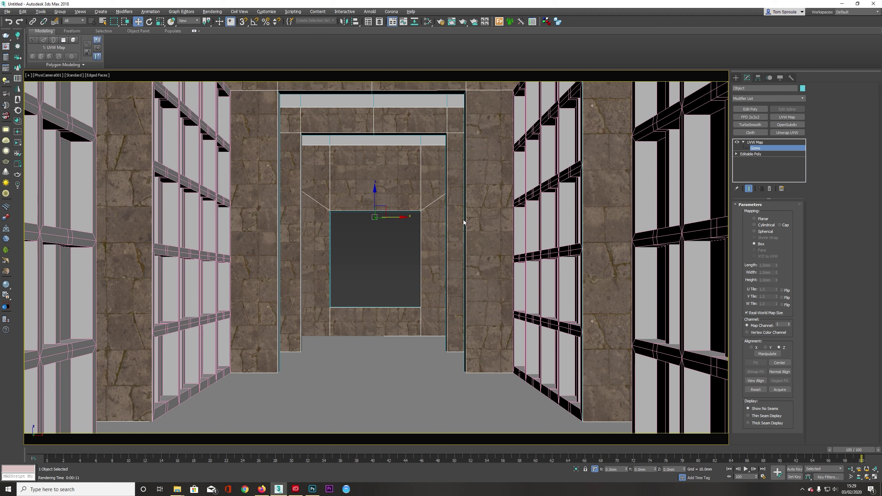
left_click(743, 142)
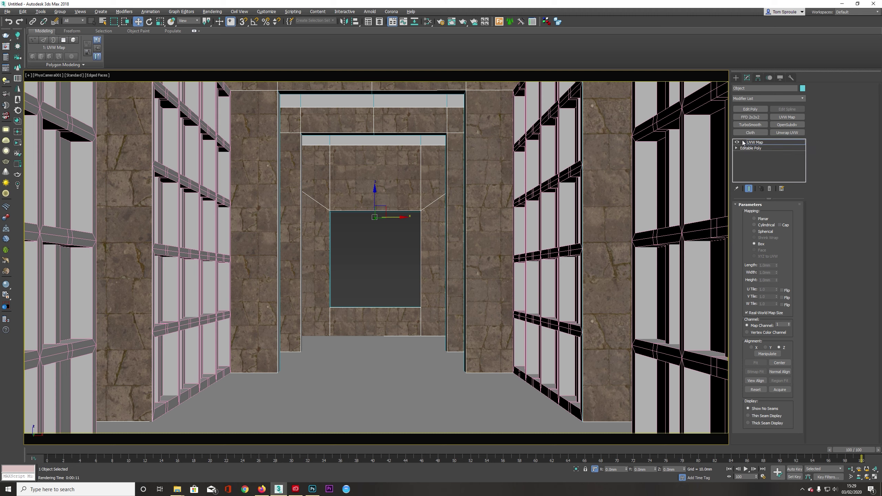
left_click(763, 142)
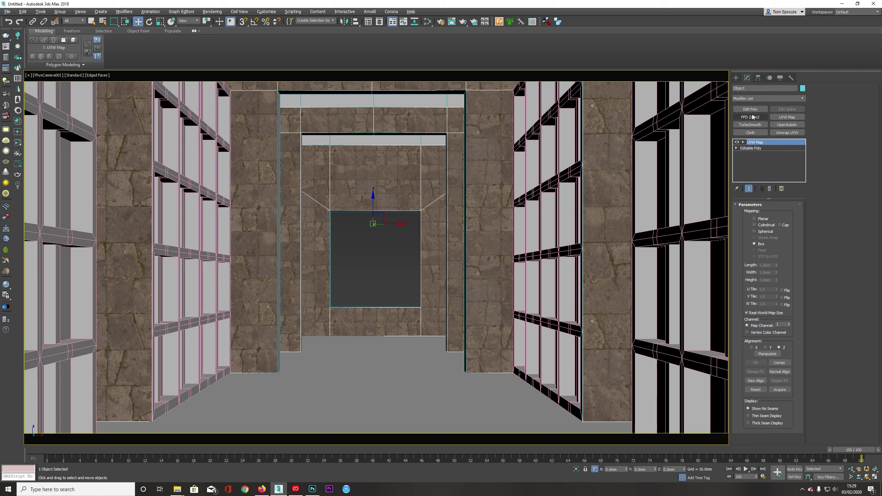
Test-render the corridor camera view, stop the render early, and close the frame buffer.
key("shift+q")
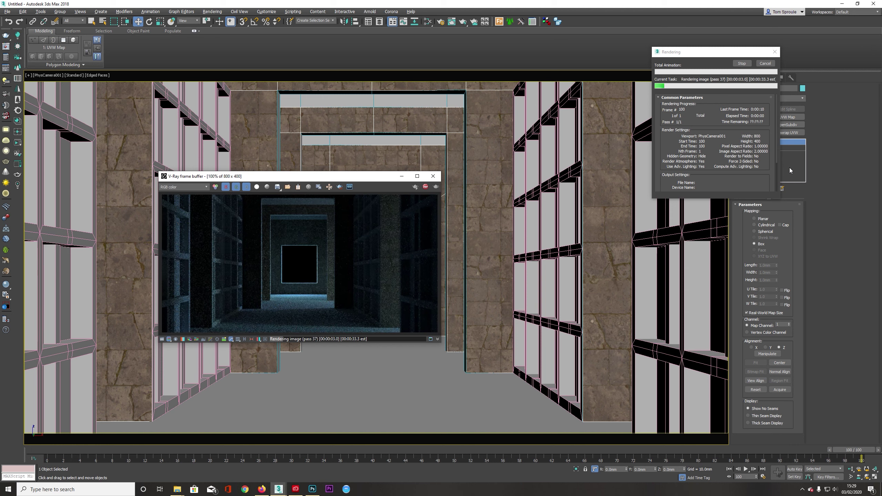
left_click(425, 186)
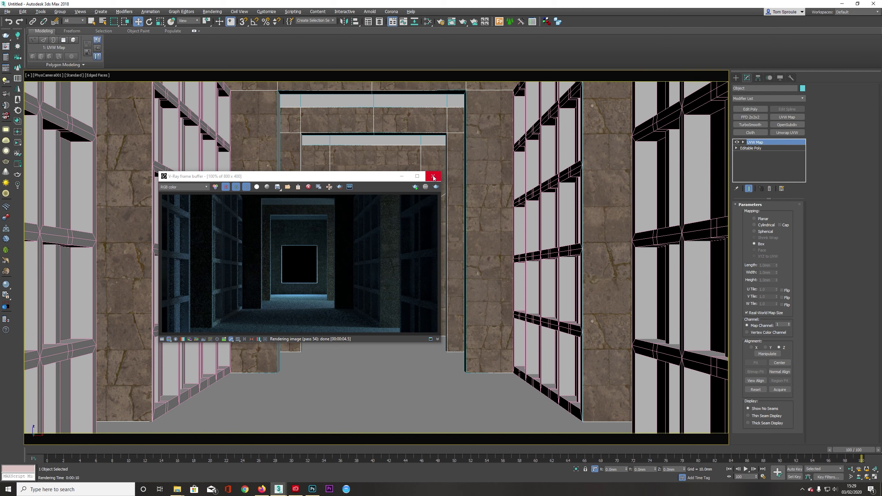
left_click(433, 176)
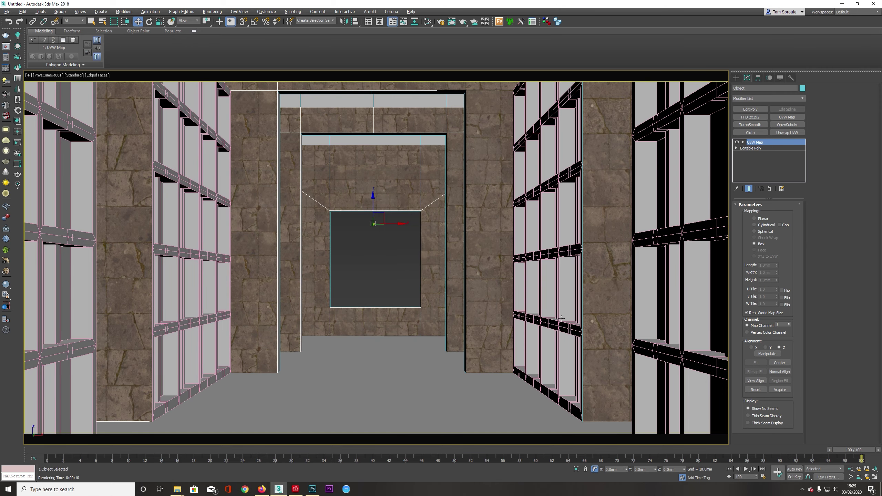
Open the material editor, enlarge the concrete material's preview, and duplicate its albedo bitmap node.
key("m")
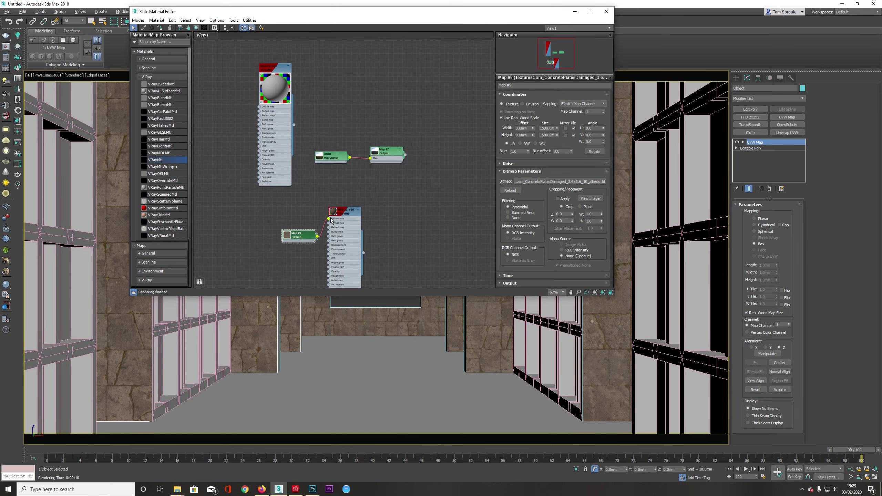
double_click(333, 212)
left_click_drag(352, 255, 389, 231)
scroll(381, 233, "up", 6)
scroll(385, 229, "up", 2)
middle_click_drag(385, 229, 457, 187)
left_click(285, 205)
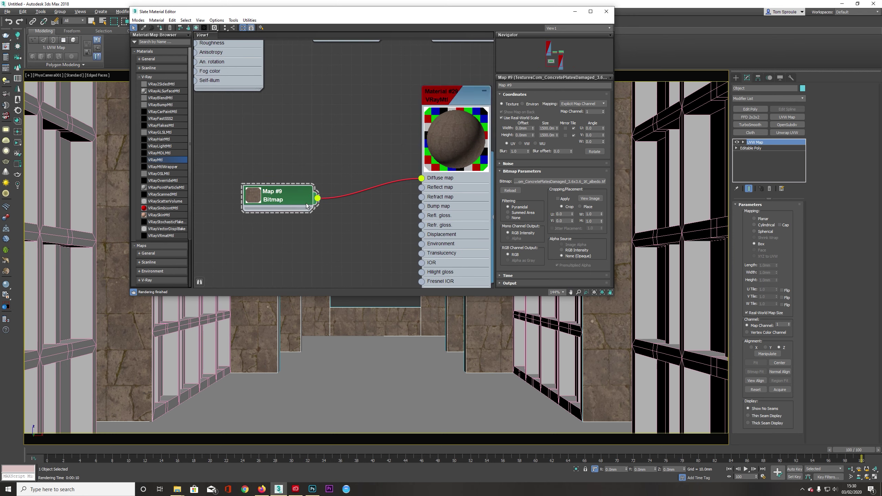
left_click_drag(289, 198, 298, 256, "shift")
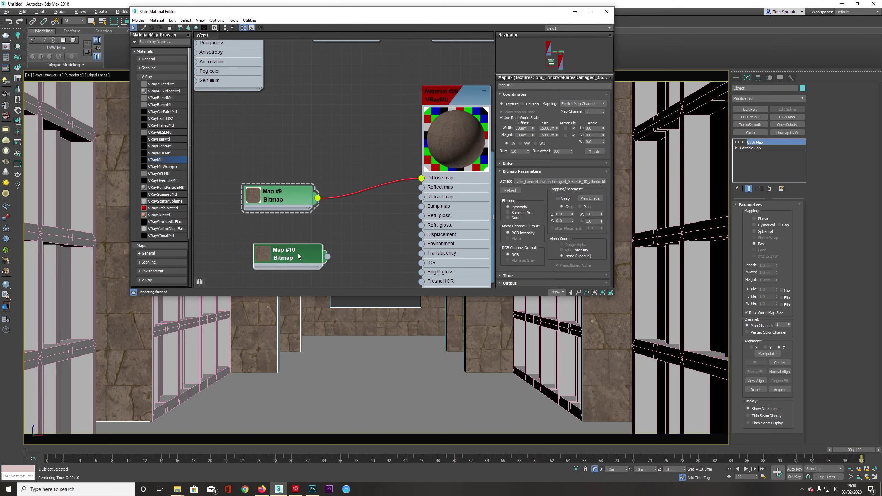
Load TexturesCom_ConcretePlatesDamaged_3.6x3.6_1K_height_large.jpg into the original bitmap and connect the albedo copy to the material's Diffuse map instead.
left_click(560, 181)
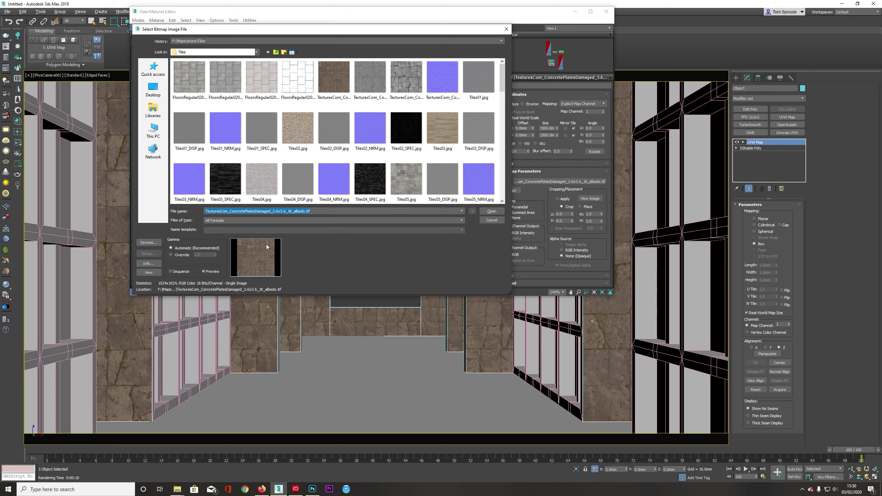
left_click(312, 212)
key("BackSpace")
key("BackSpace")
key("BackSpace")
key("BackSpace")
key("BackSpace")
key("BackSpace")
key("BackSpace")
key("BackSpace")
key("BackSpace")
key("BackSpace")
key("BackSpace")
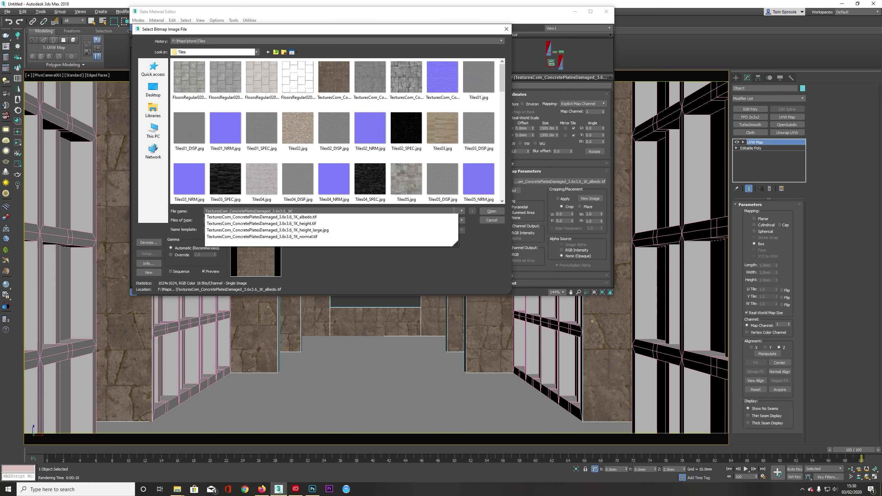
key("Down")
key("Down")
key("Down")
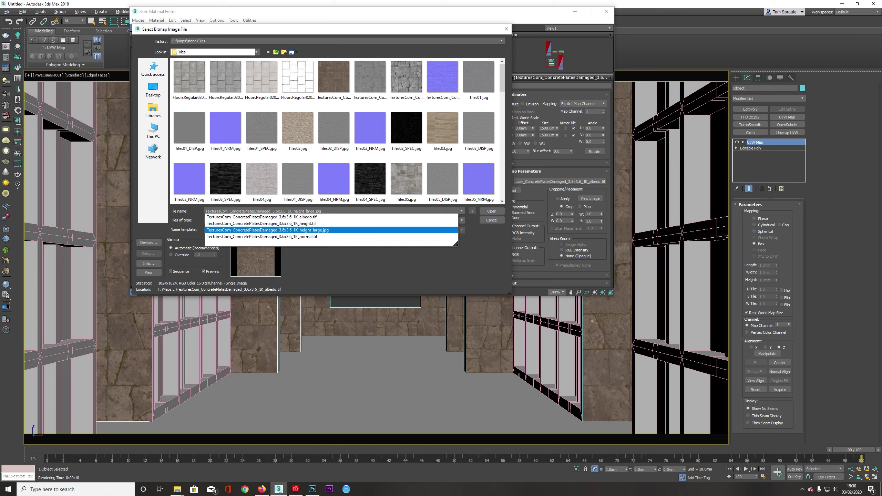
key("Return")
key("Return")
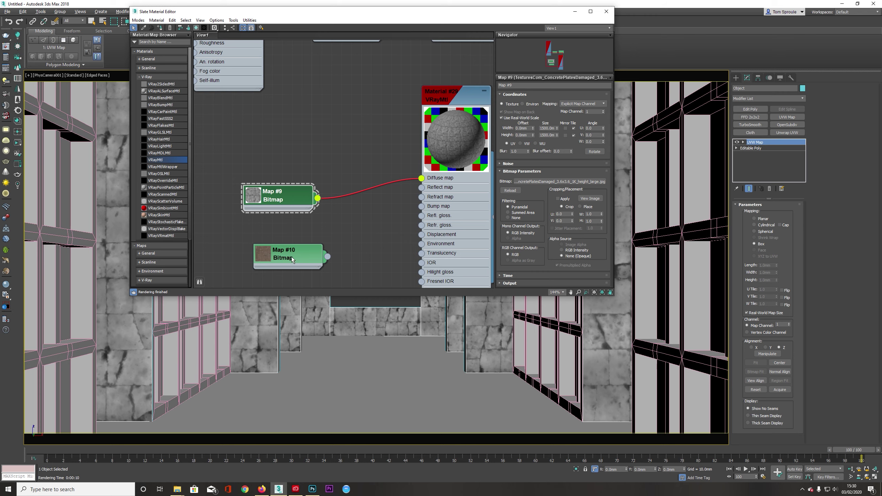
left_click_drag(293, 259, 421, 178)
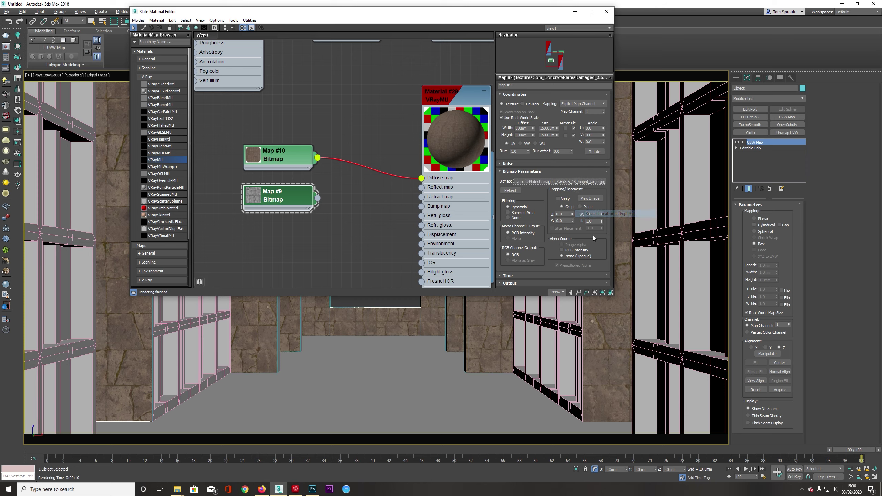
Compare the two concrete height images in File Explorer and open TexturesCom_ConcretePlatesDamaged_3.6x3.6_1K_height.tif in Photoshop.
key("alt+Tab")
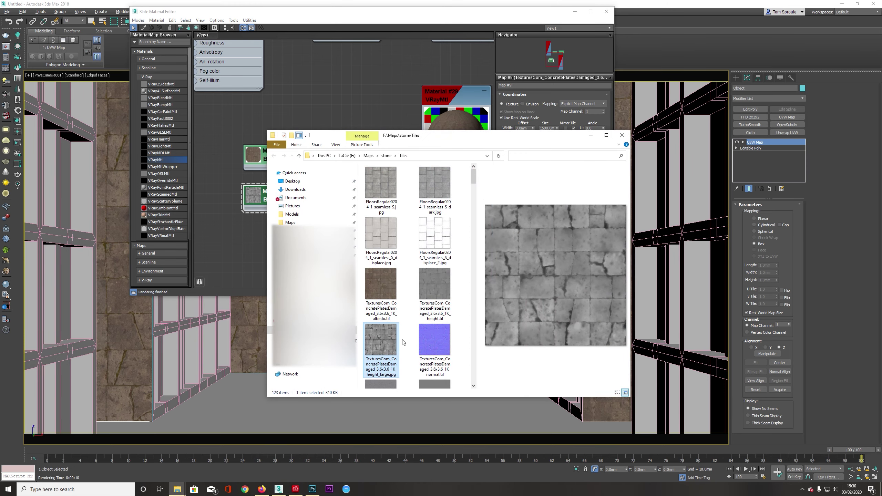
left_click(434, 294)
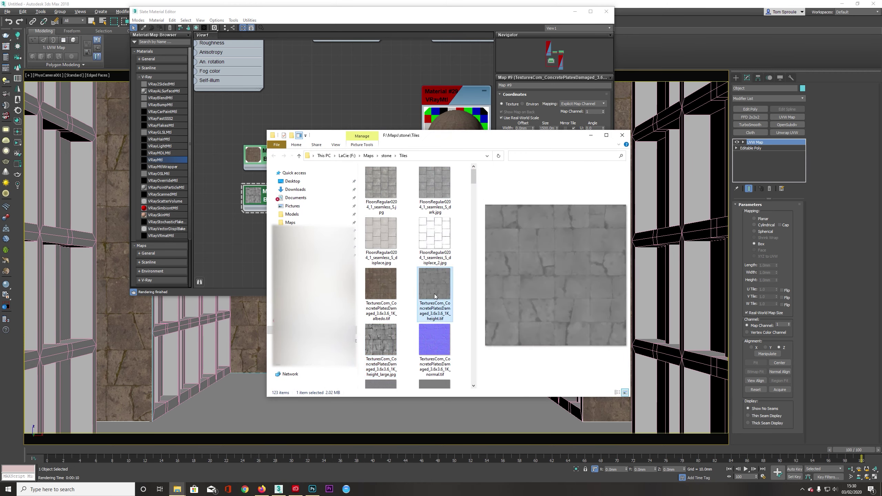
left_click(370, 337)
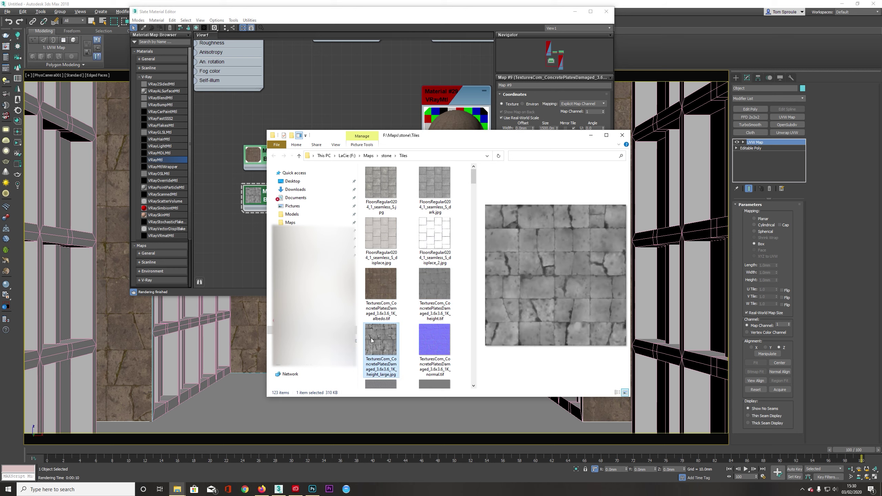
left_click(438, 284)
right_click(438, 284)
mouse_move(468, 391)
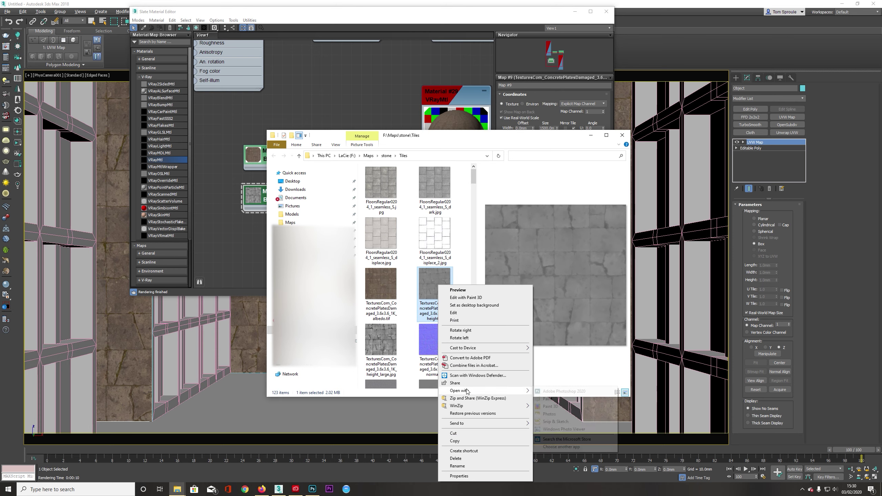
left_click(557, 391)
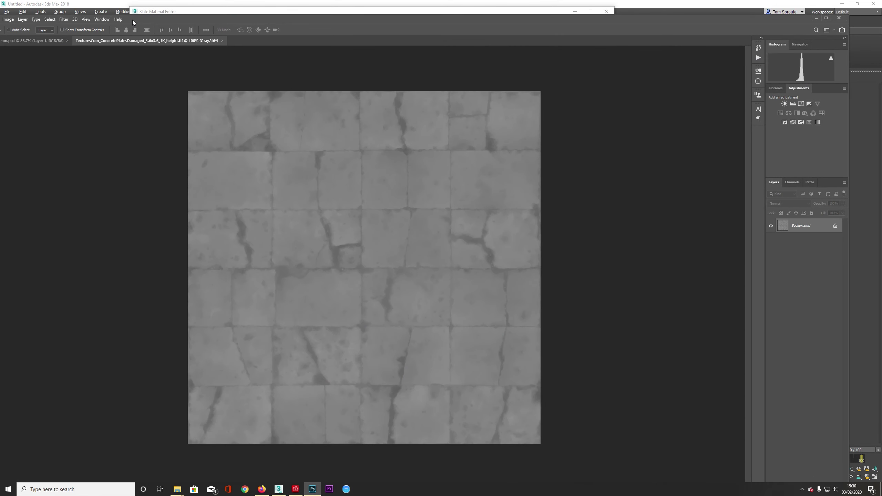
Maximise the image window and resize the concrete height map to 2048 x 2048 pixels.
left_click(848, 7)
left_click(38, 4)
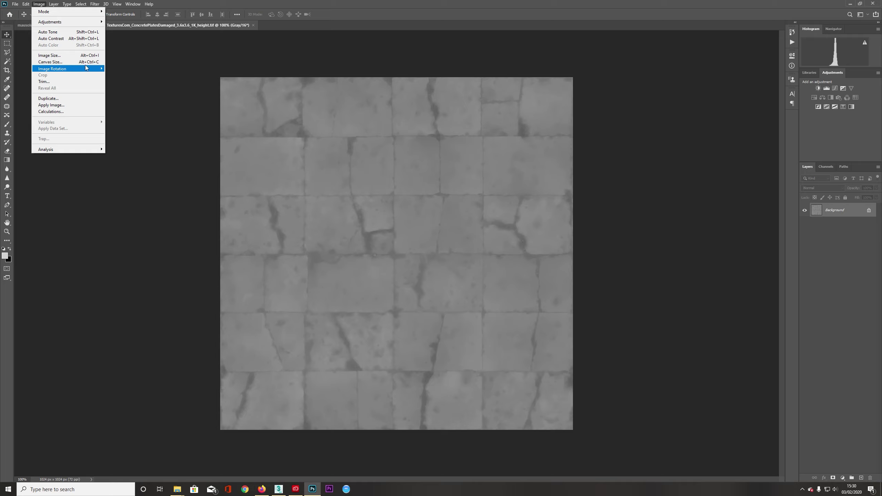
mouse_move(53, 24)
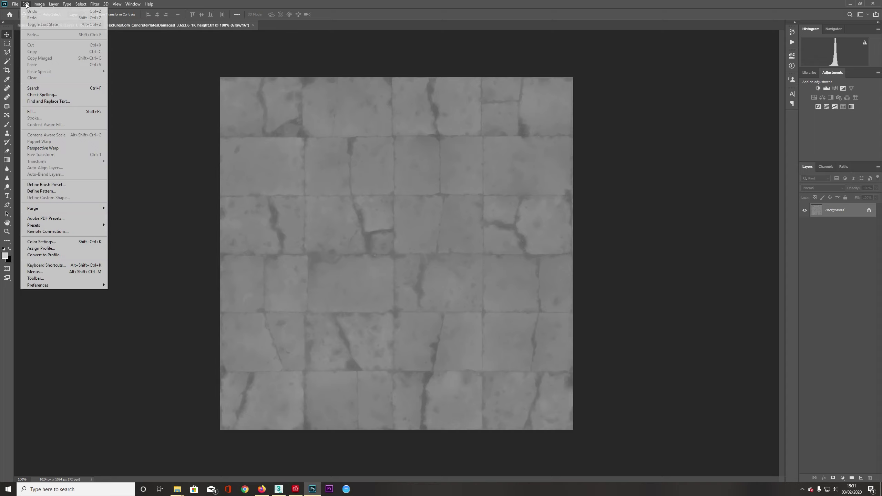
left_click(44, 55)
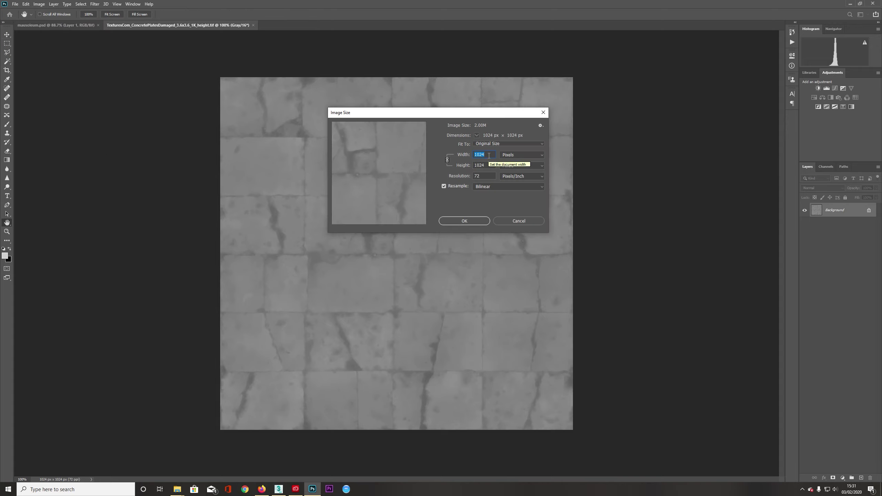
type("20")
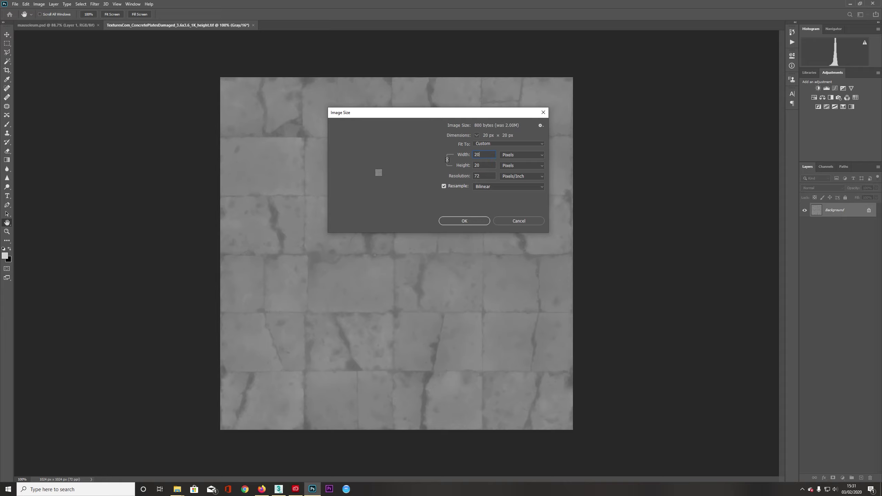
type("48")
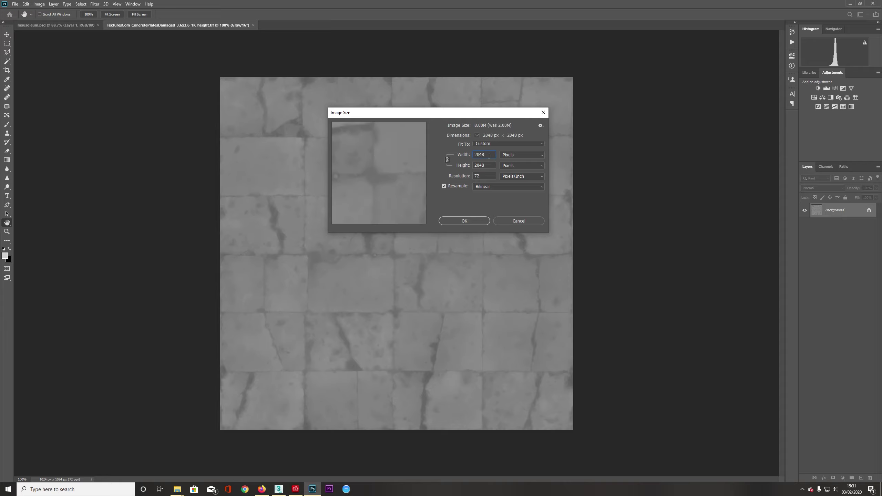
key("Return")
Add a Curves adjustment layer above the height map and shape it into an S-curve to increase contrast.
key("v")
scroll(389, 232, "up", 5, "alt")
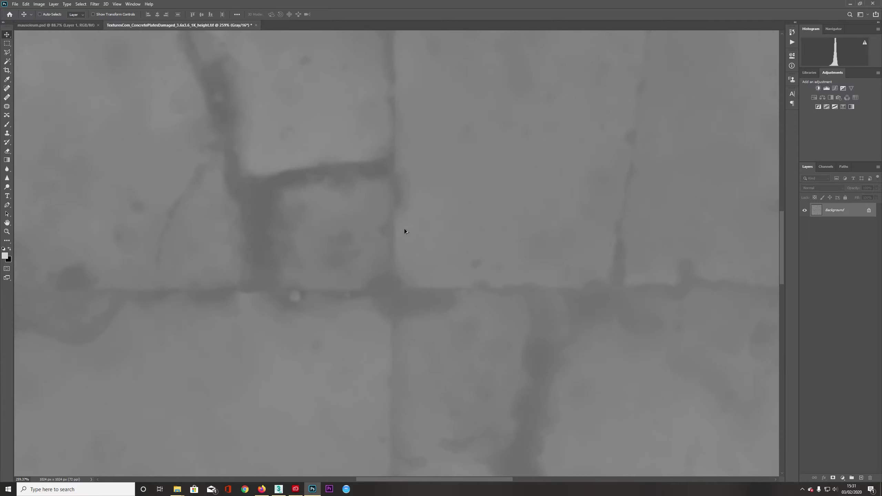
scroll(653, 231, "down", 5, "alt")
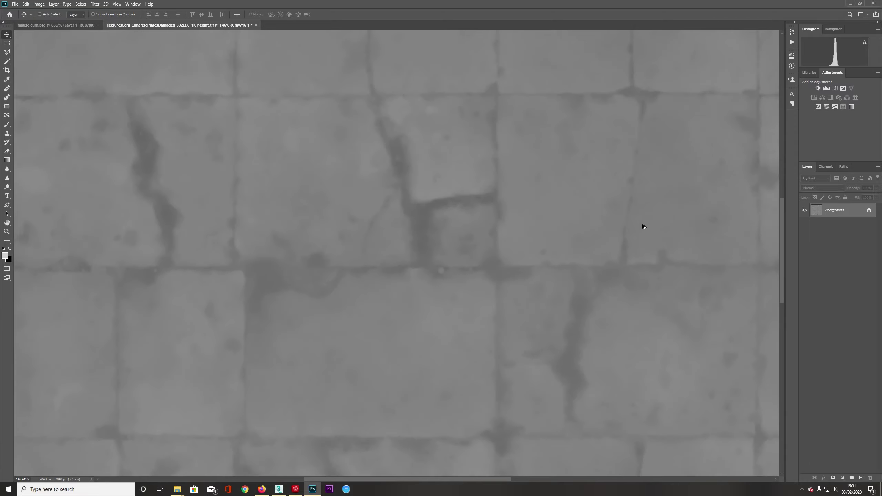
left_click(839, 88)
left_click_drag(747, 119, 753, 107)
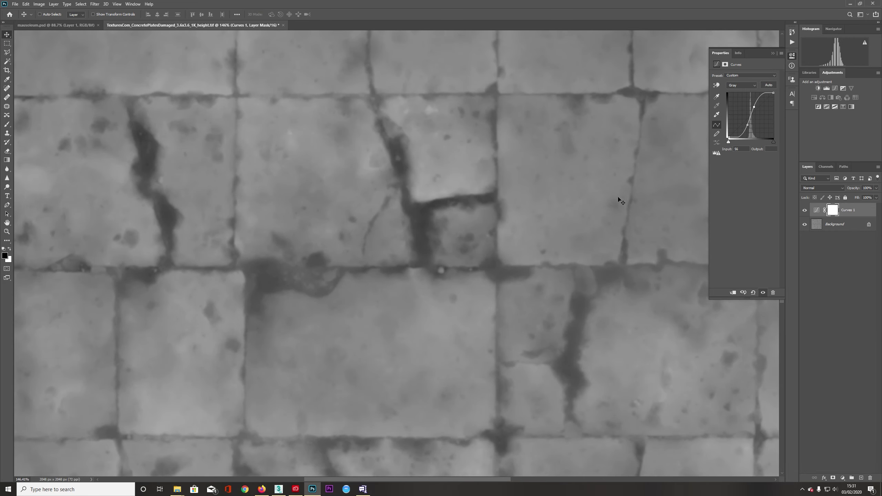
scroll(506, 214, "down", 5, "alt")
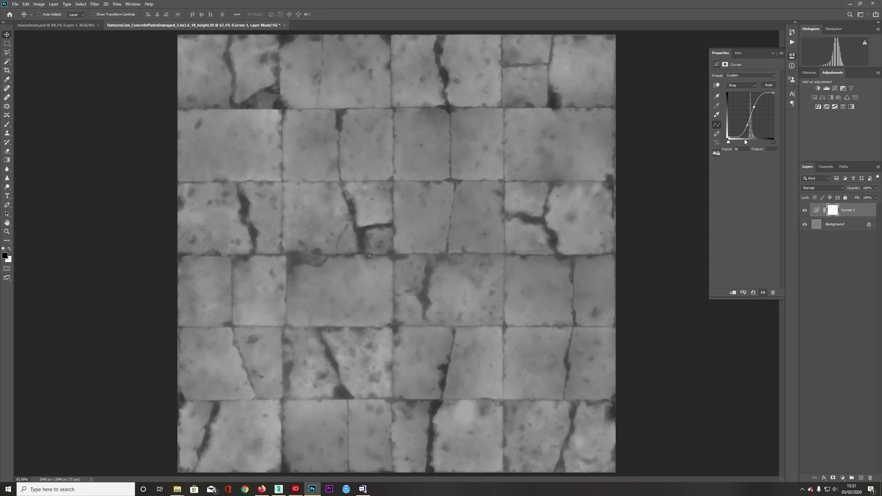
Refine the curve's shadow and highlight points for darker cracks and moderately bright slabs, undoing the overly strong adjustment, and collapse the Curves properties.
mouse_move(748, 126)
left_mouse_down()
mouse_move(753, 106)
mouse_move(750, 125)
left_mouse_up()
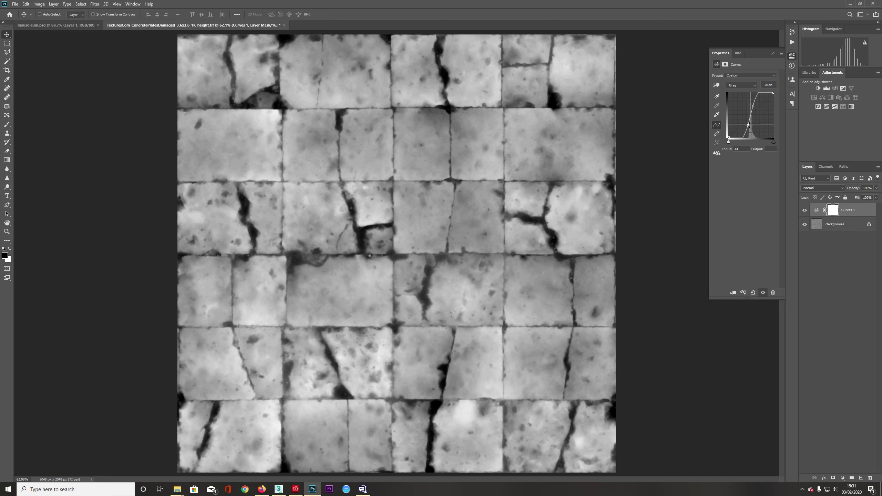
key("ctrl+z")
left_click(754, 107)
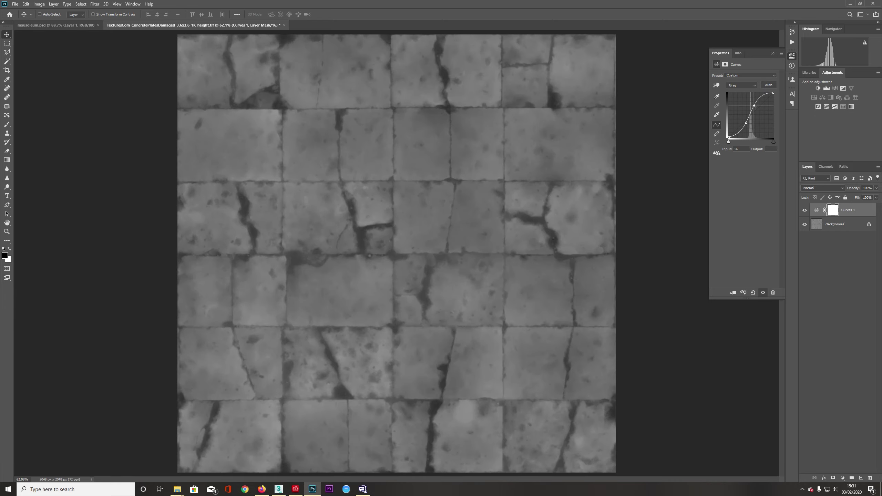
left_click_drag(756, 106, 748, 124)
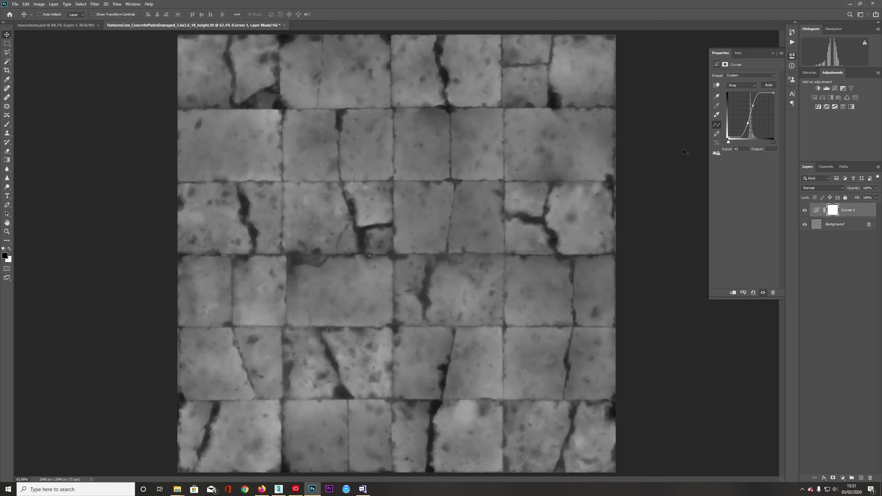
left_click(762, 96)
left_click_drag(762, 95, 762, 97)
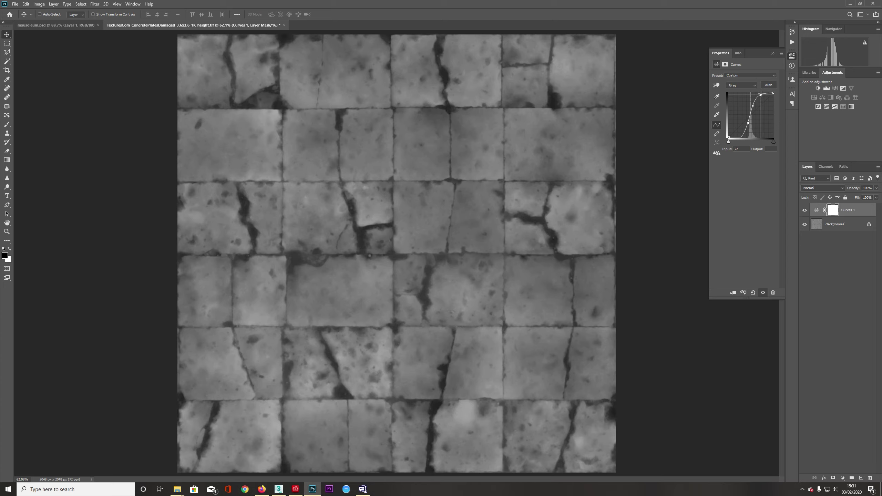
left_click_drag(743, 136, 741, 136)
left_click(773, 53)
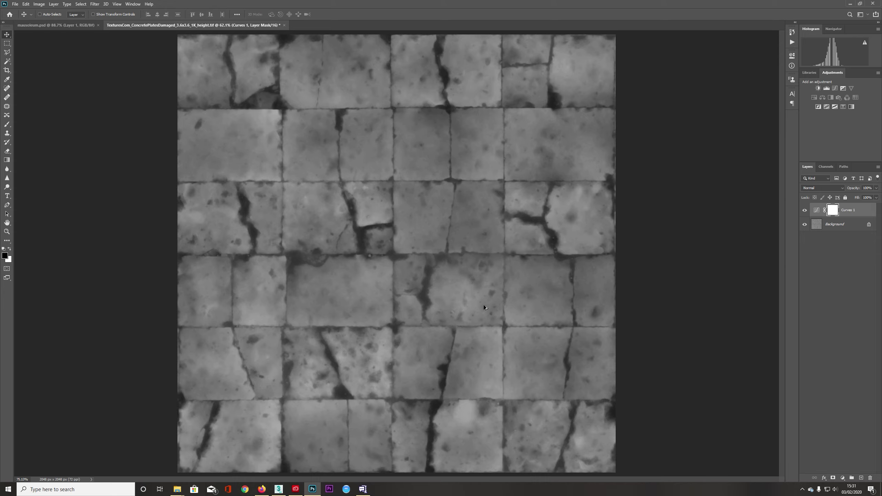
Stamp the visible layers into a new layer and apply a High Pass filter with a very small radius to it.
scroll(483, 304, "up", 9, "alt")
key("ctrl+shift+alt+e")
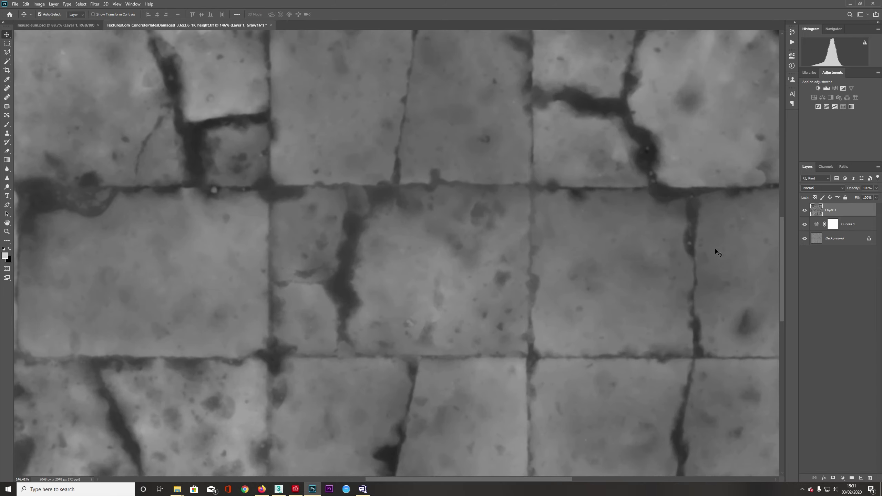
scroll(387, 292, "up", 5, "alt")
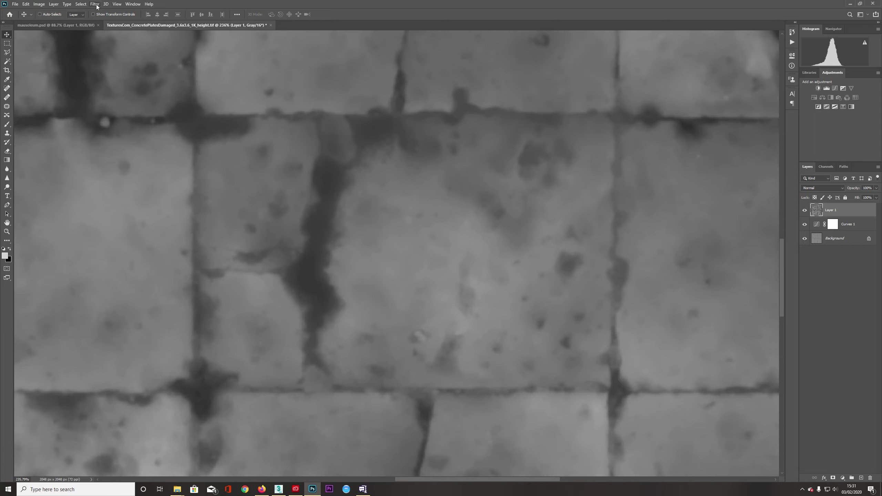
left_click(39, 4)
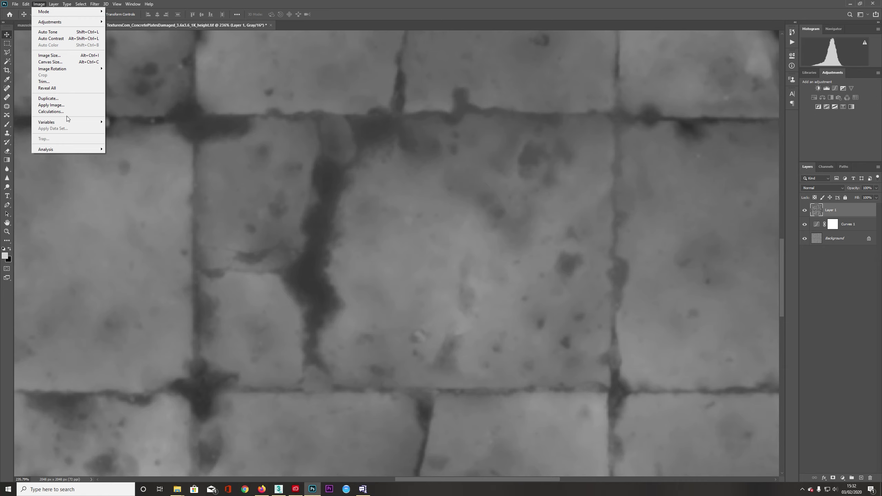
left_click(95, 5)
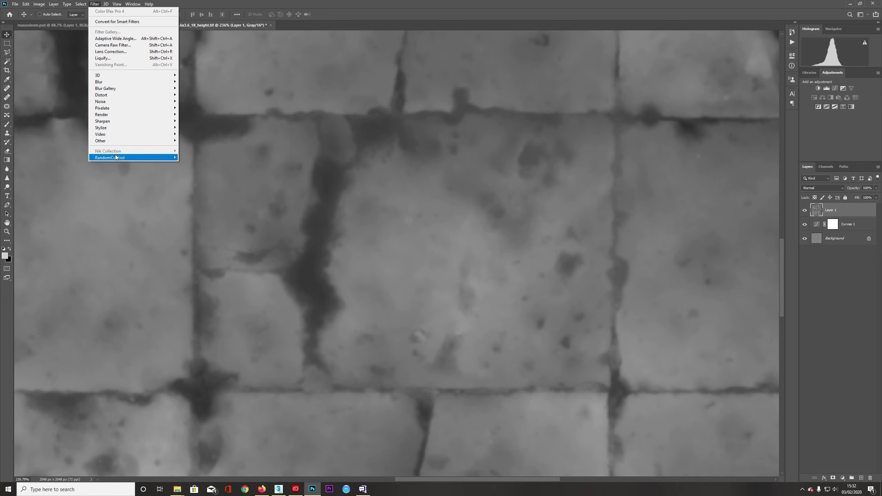
mouse_move(119, 142)
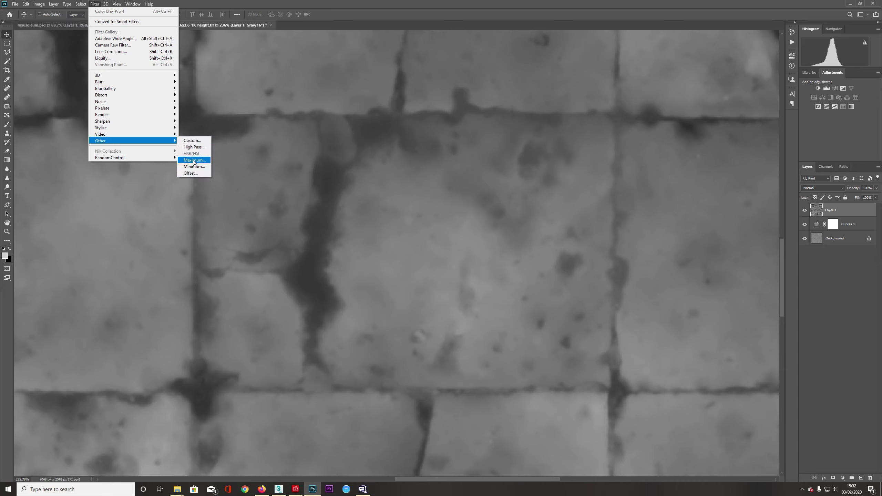
left_click(194, 148)
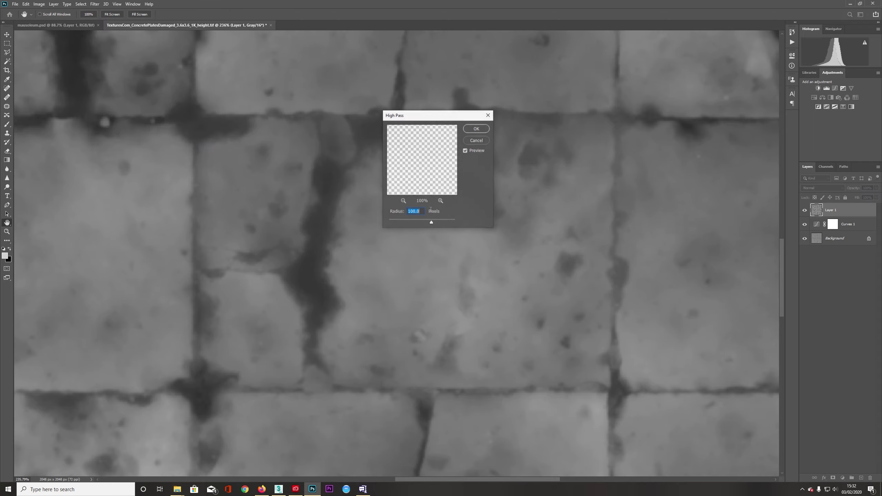
type("2")
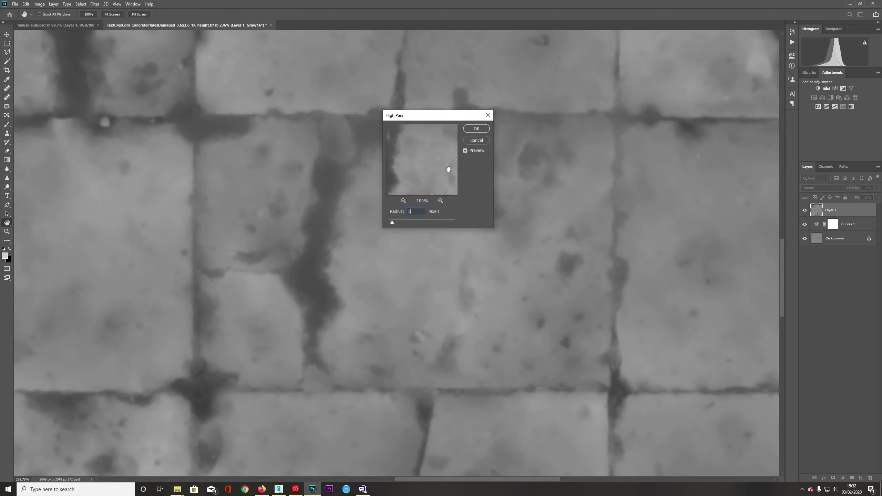
left_click(476, 129)
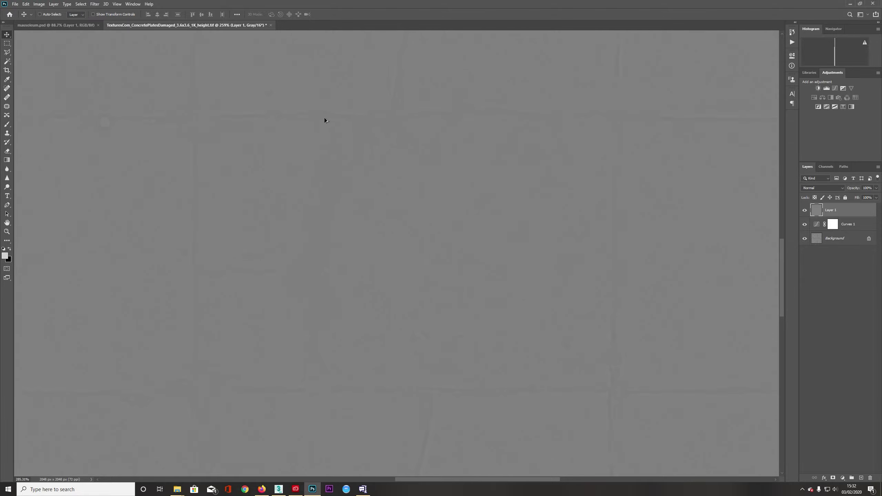
scroll(322, 116, "up", 5, "alt")
scroll(329, 149, "down", 4, "alt")
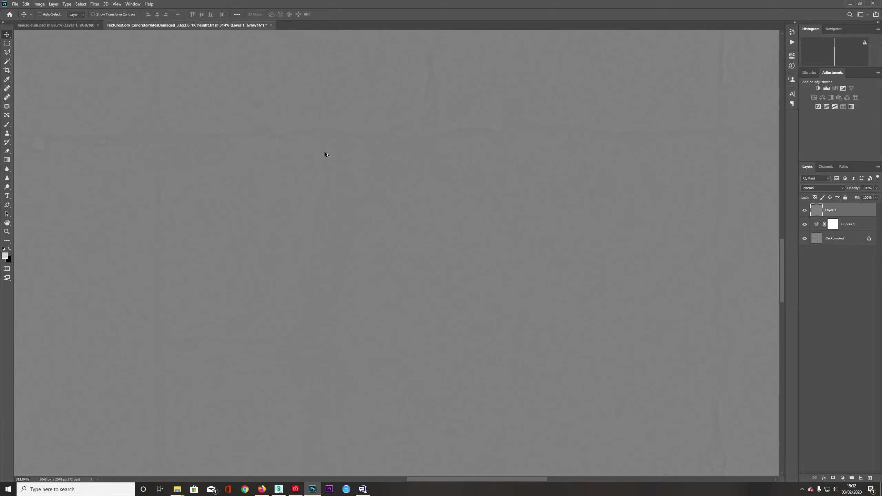
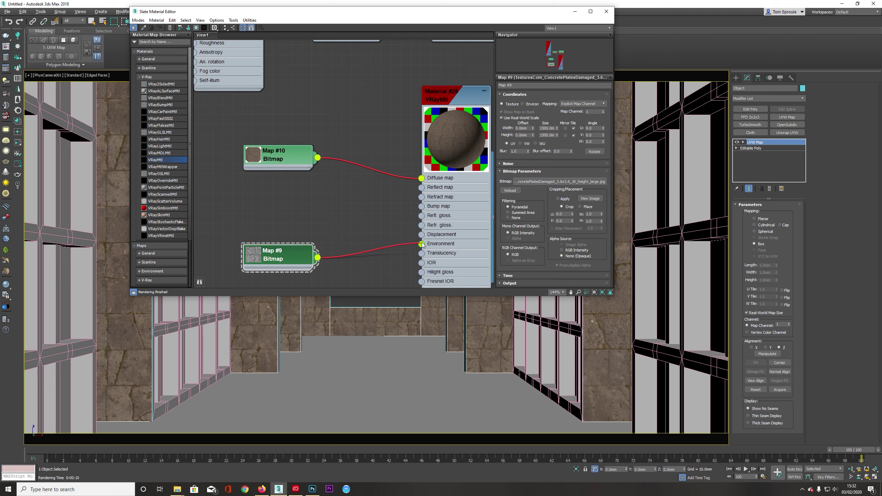
Connect the height bitmap to the material's Displacement input and add a Subdivide modifier with size 150 mm to the walls.
left_click_drag(295, 262, 296, 242)
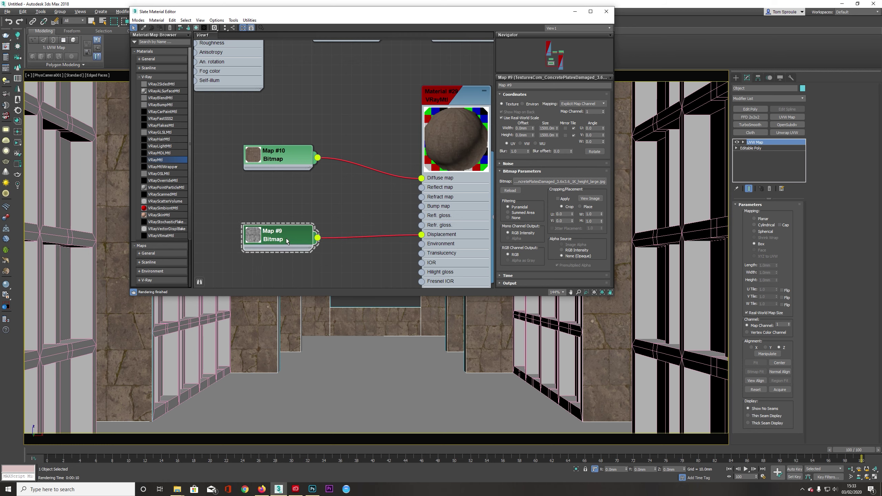
left_click(757, 98)
scroll(758, 100, "down", 3)
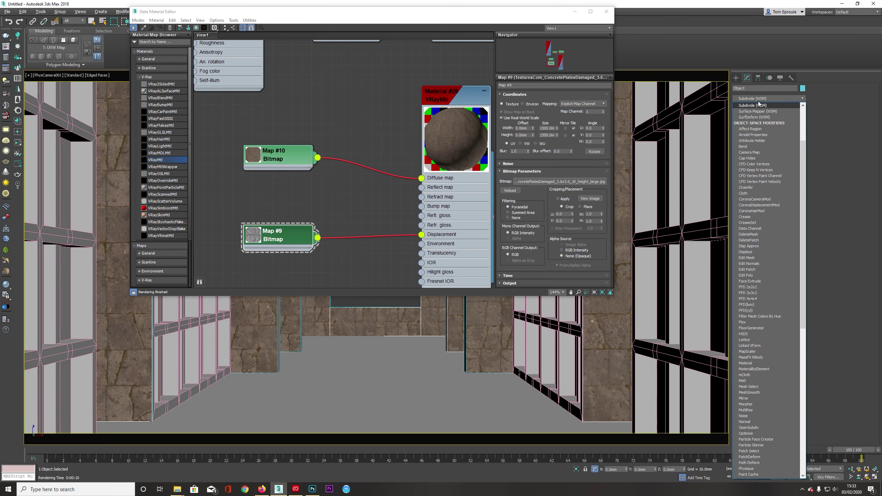
type("sub")
key("Return")
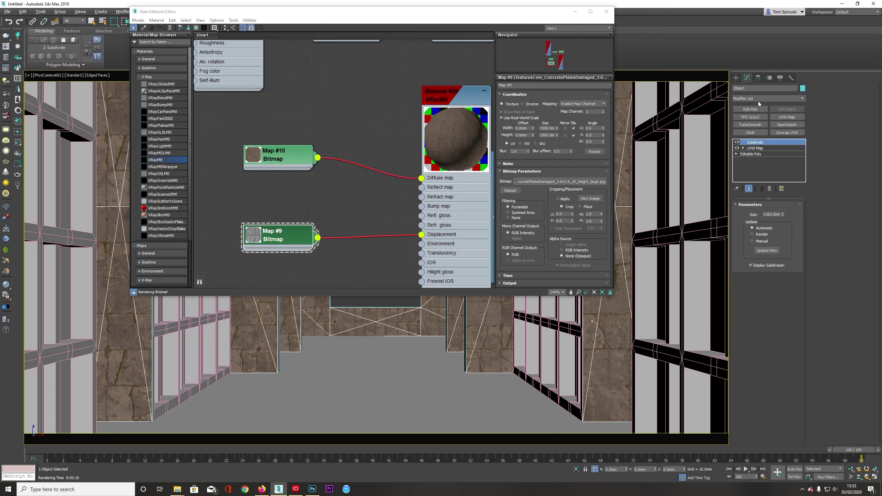
left_click(771, 214)
type("150")
key("Return")
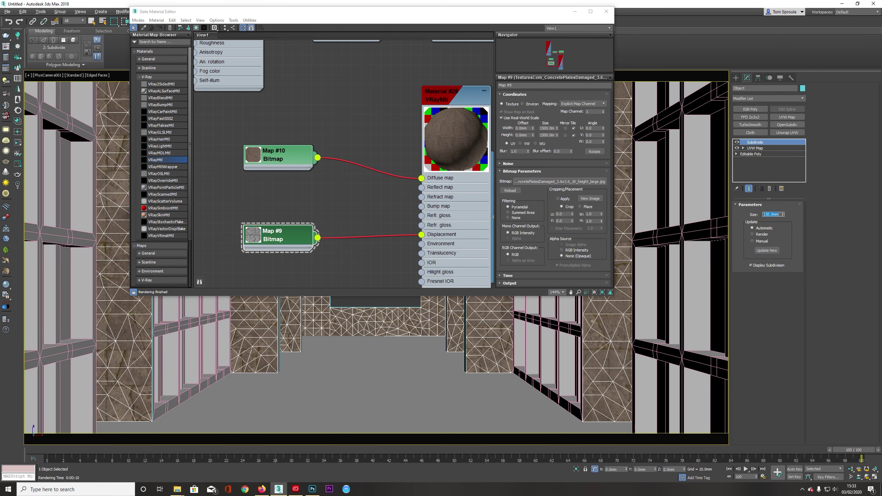
Add a VRayDisplacementMod to the walls with the height bitmap as its texmap, and disconnect that bitmap from the material's Displacement input.
left_click(760, 100)
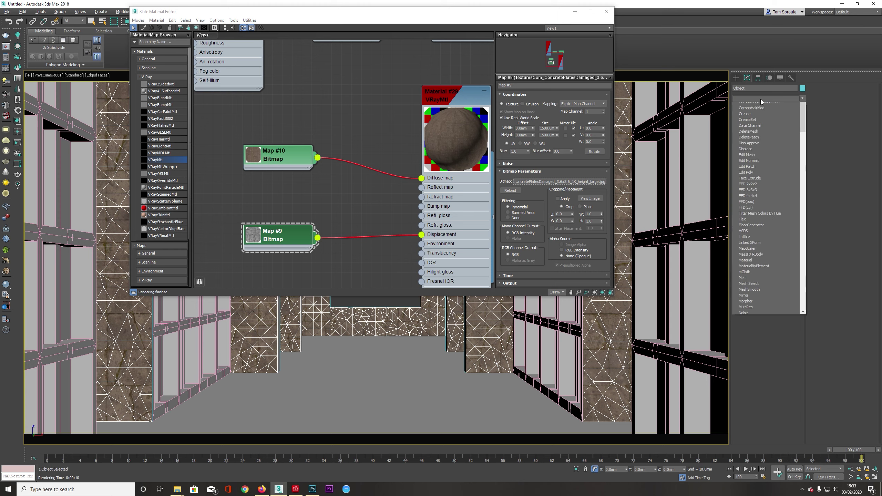
type("vr")
key("Return")
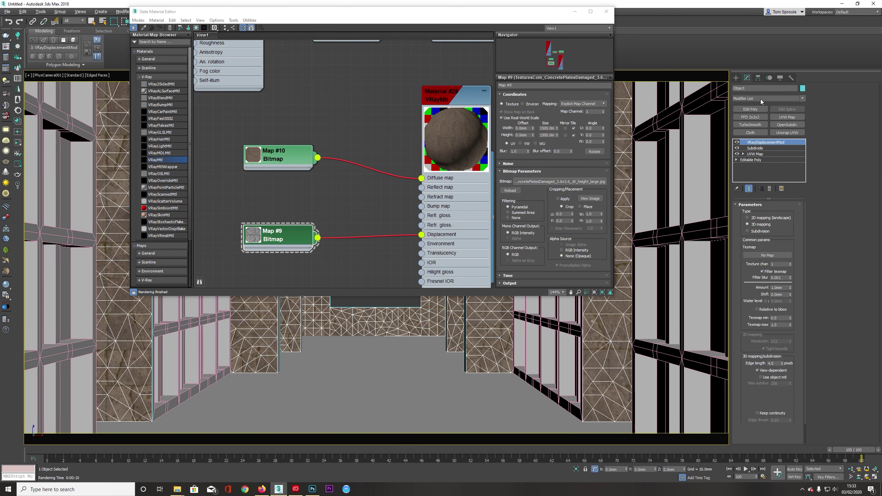
left_click_drag(318, 238, 762, 256)
left_click(426, 264)
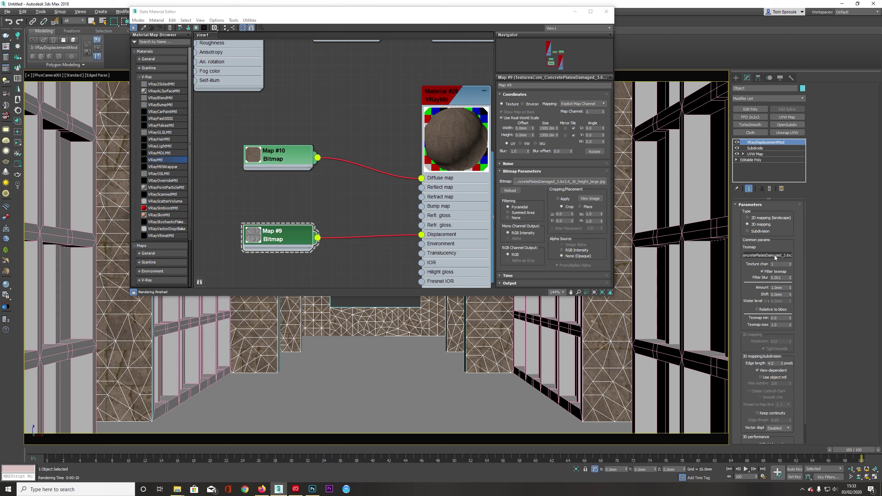
left_click_drag(422, 235, 384, 263)
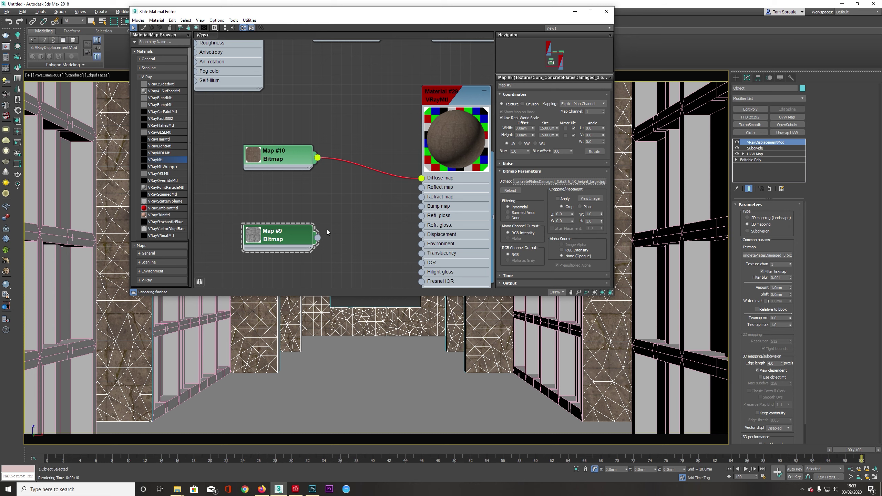
Set the blur of the concrete albedo bitmap feeding the diffuse map to 0.3.
left_click(275, 156)
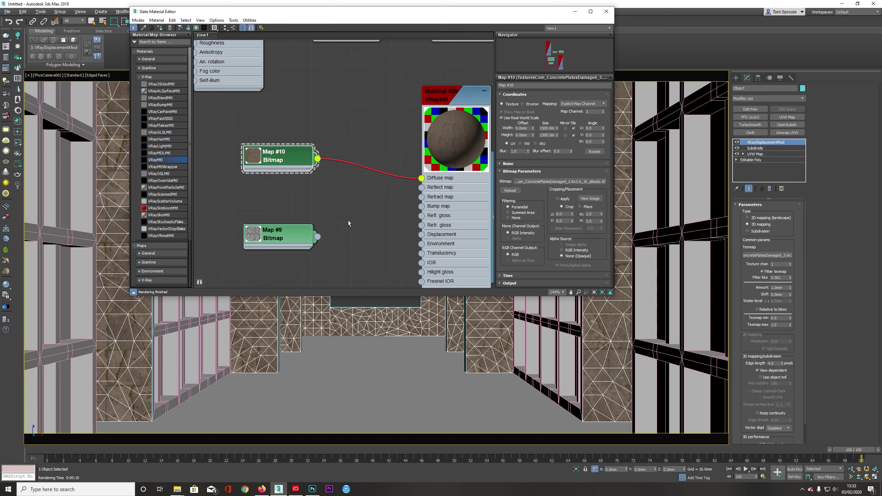
left_click(288, 238)
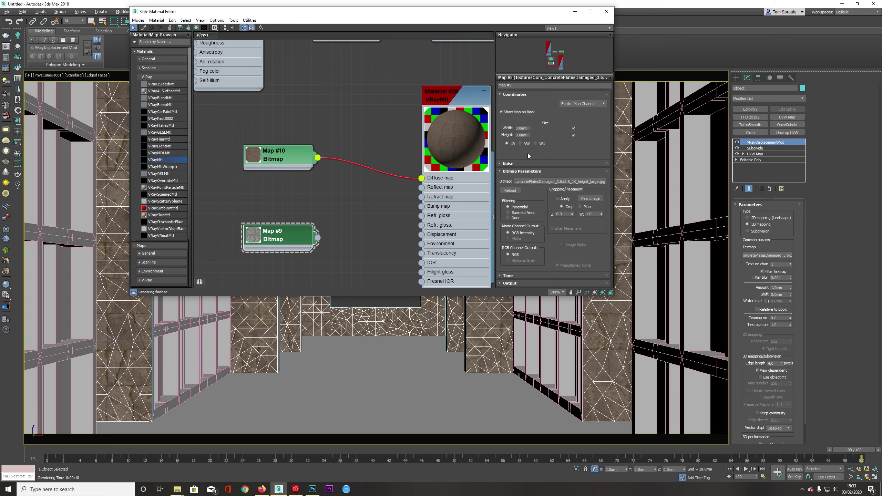
left_click(302, 162)
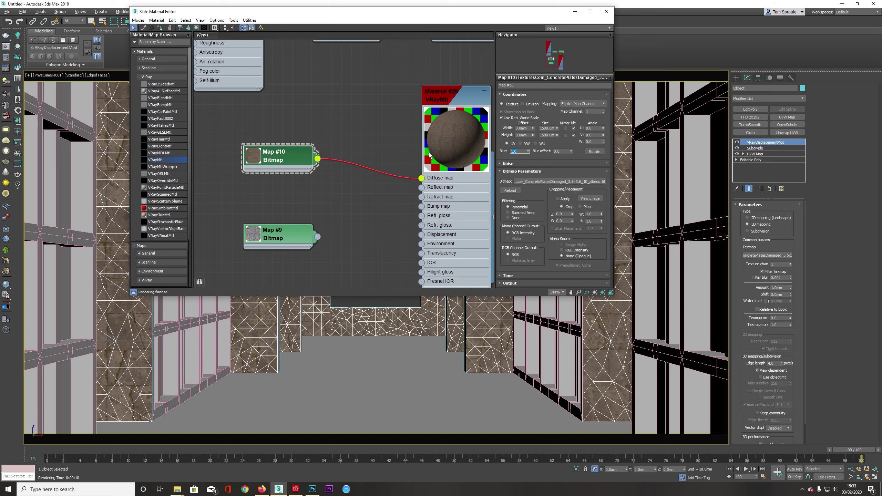
type("0.3")
key("Return")
Set the wall's VRayDisplacementMod amount to 15 mm.
left_click_drag(785, 288, 711, 293)
type("15")
key("Return")
Insert a ColorCorrection map between the albedo bitmap and the material's diffuse input, spacing the nodes apart.
left_click(292, 156)
left_click_drag(274, 161, 284, 172)
left_click(147, 76)
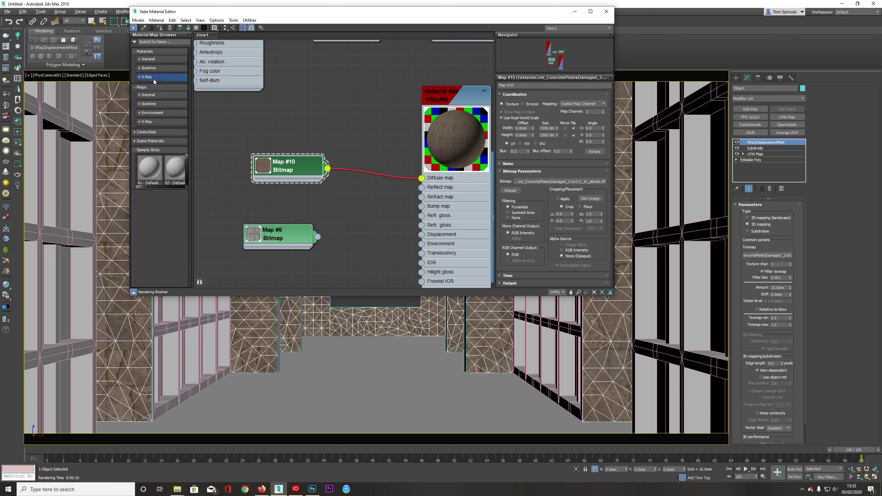
left_click(149, 94)
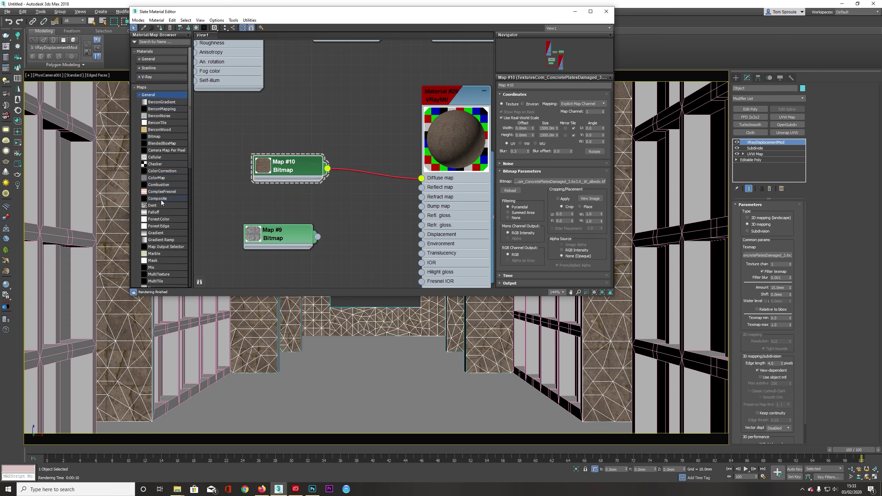
left_click_drag(166, 171, 368, 171)
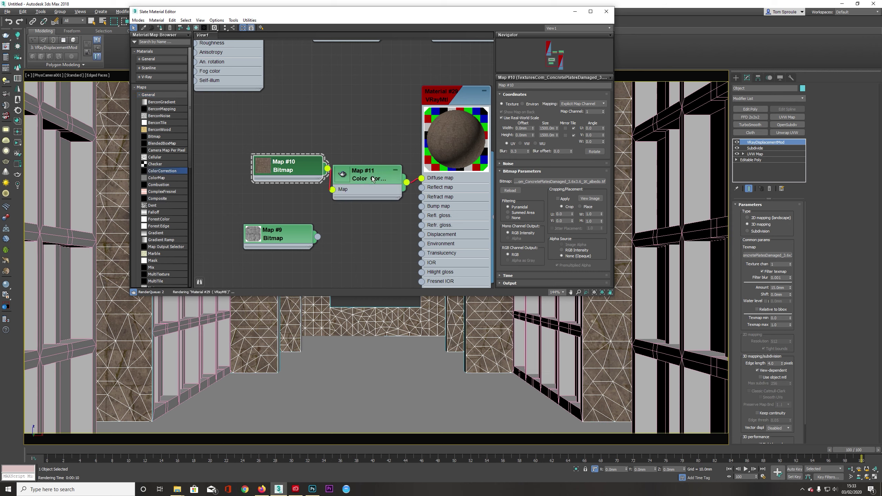
left_click_drag(301, 172, 261, 170)
Lower the diffuse colour correction's saturation to about -40.5 and set its advanced lightness RGB gamma to 1.5.
left_click(368, 176)
left_click_drag(553, 189, 530, 190)
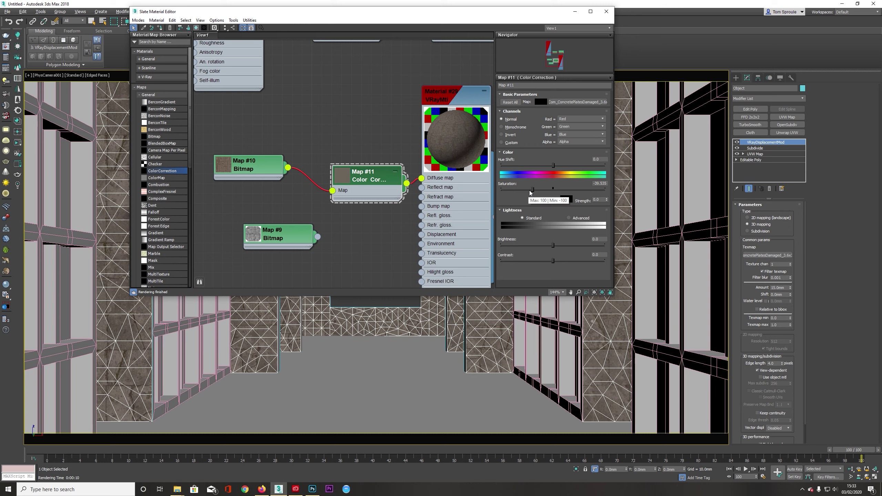
left_click(578, 218)
left_click_drag(555, 245, 470, 254)
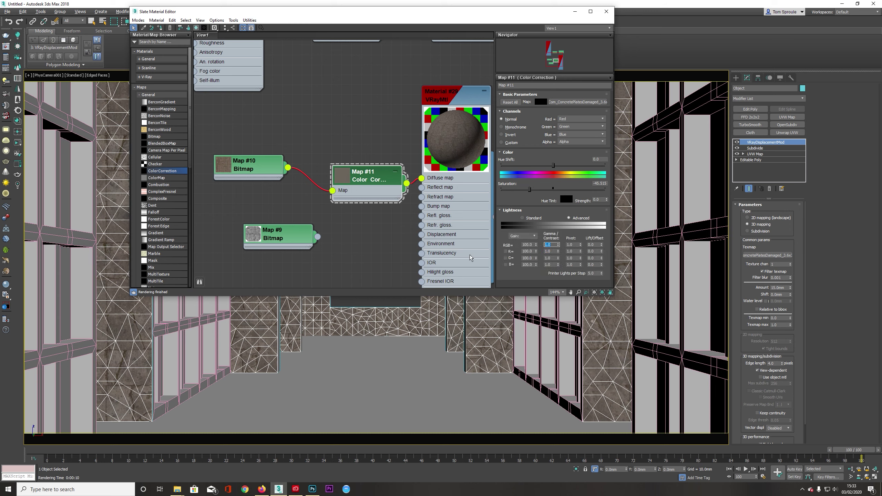
type("2")
key("Return")
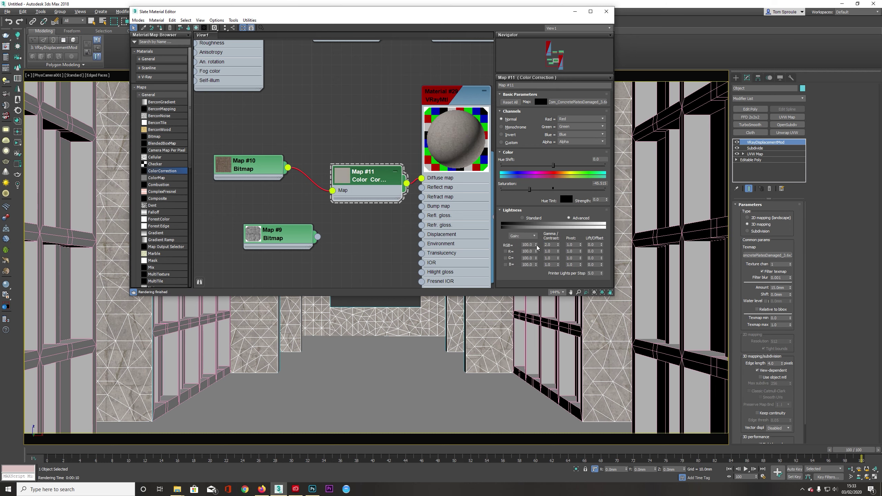
left_click(553, 245)
type("1.5")
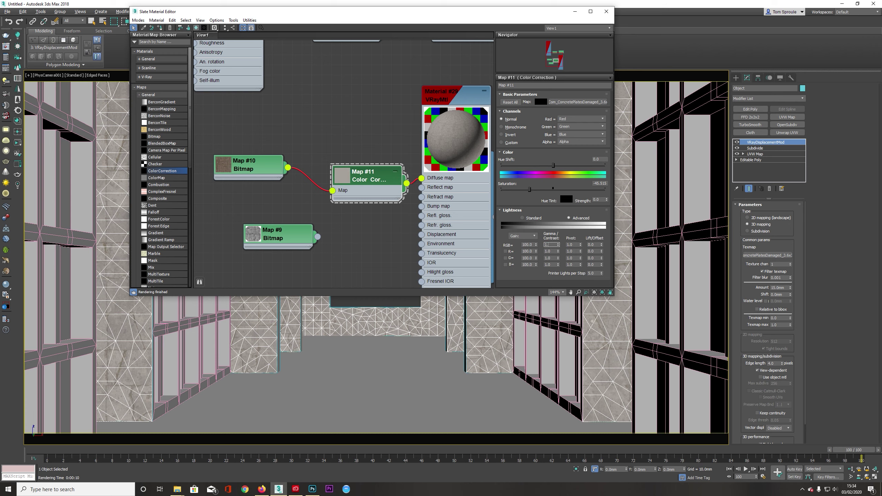
key("Return")
Duplicate the colour correction twice and connect the copies to the material's Reflect map and Refl. gloss. inputs.
left_click_drag(371, 175, 351, 136)
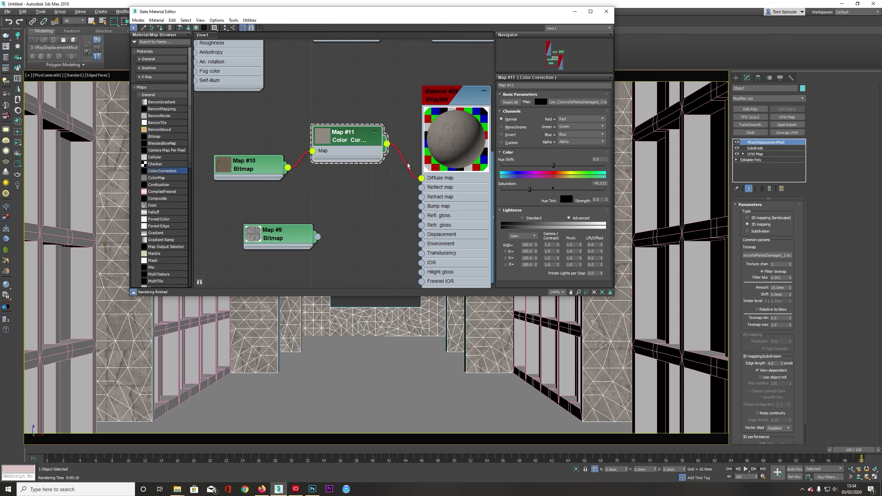
mouse_move(355, 139)
left_mouse_down("shift")
mouse_move(344, 209)
mouse_move(421, 187)
left_mouse_up("shift")
mouse_move(352, 217)
left_mouse_down("shift")
mouse_move(361, 276)
mouse_move(404, 244)
mouse_move(421, 216)
left_mouse_up("shift")
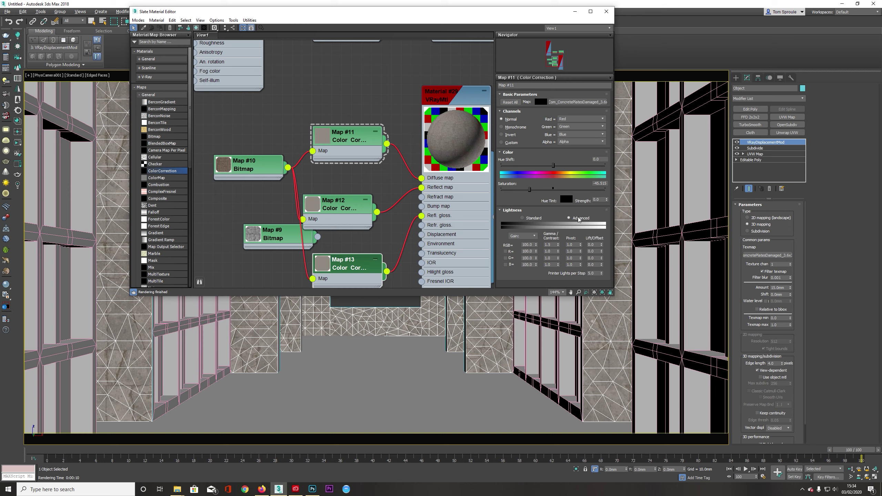
Review the V-Ray material's parameters and arrange the bitmaps and three colour corrections into a tidy layout beside it.
double_click(468, 206)
scroll(519, 181, "down", 3)
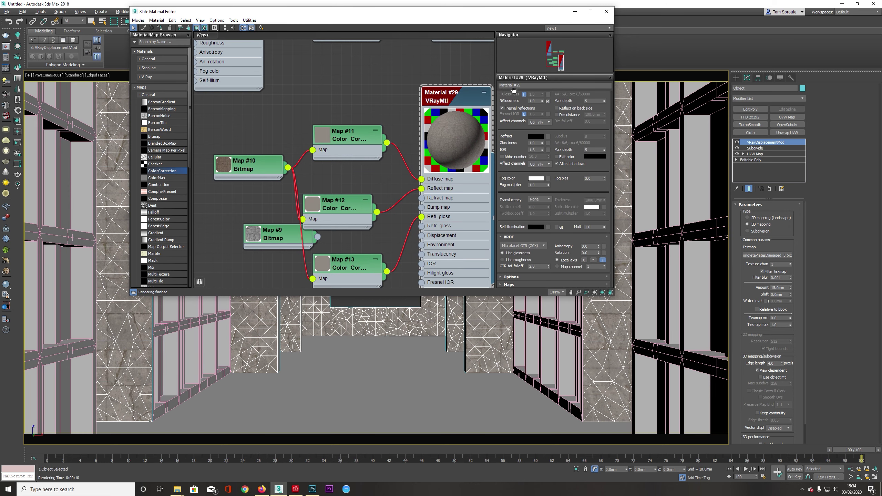
scroll(523, 145, "up", 3)
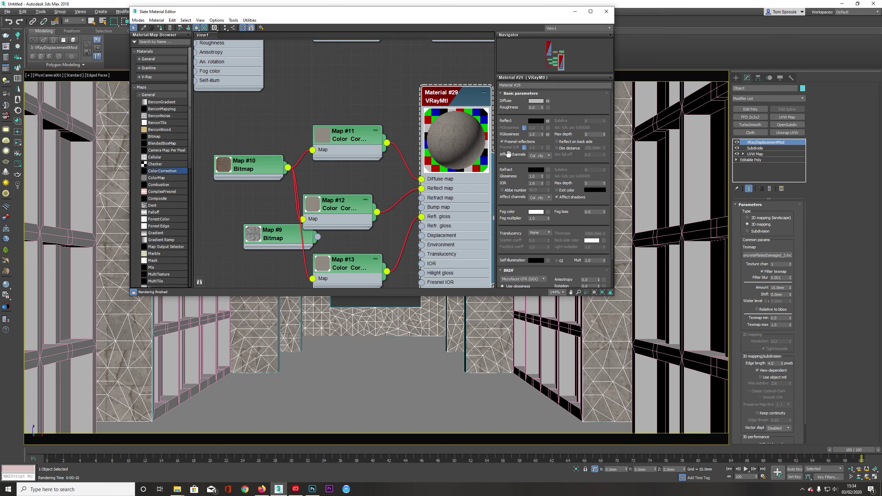
left_click_drag(250, 165, 211, 165)
left_click_drag(344, 205, 333, 135)
left_click_drag(323, 171, 323, 161)
left_click_drag(350, 261, 331, 221)
left_click_drag(274, 232, 234, 292)
Reset the reflection correction's RGB gamma and try gamma values of 2 and 1 on the glossiness correction.
double_click(311, 175)
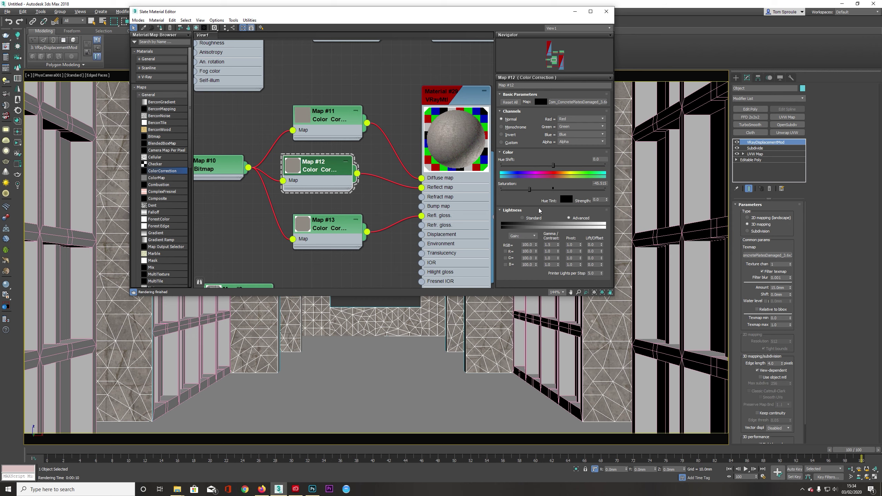
right_click(558, 244)
left_click(324, 225)
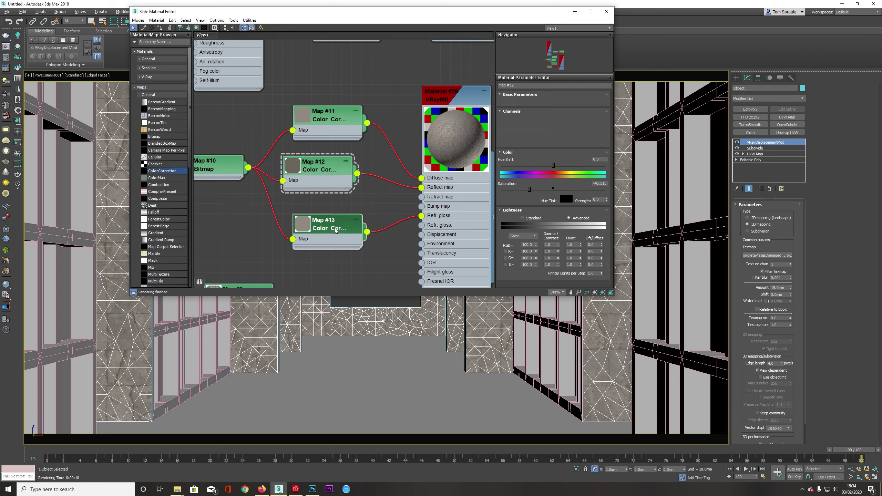
left_click_drag(554, 245, 544, 246)
type("2")
key("Return")
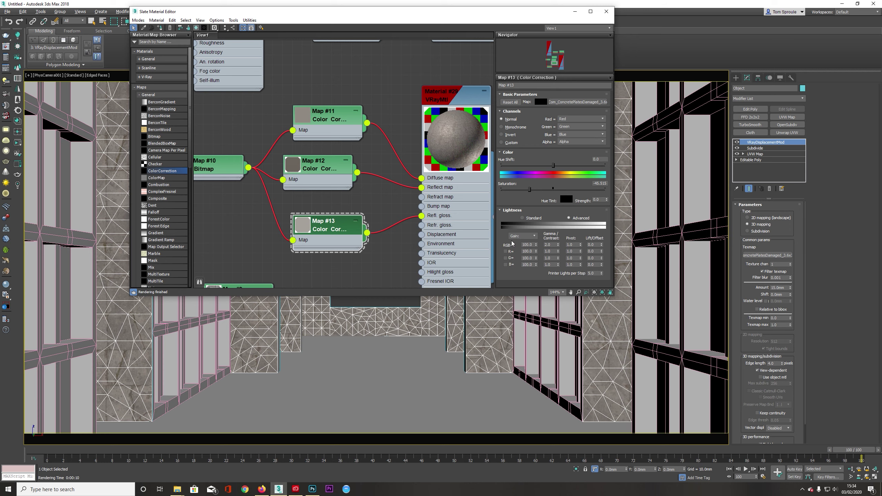
left_click_drag(552, 246, 483, 247)
type("1")
key("Return")
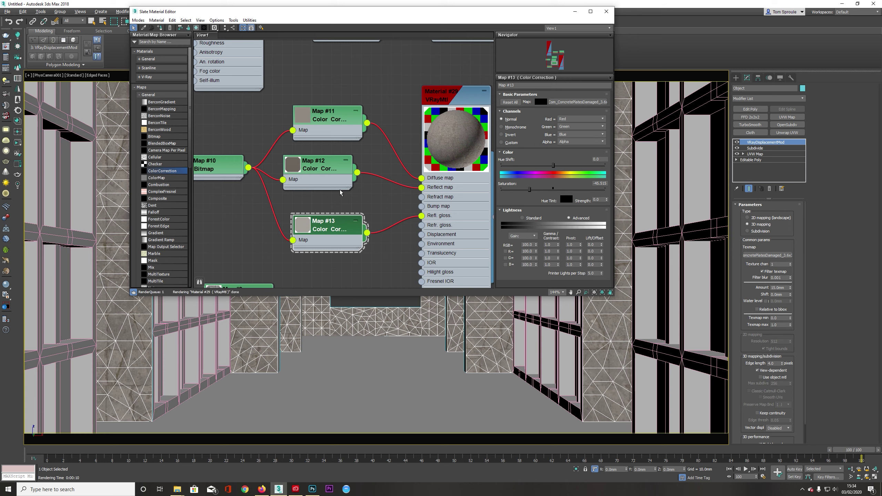
Try RGB gamma values of 3 and 2 on the reflection colour correction.
left_click(305, 159)
left_click_drag(557, 244, 486, 257)
type("3")
key("Return")
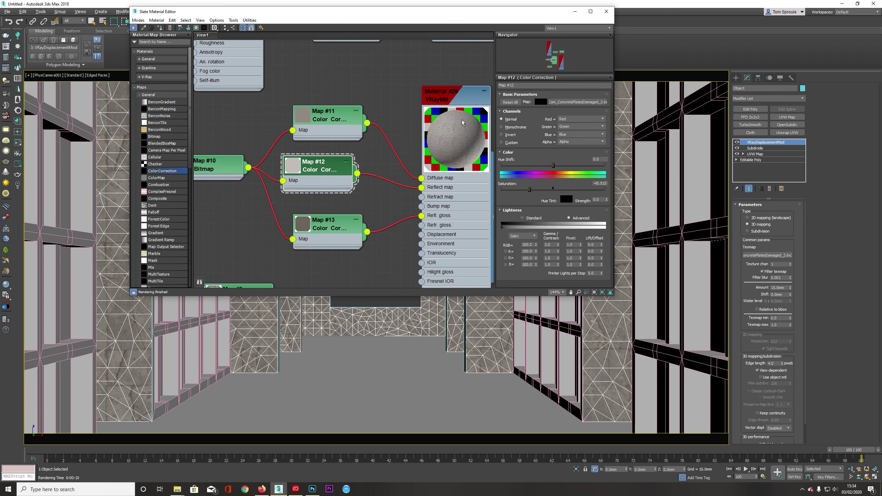
double_click(553, 246)
type("2")
key("Return")
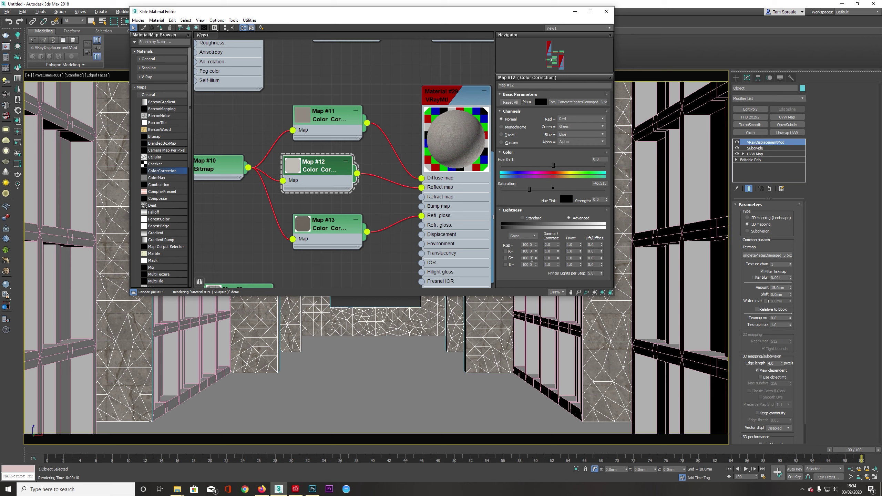
Set the reflection glossiness correction's RGB gamma to 1.8.
double_click(361, 243)
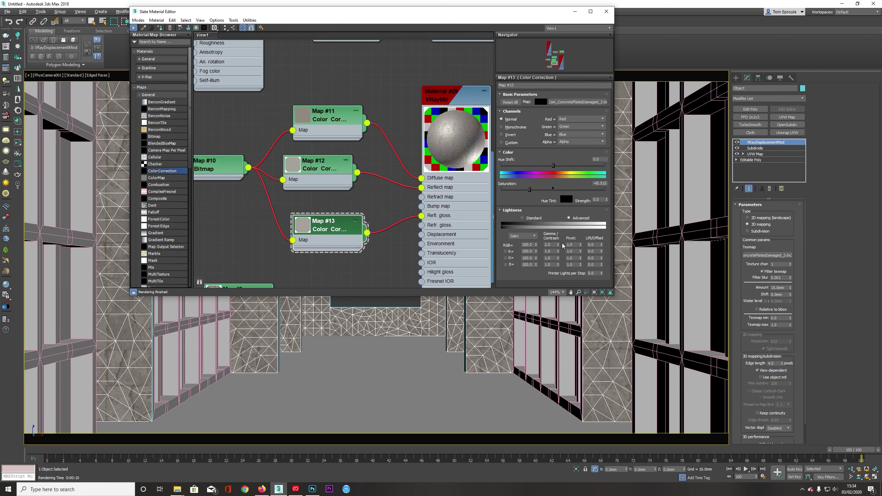
double_click(551, 245)
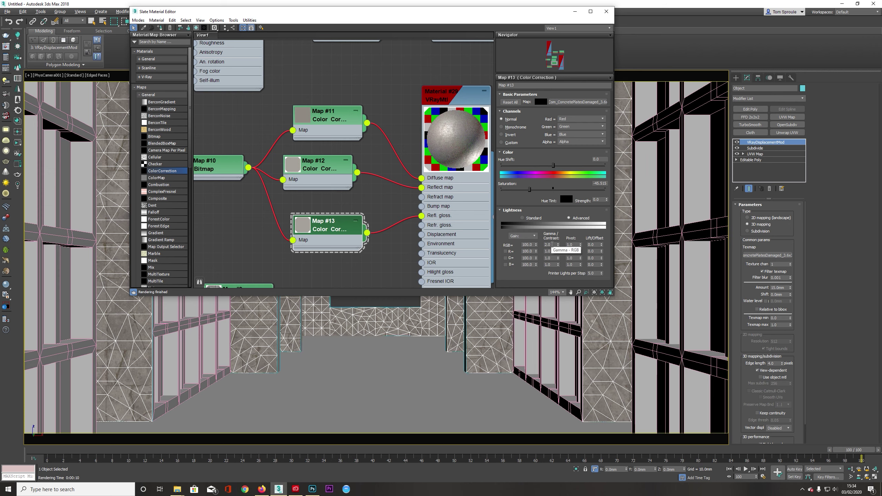
key("Return")
Set the reflection colour correction's RGB gamma to 1.3 after trying 1.
double_click(343, 176)
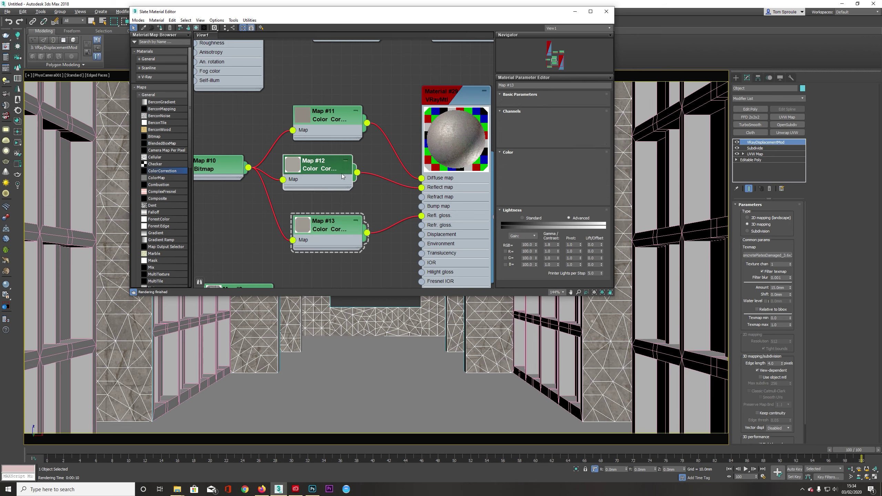
double_click(552, 245)
type("1")
key("Return")
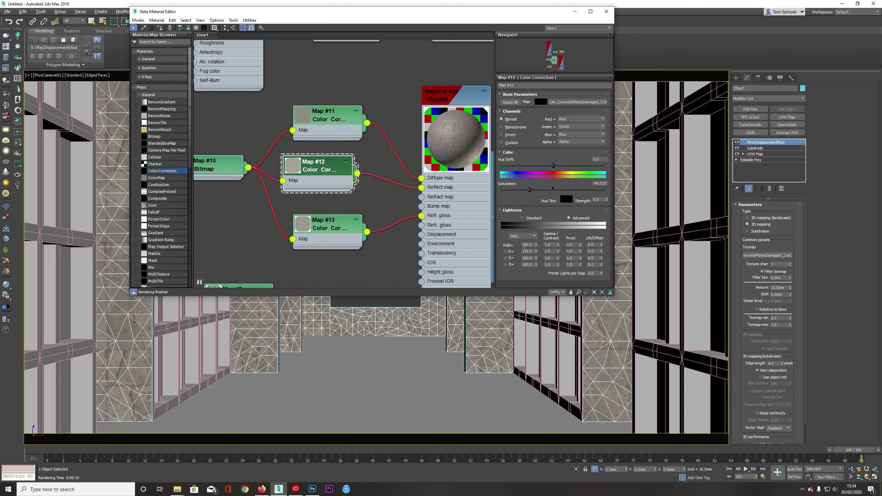
double_click(552, 244)
type("1.3")
key("Return")
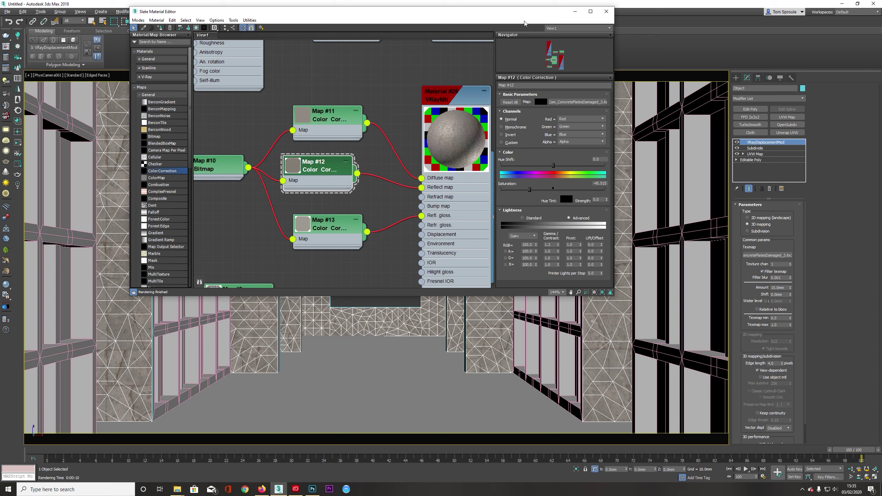
Run a test render of the camera view, check the wall texture and close the frame buffer.
right_click(465, 335)
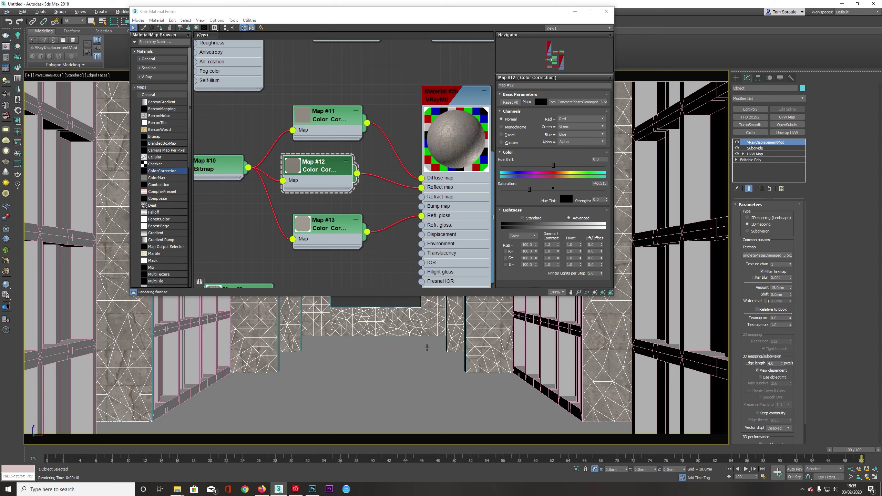
key("shift+q")
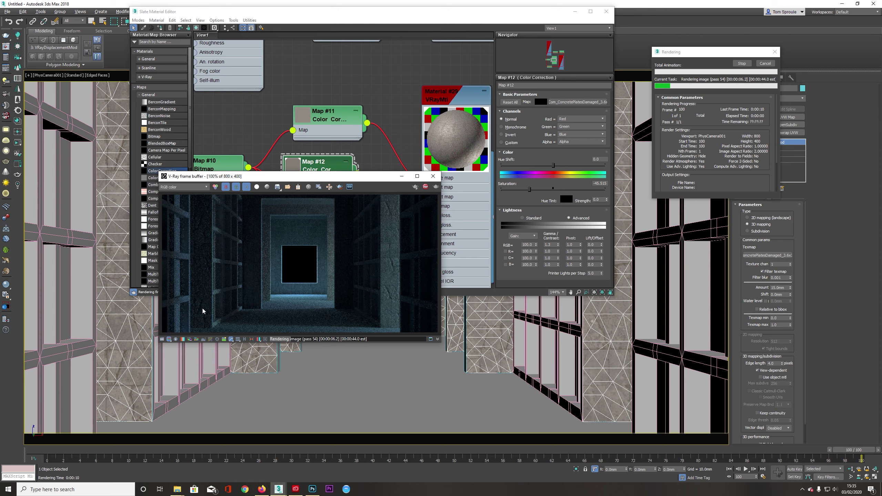
scroll(390, 295, "up", 2)
scroll(390, 295, "down", 2)
left_click(432, 176)
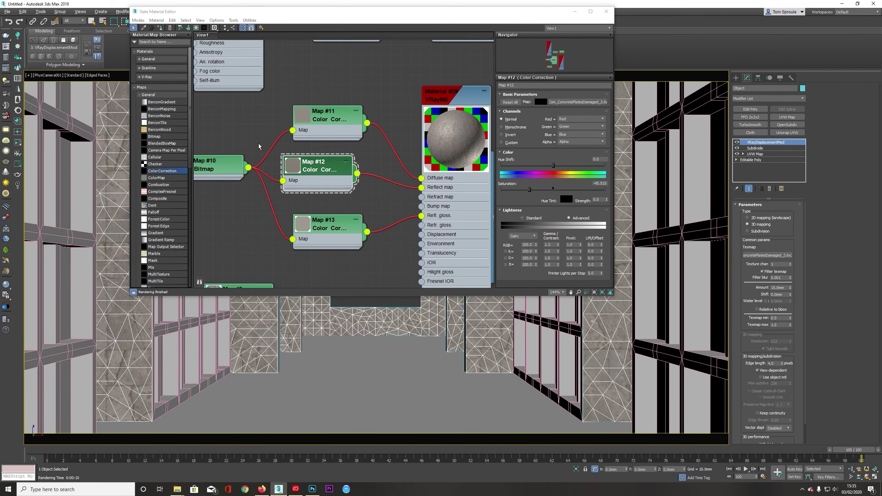
Move the material editor aside, set the render output width to 3000 pixels and start the render.
left_click_drag(340, 11, 441, 124)
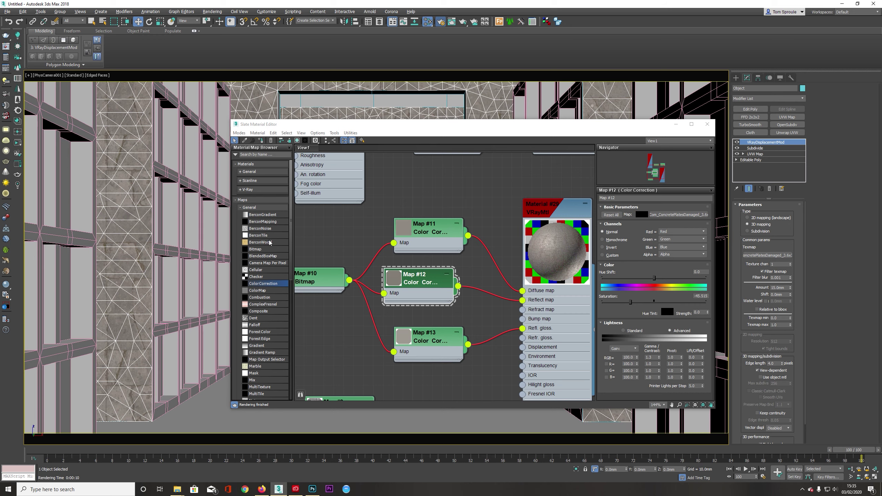
key("F10")
double_click(195, 235)
type("3000")
key("Return")
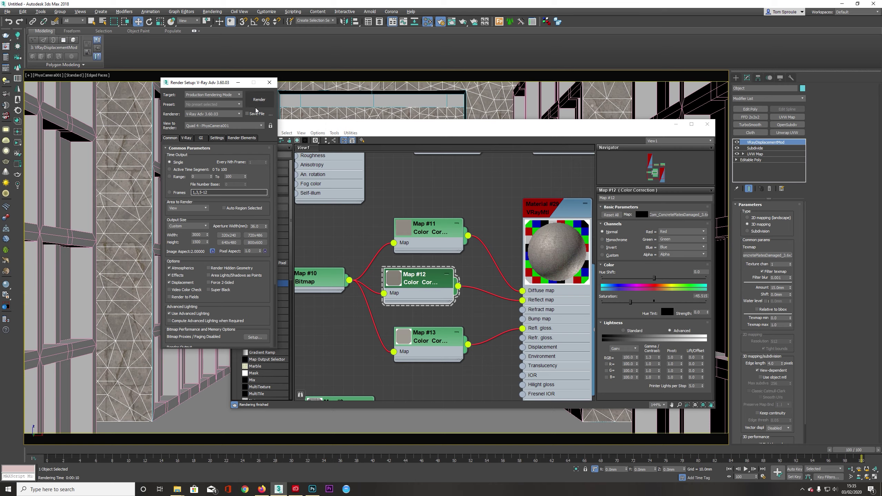
left_click(258, 104)
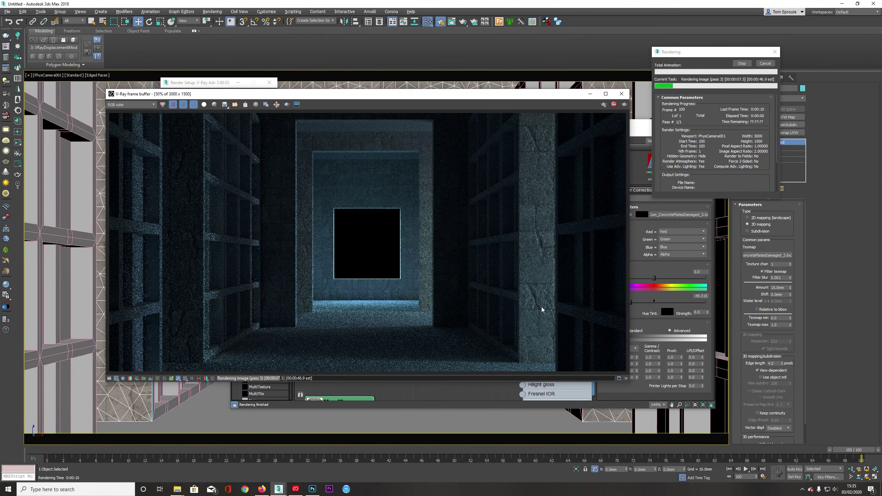
Examine the displaced wall texture around the far opening and pillars while the 3000-pixel render progresses.
scroll(538, 309, "up", 2)
scroll(518, 301, "up", 1)
scroll(518, 301, "down", 3)
scroll(454, 244, "up", 1)
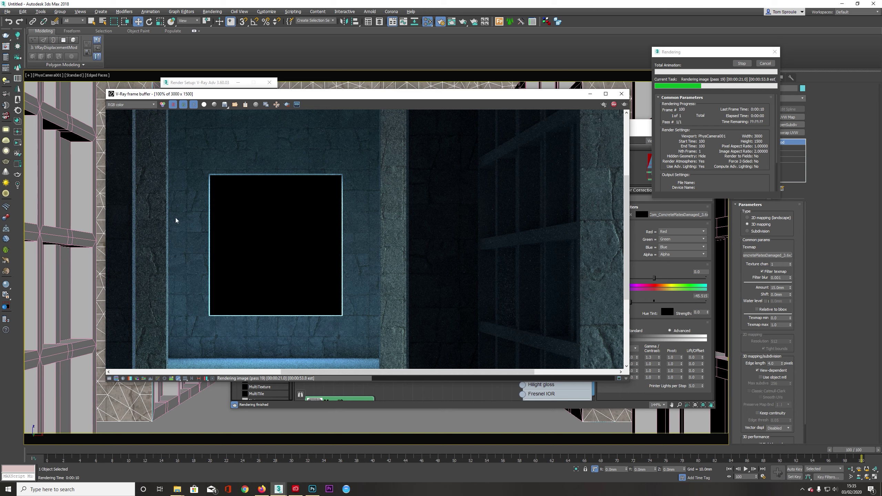
scroll(338, 179, "up", 2)
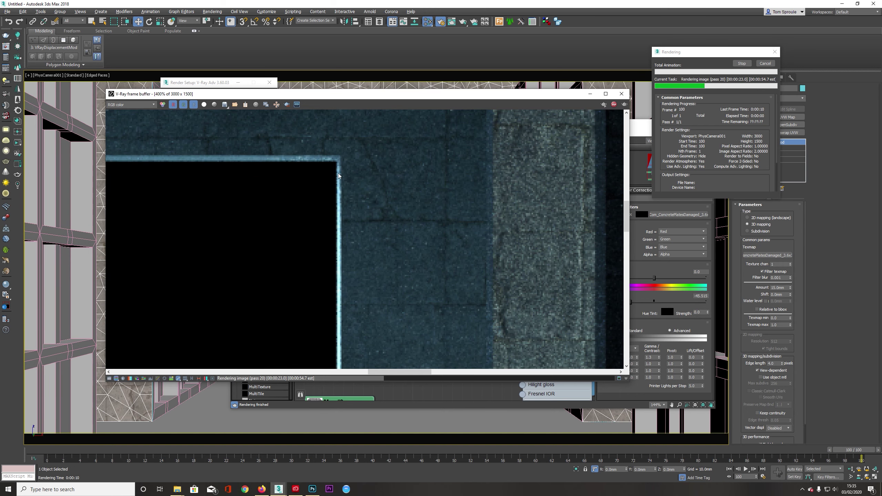
scroll(326, 167, "down", 1)
scroll(240, 153, "down", 1)
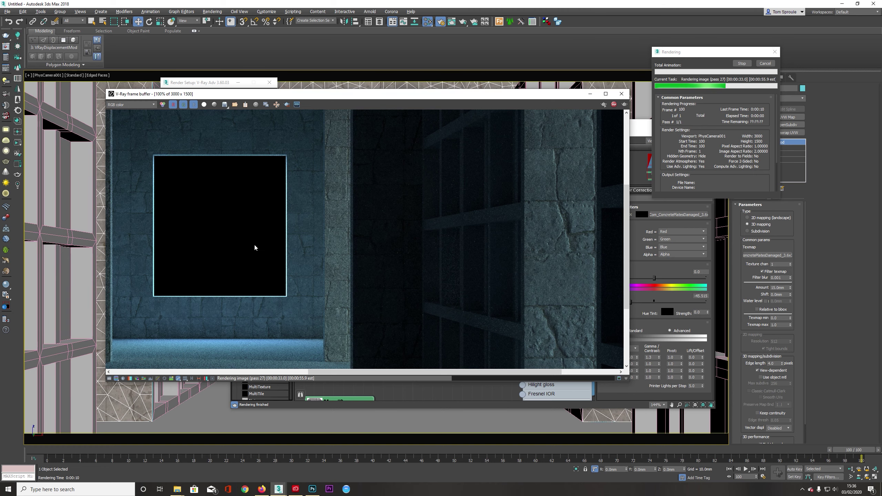
scroll(233, 242, "down", 1)
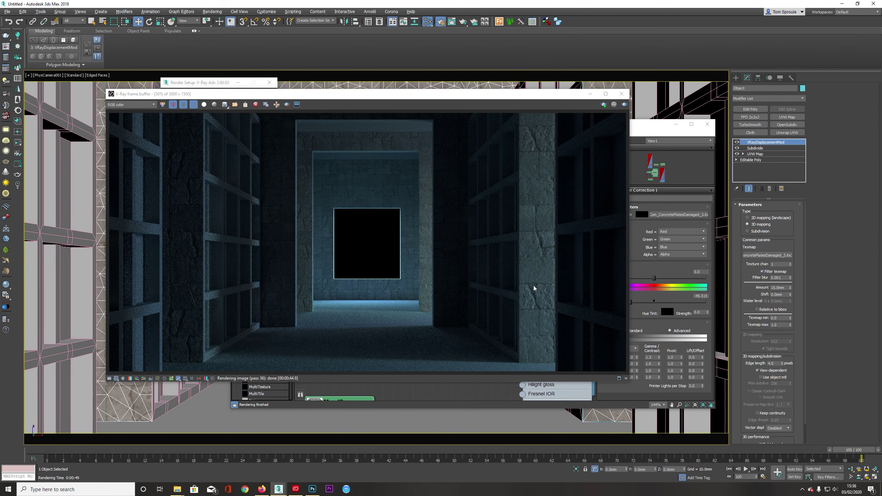
Examine the finished render's cracks and slab detail on both foreground pillars and the corridor's end wall.
scroll(540, 297, "up", 2)
middle_click_drag(552, 304, 426, 251)
scroll(424, 251, "up", 1)
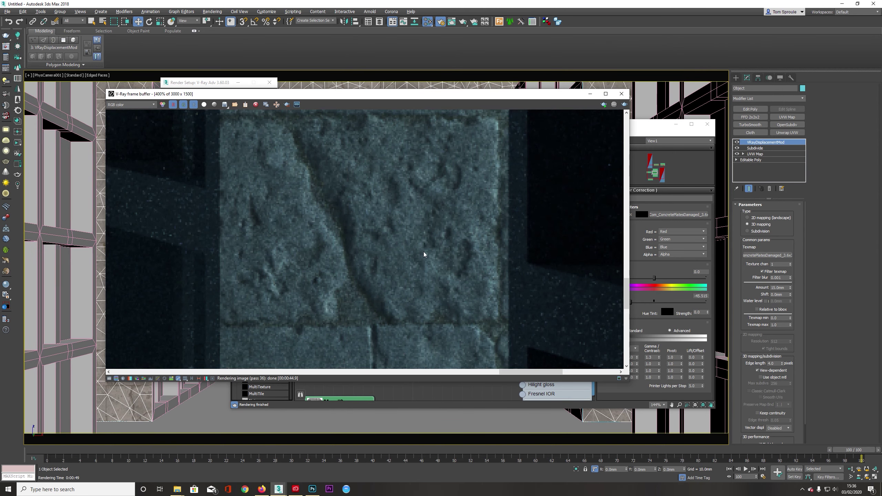
scroll(423, 254, "down", 3)
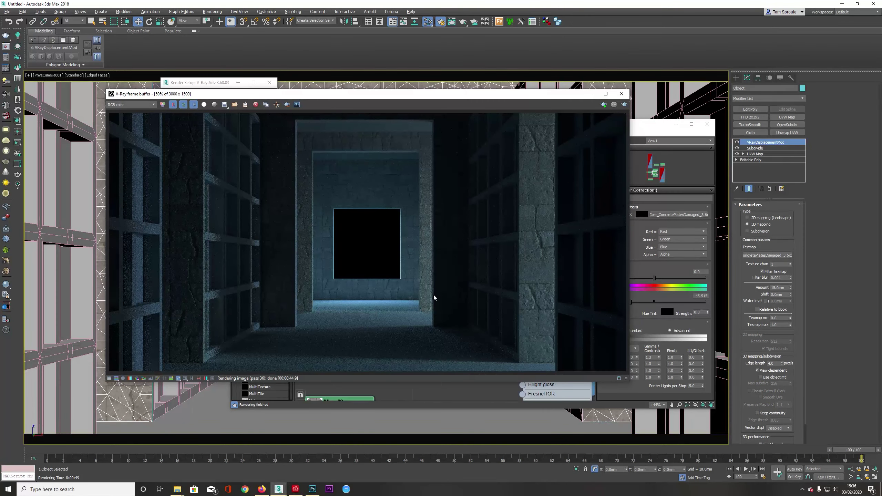
scroll(175, 343, "up", 2)
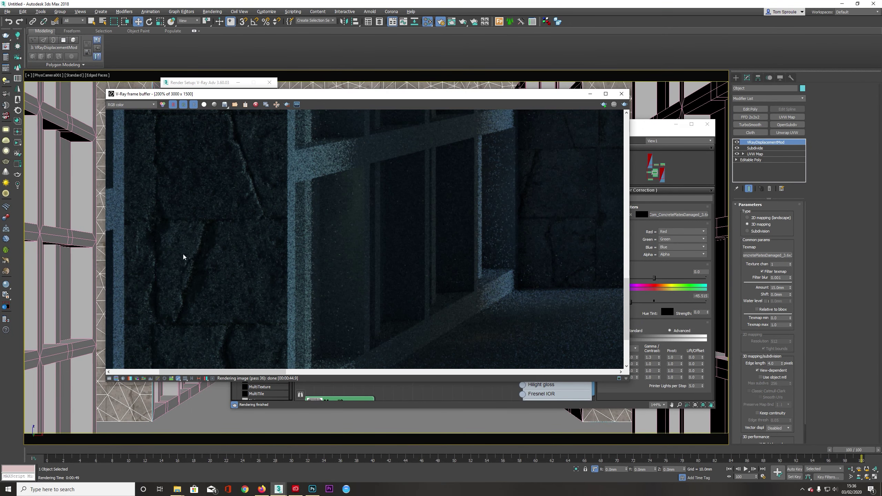
scroll(231, 232, "down", 2)
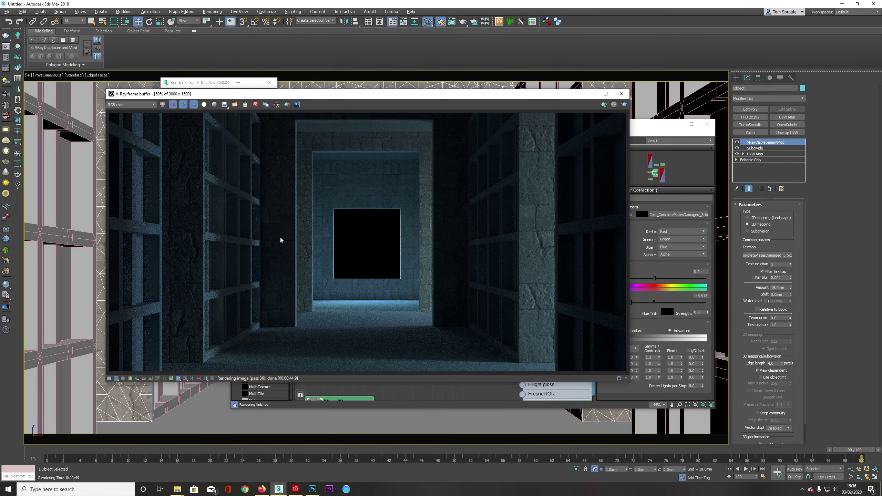
scroll(398, 281, "up", 2)
scroll(350, 291, "down", 1)
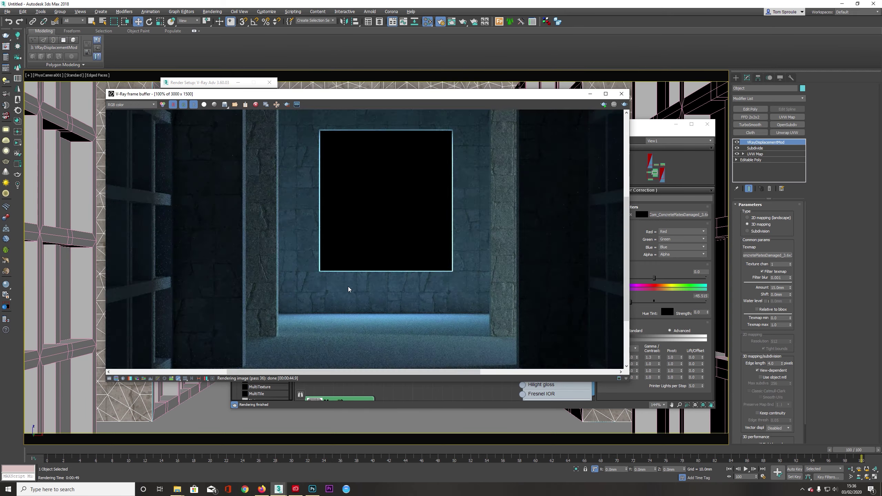